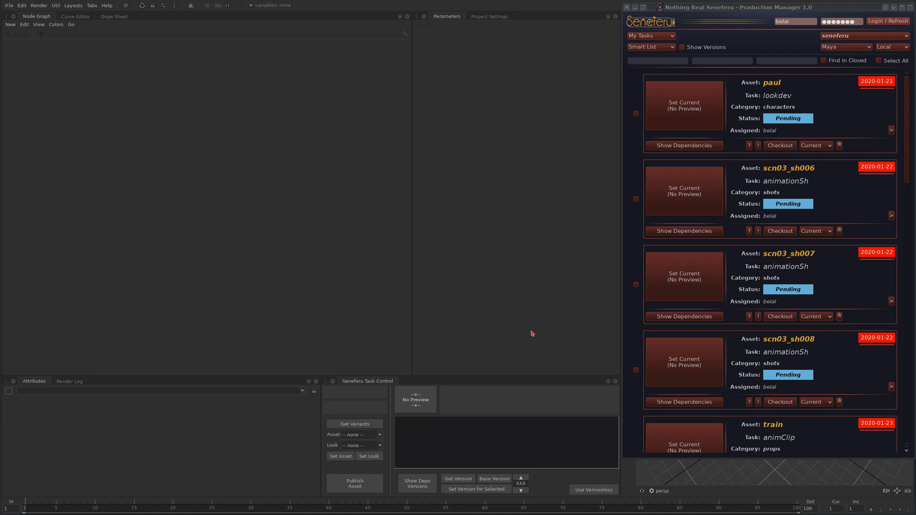
pyautogui.click(774, 255)
pyautogui.click(671, 60)
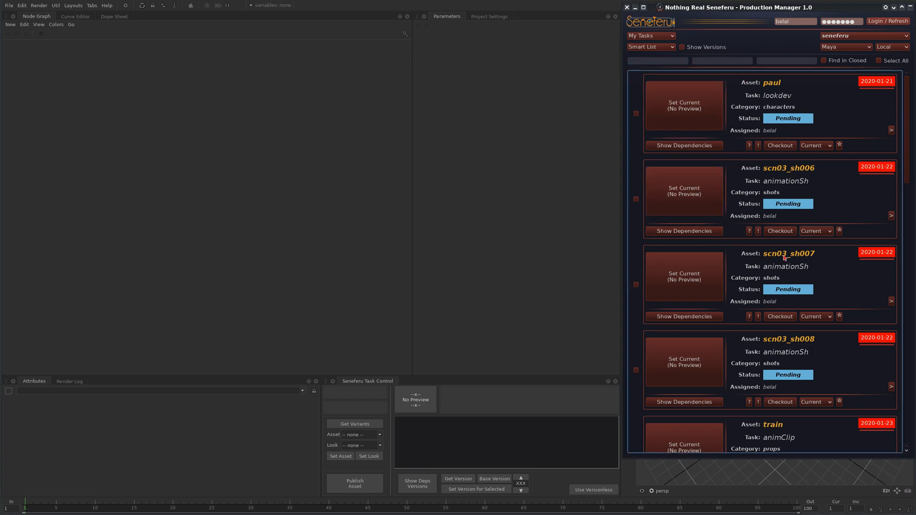
pyautogui.click(440, 372)
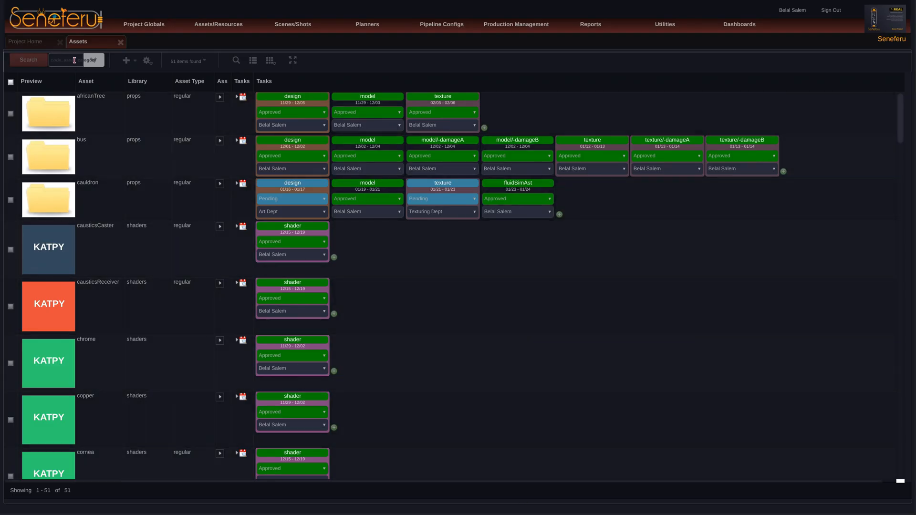
# Add a new 3D asset named metalBrushed with the asset category shaders
pyautogui.click(126, 60)
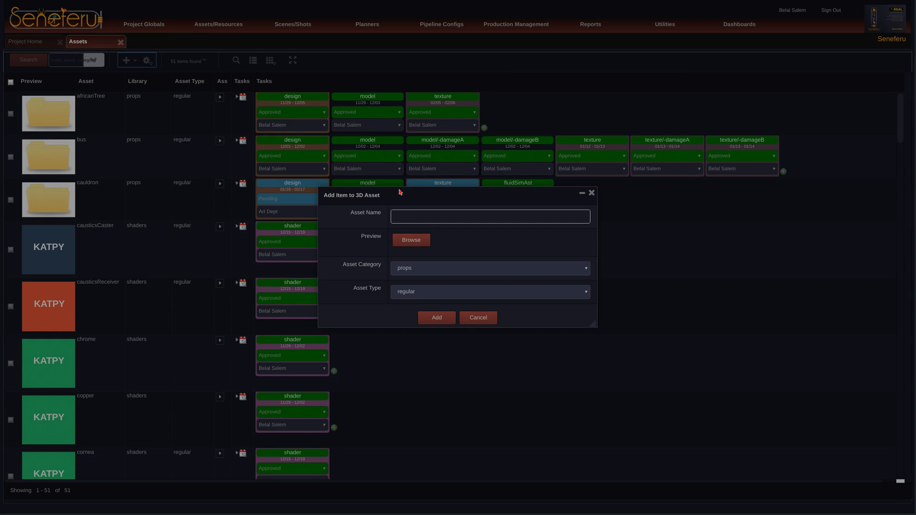
pyautogui.click(409, 214)
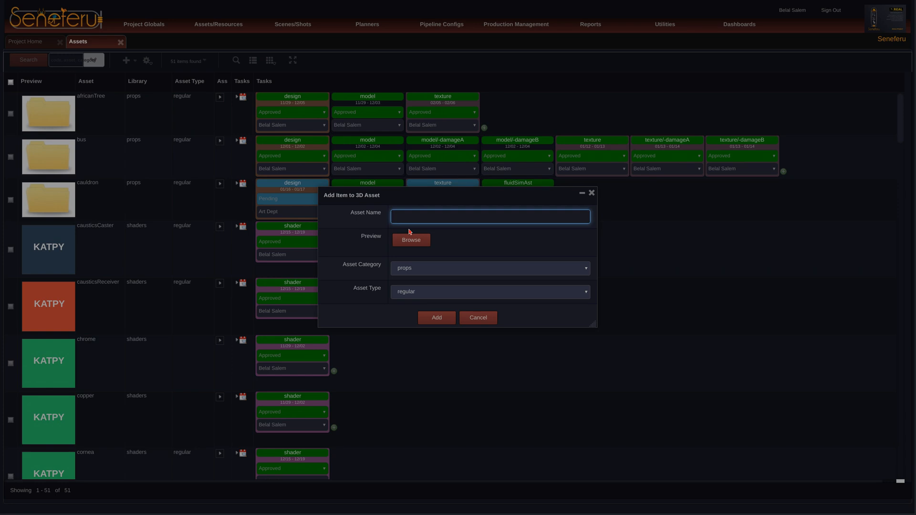
pyautogui.write('brusedMetal')
pyautogui.hotkey('ctrl', 'a')
pyautogui.write('me')
pyautogui.click(409, 274)
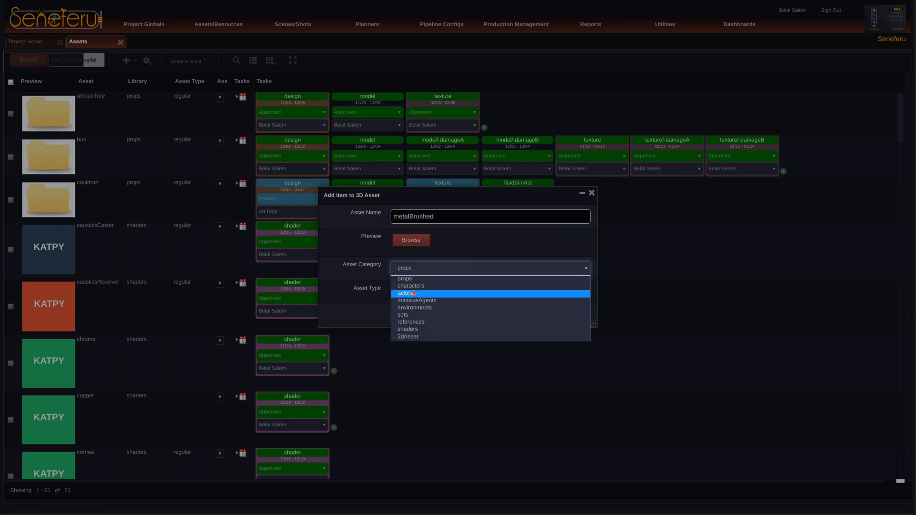
pyautogui.click(419, 333)
pyautogui.click(436, 319)
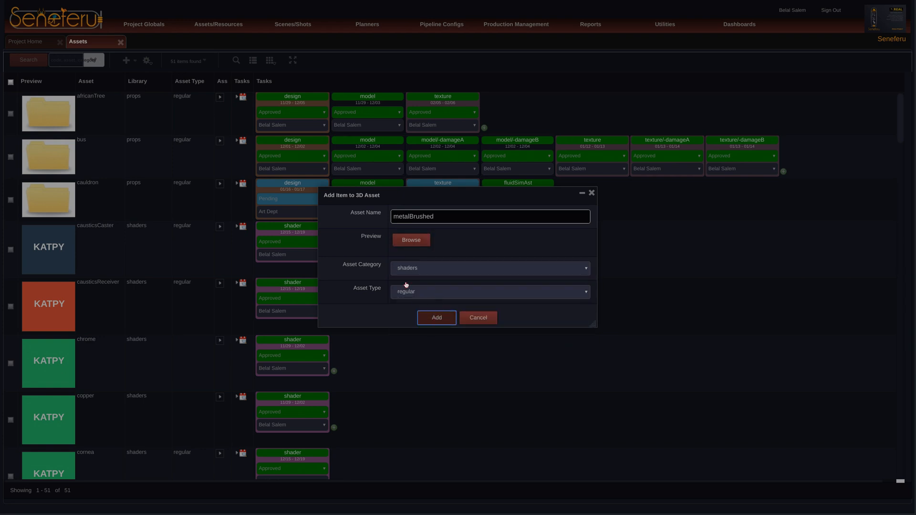
# Search the asset list for "metalB"
pyautogui.click(83, 59)
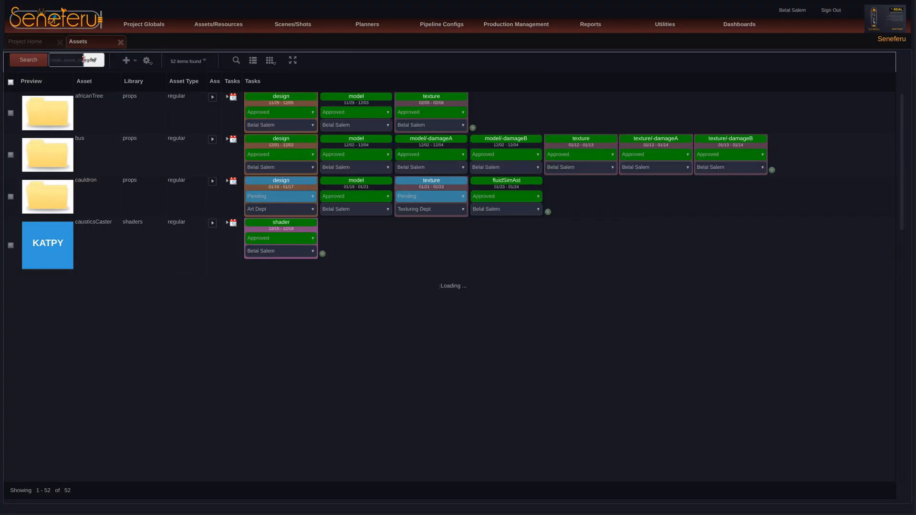
pyautogui.click(81, 60)
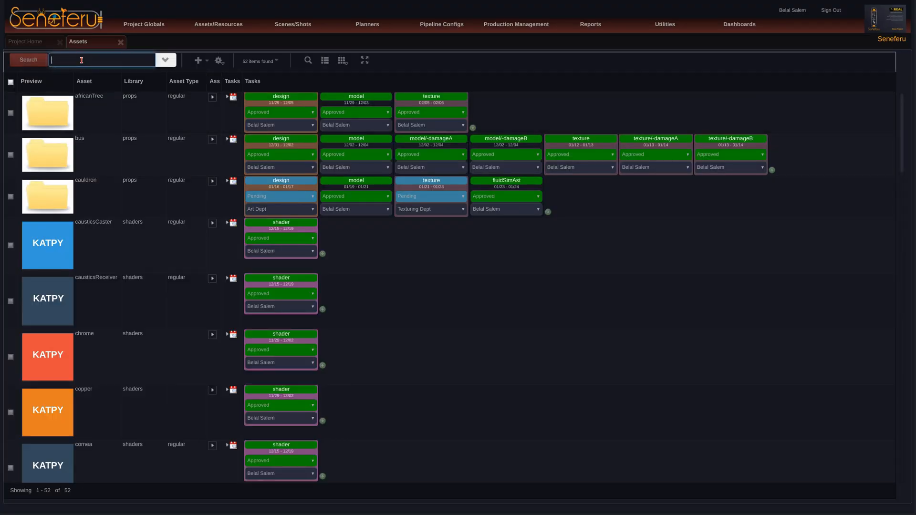
pyautogui.write('g')
pyautogui.write('etal')
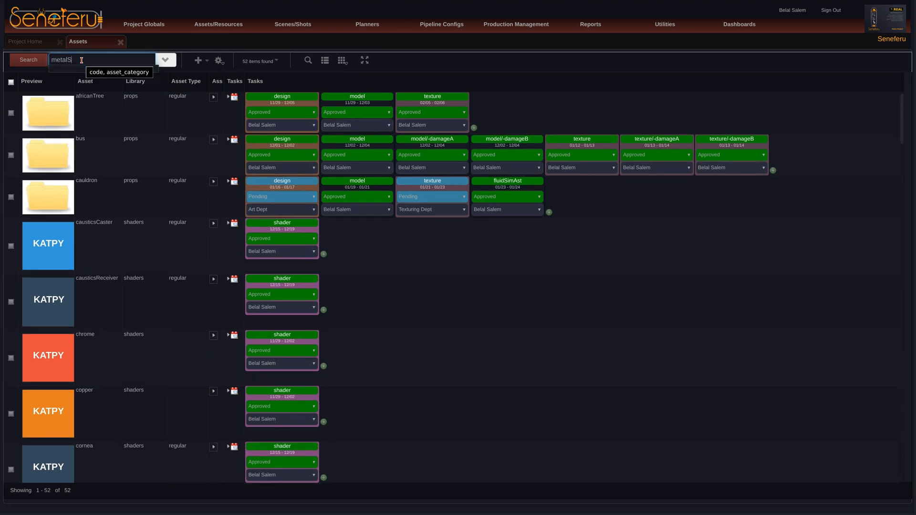
pyautogui.write('B')
pyautogui.press('Return')
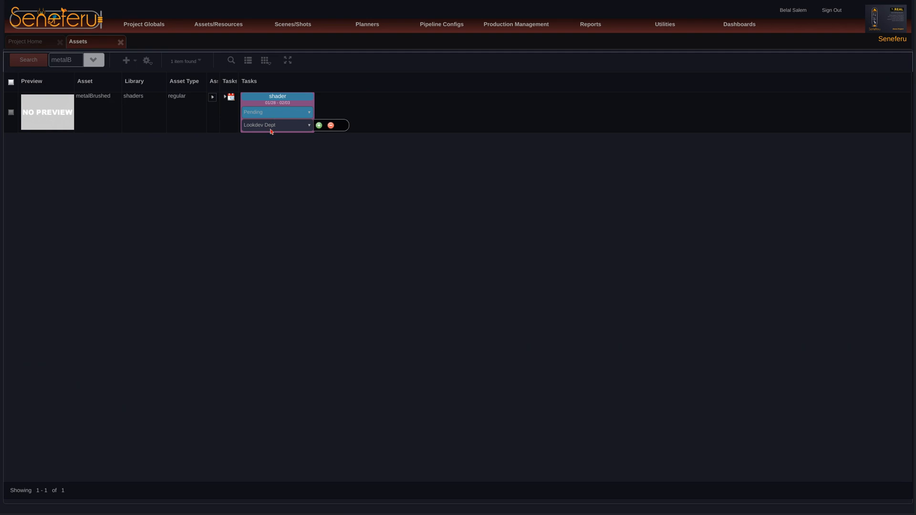
# Assign the shader task of metalBrushed to the artist instead of Lookdev Dept and save the change
pyautogui.click(272, 128)
pyautogui.moveTo(312, 206); pyautogui.dragTo(310, 149)
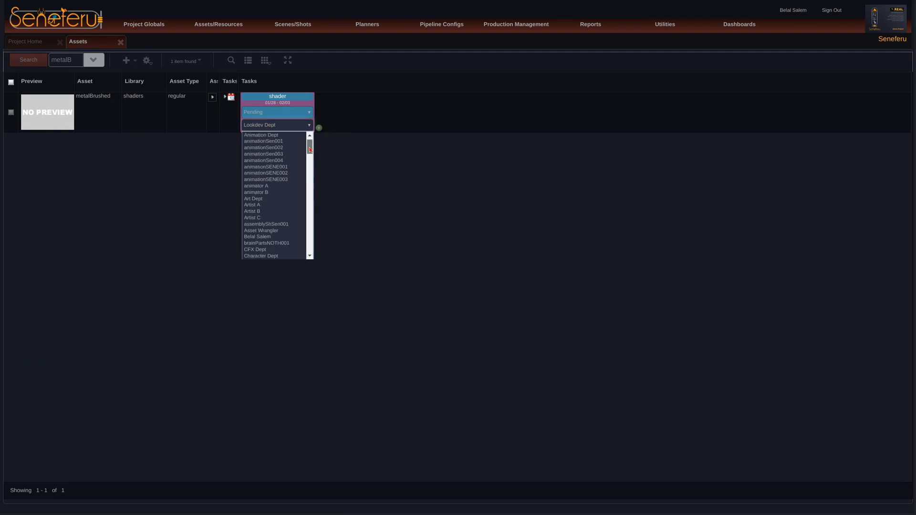
pyautogui.scroll(-2, 296, 174)
pyautogui.click(296, 210)
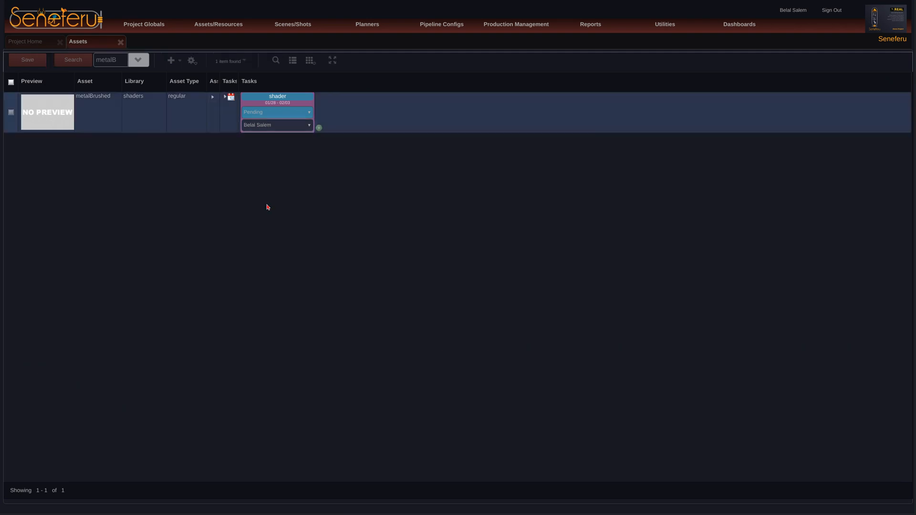
pyautogui.click(28, 60)
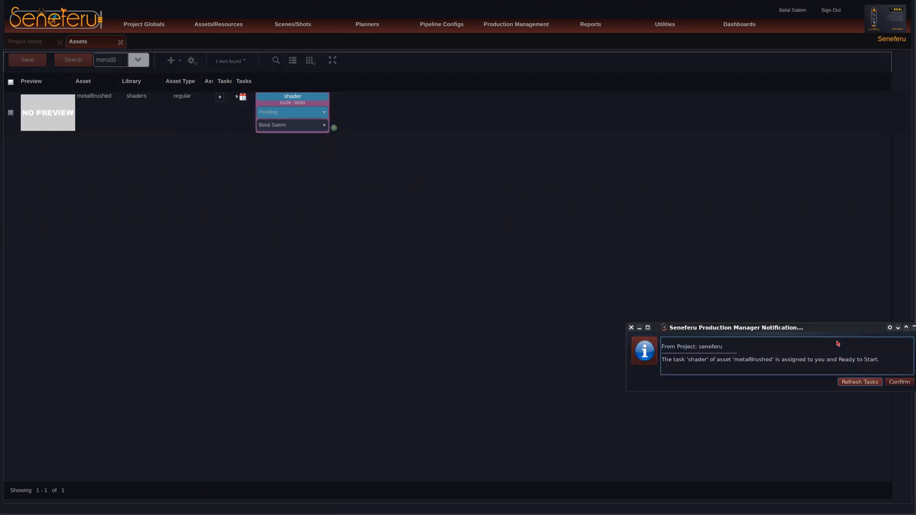
# Refresh the Production Manager tasks from the assignment notification and filter them by the task name "shad"
pyautogui.moveTo(840, 328); pyautogui.dragTo(873, 282)
pyautogui.click(891, 336)
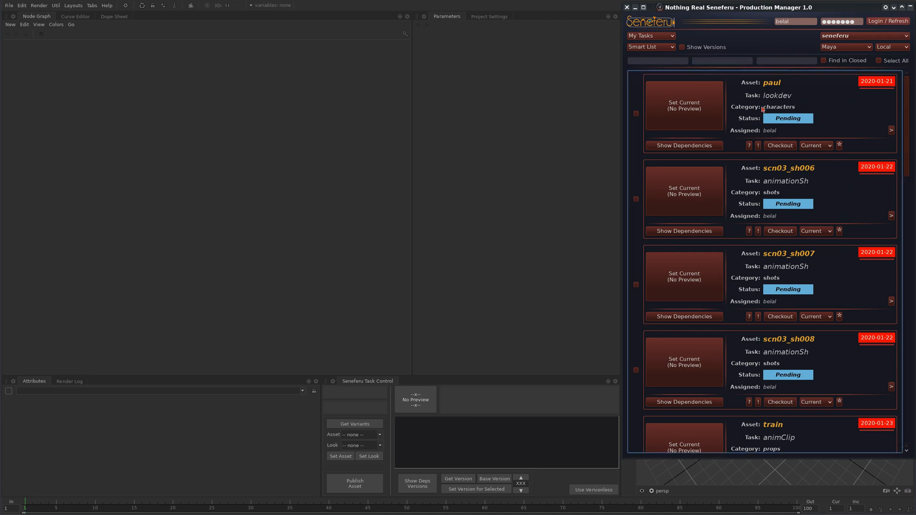
pyautogui.click(736, 61)
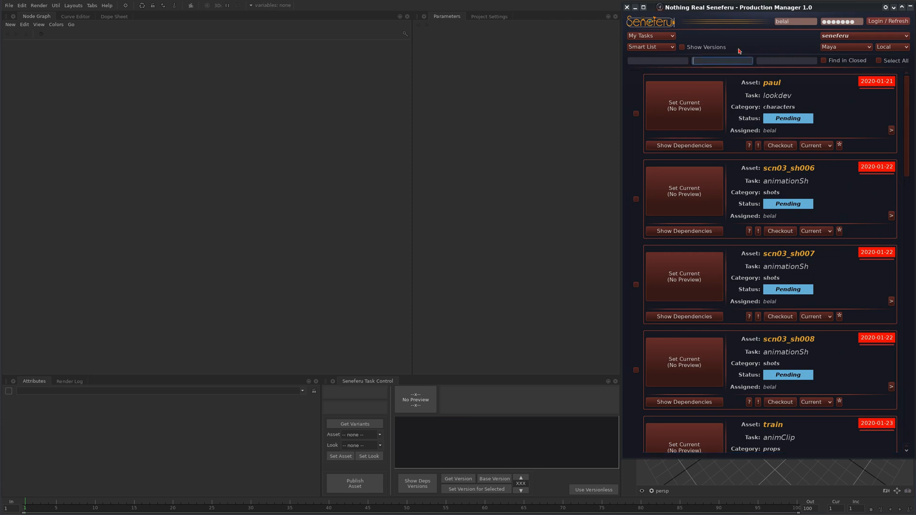
pyautogui.write('shad')
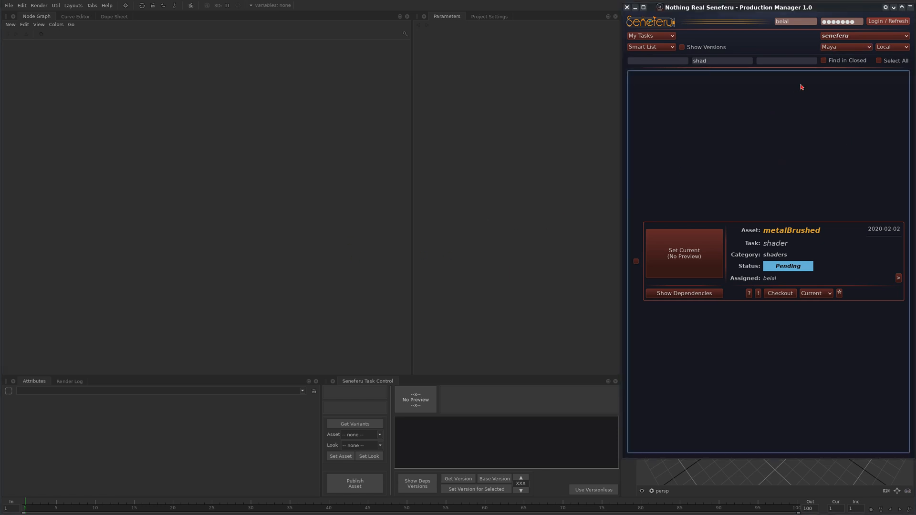
# Choose Katana as the Production Manager's application and set the metalBrushed shader task's status to In Progress
pyautogui.click(847, 47)
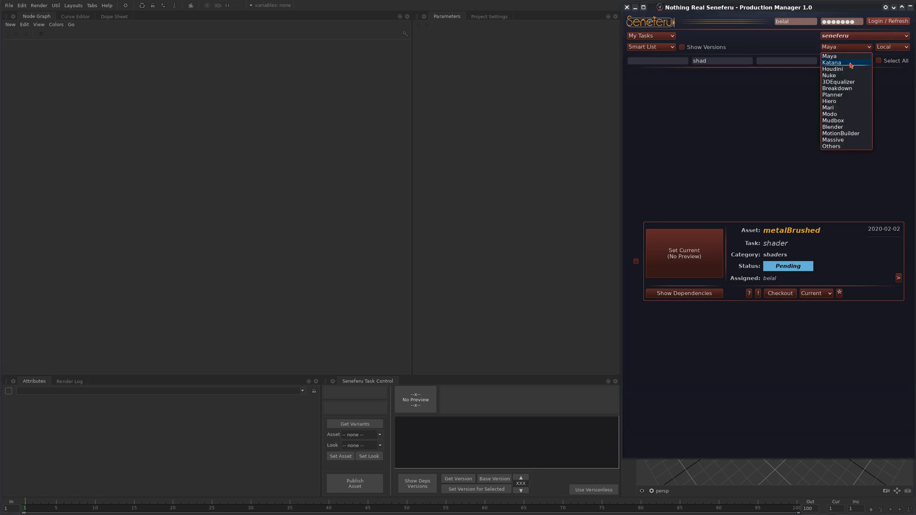
pyautogui.click(832, 62)
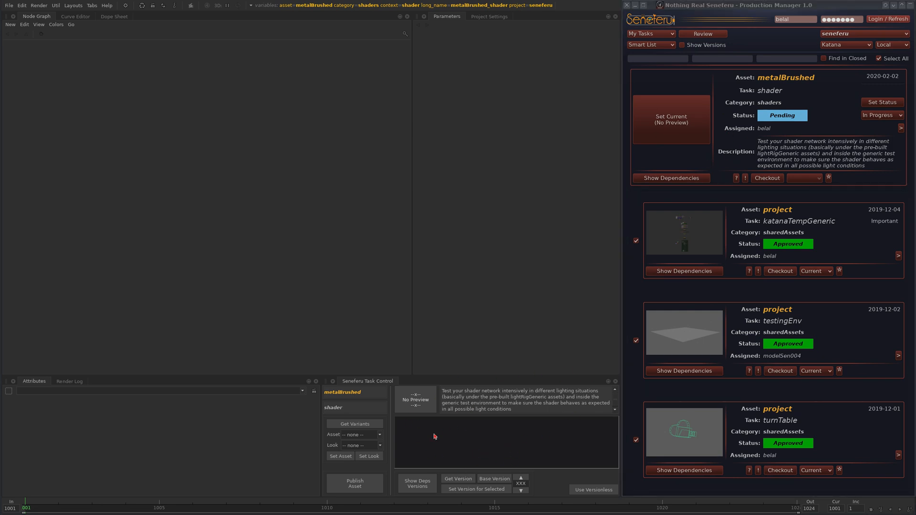
pyautogui.click(888, 102)
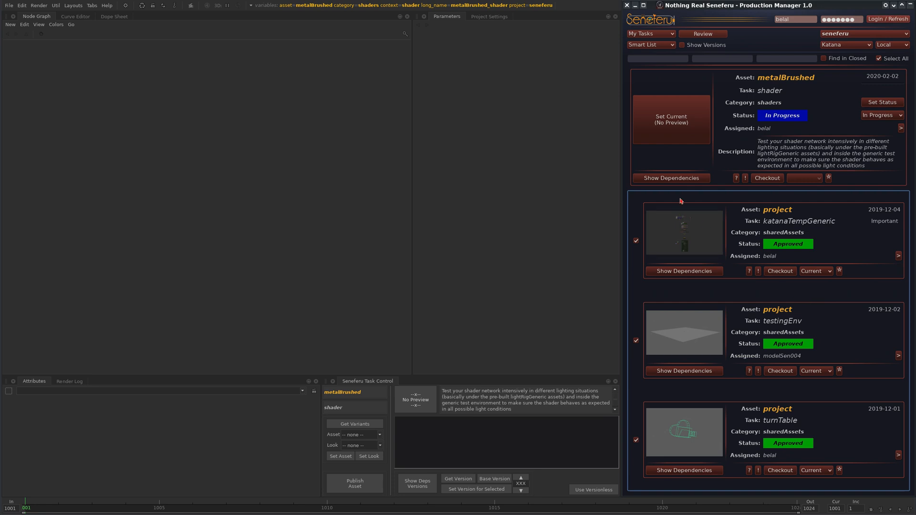
# Load the metalBrushed task's dependencies and check out the project's katanaTempGeneric task
pyautogui.click(682, 179)
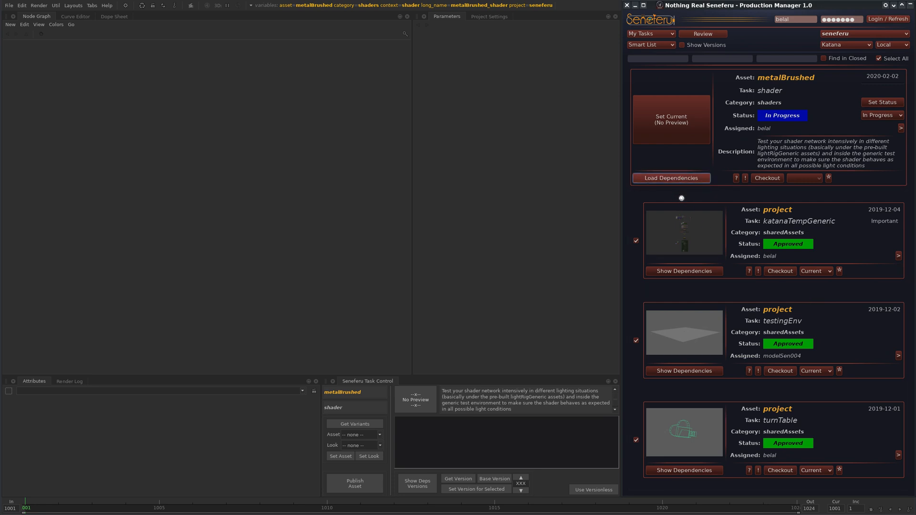
pyautogui.click(780, 271)
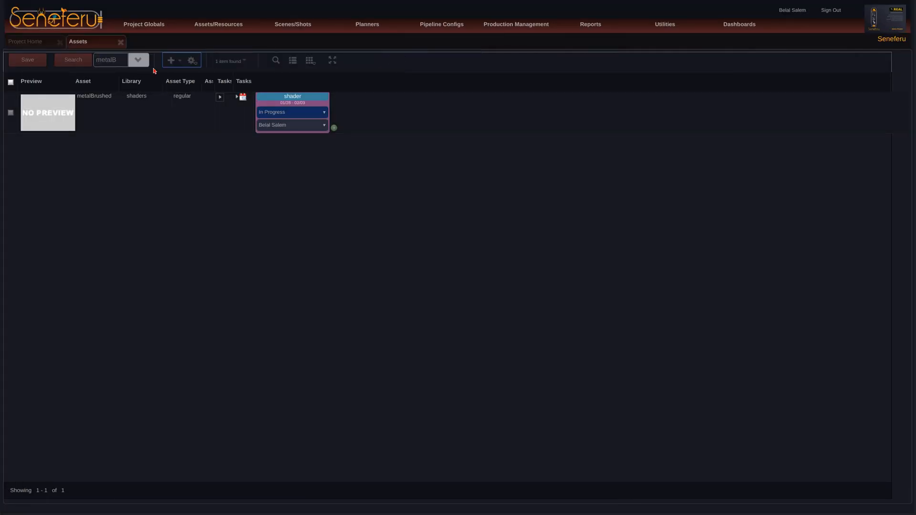
# Review the project's Shared Assets tasks in the Seneferu web page and return to Katana
pyautogui.moveTo(146, 25)
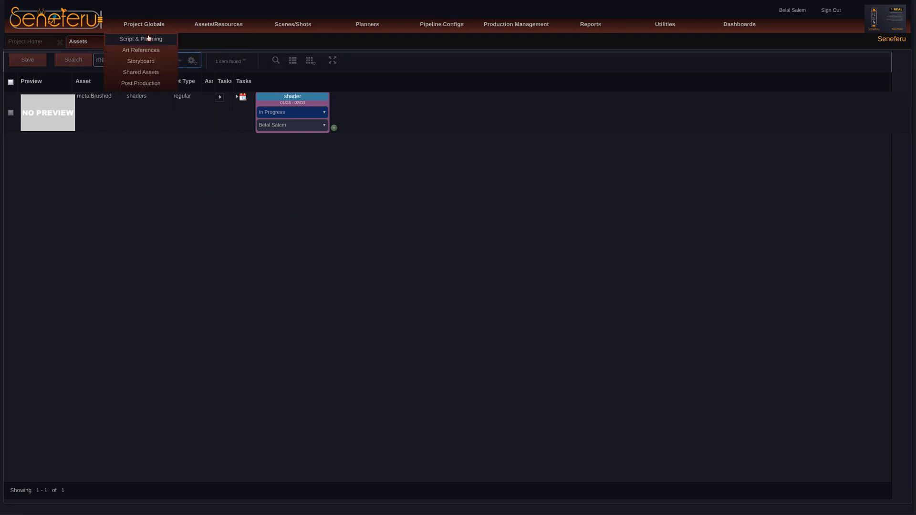
pyautogui.click(160, 71)
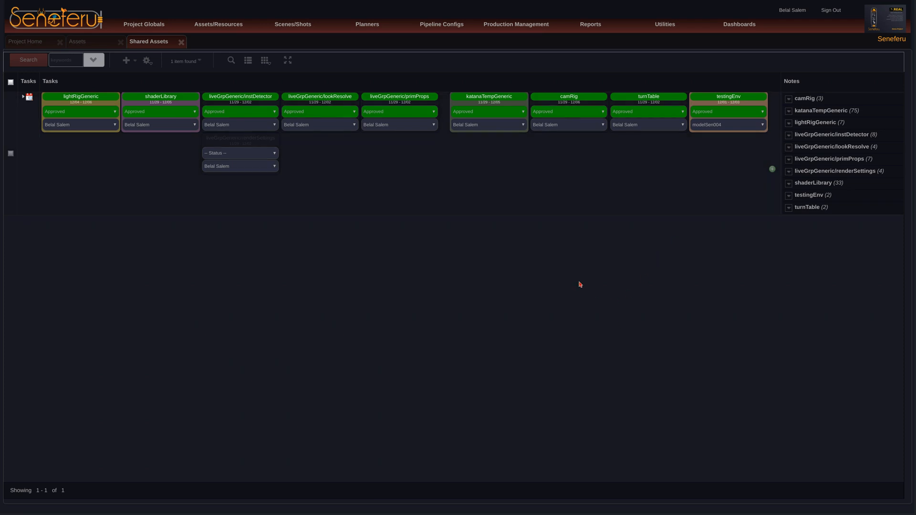
pyautogui.hotkey('ctrl', 'alt', 'Left')
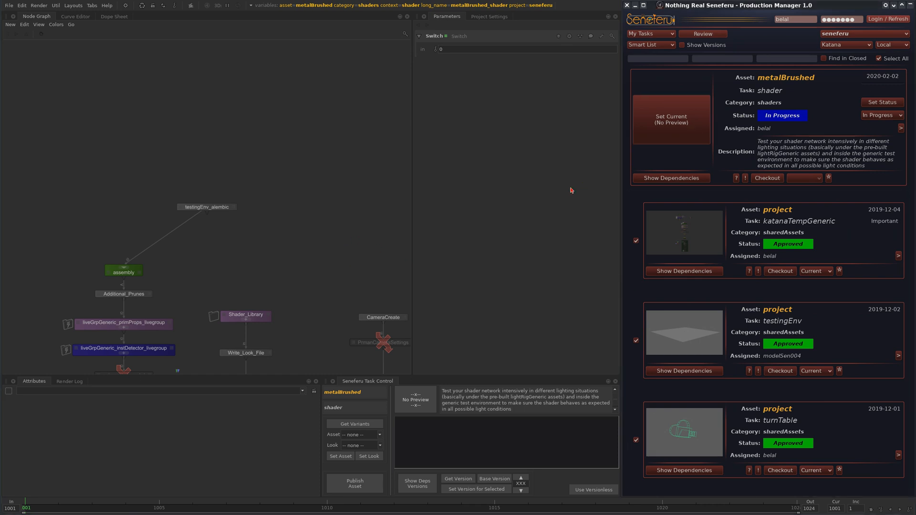
# Put the Production Manager window away and expand all locations under root in the scene graph
pyautogui.click(911, 4)
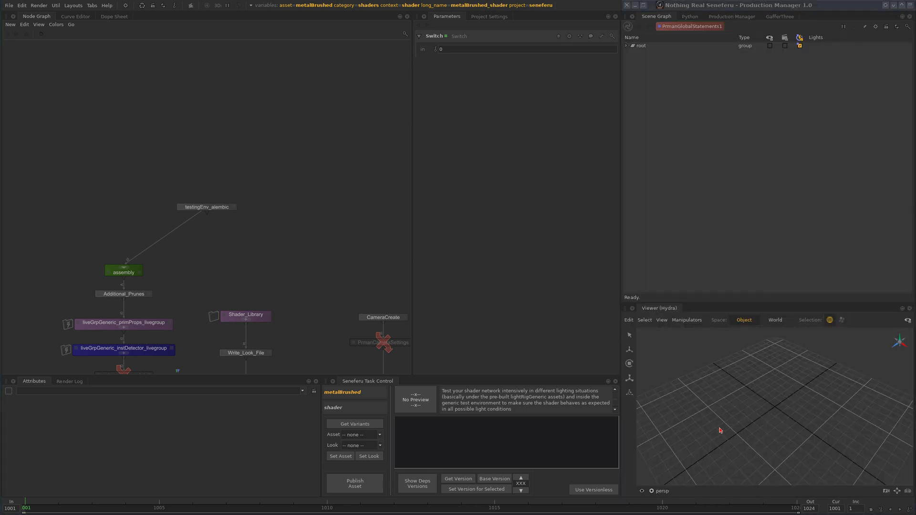
pyautogui.rightClick(644, 46)
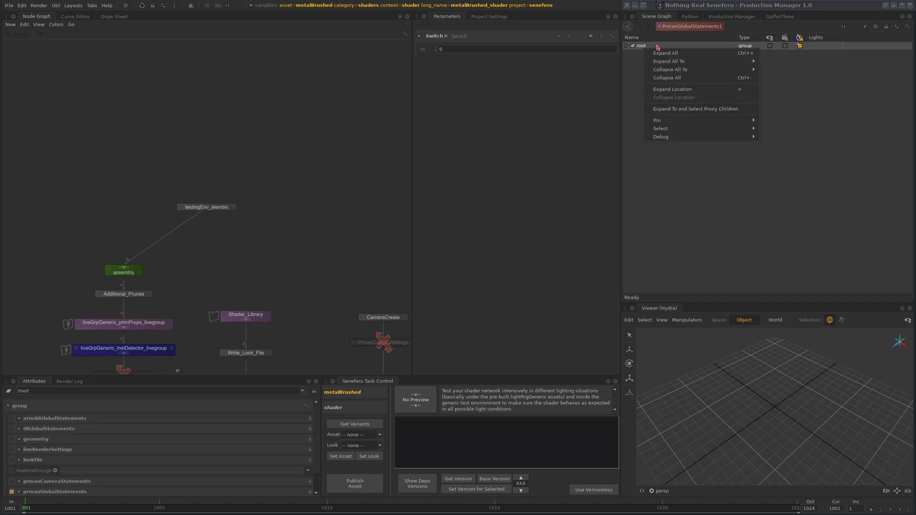
pyautogui.click(662, 53)
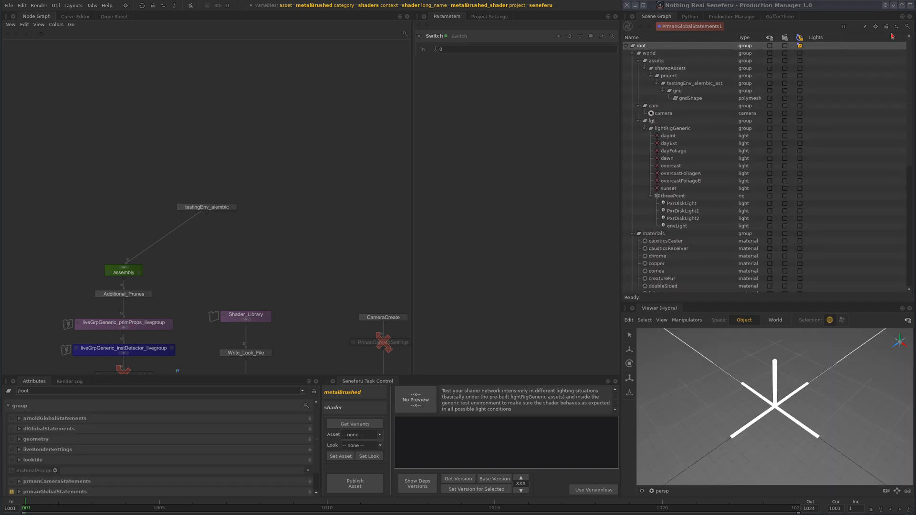
pyautogui.scroll(-5, 700, 391)
pyautogui.keyDown('alt'); pyautogui.moveTo(700, 391); pyautogui.dragTo(750, 414); pyautogui.keyUp('alt')
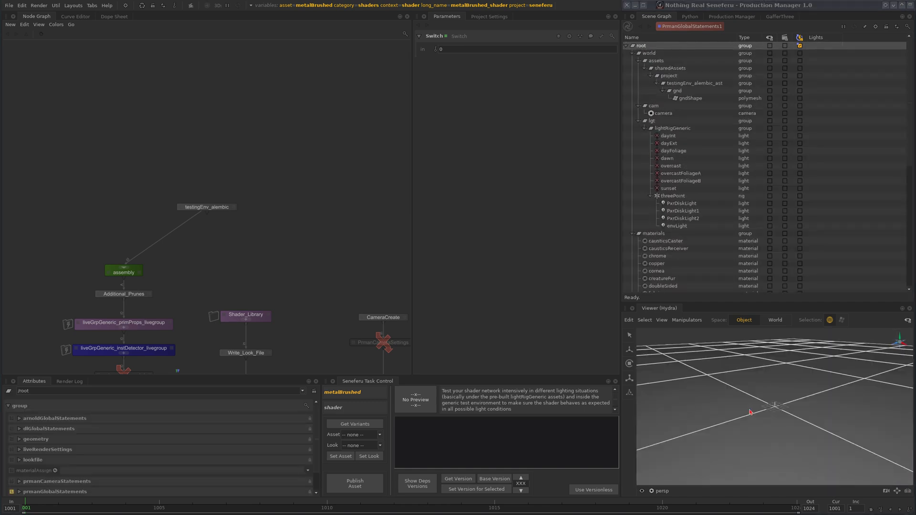
pyautogui.scroll(-5, 751, 413)
pyautogui.keyDown('alt'); pyautogui.moveTo(781, 419); pyautogui.dragTo(769, 451, button='middle'); pyautogui.keyUp('alt')
# Examine the template's node network from testingEnv_alembic down through the Merge node and the nodes below it
pyautogui.moveTo(298, 224); pyautogui.dragTo(296, 133, button='middle')
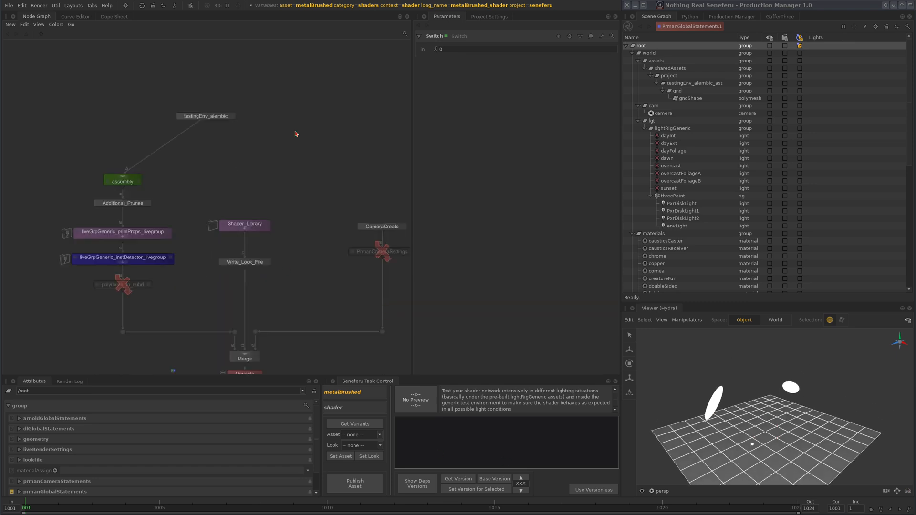
pyautogui.scroll(-4, 339, 145)
pyautogui.moveTo(391, 351); pyautogui.dragTo(354, 254, button='middle')
pyautogui.scroll(-5, 354, 254)
pyautogui.moveTo(349, 352); pyautogui.dragTo(308, 267, button='middle')
pyautogui.scroll(3, 310, 263)
pyautogui.scroll(3, 334, 222)
pyautogui.moveTo(334, 222); pyautogui.dragTo(300, 278, button='middle')
pyautogui.moveTo(304, 193); pyautogui.dragTo(307, 208, button='middle')
pyautogui.moveTo(265, 36); pyautogui.dragTo(253, 212, button='middle')
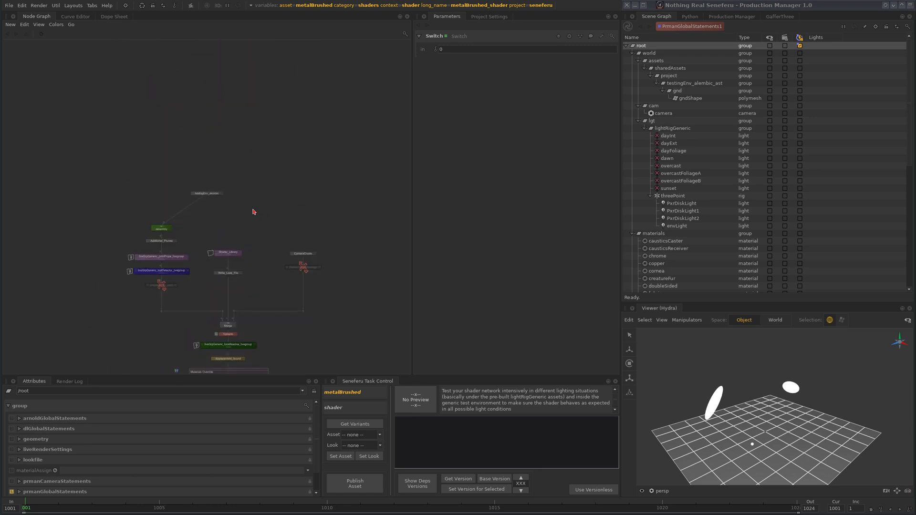
# Bring back the Production Manager window and align the testingEnv_alembic node directly above the assembly node
pyautogui.moveTo(212, 195); pyautogui.dragTo(180, 188)
pyautogui.moveTo(296, 315); pyautogui.dragTo(321, 255, button='middle')
pyautogui.click(911, 9)
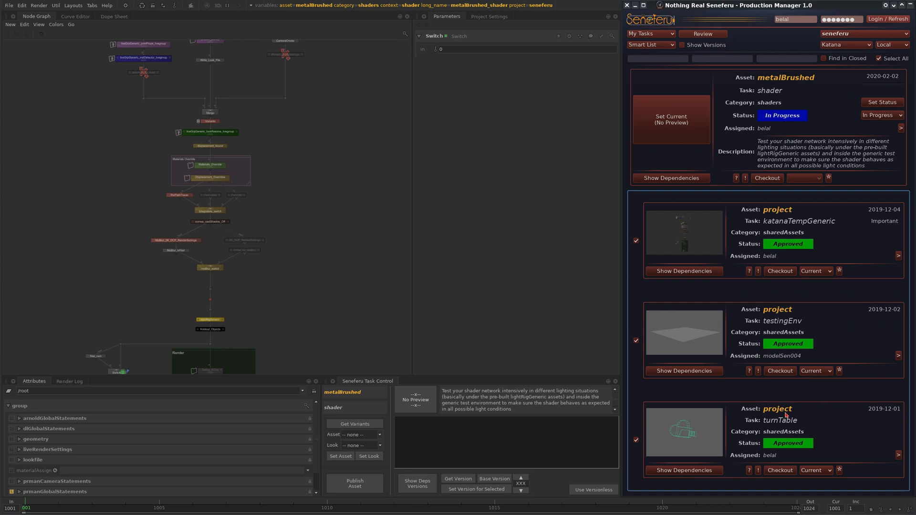
pyautogui.moveTo(329, 62); pyautogui.dragTo(327, 278, button='middle')
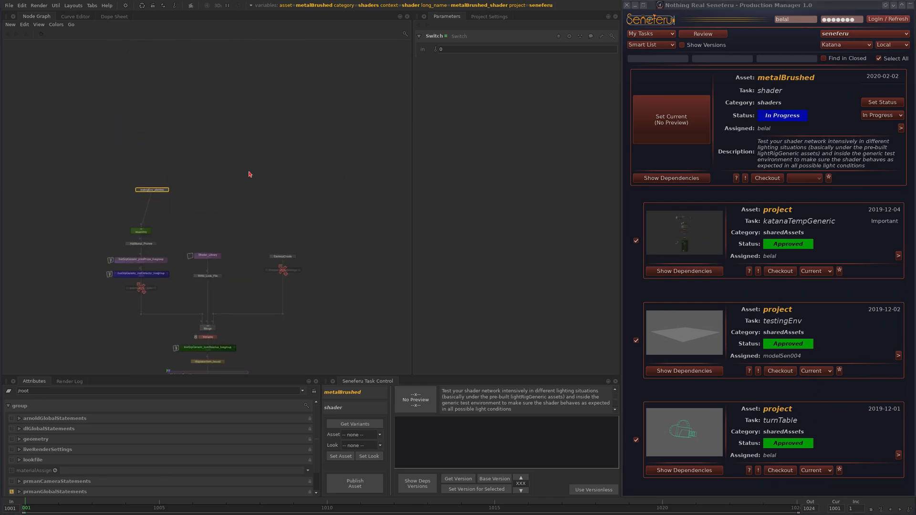
pyautogui.scroll(5, 196, 229)
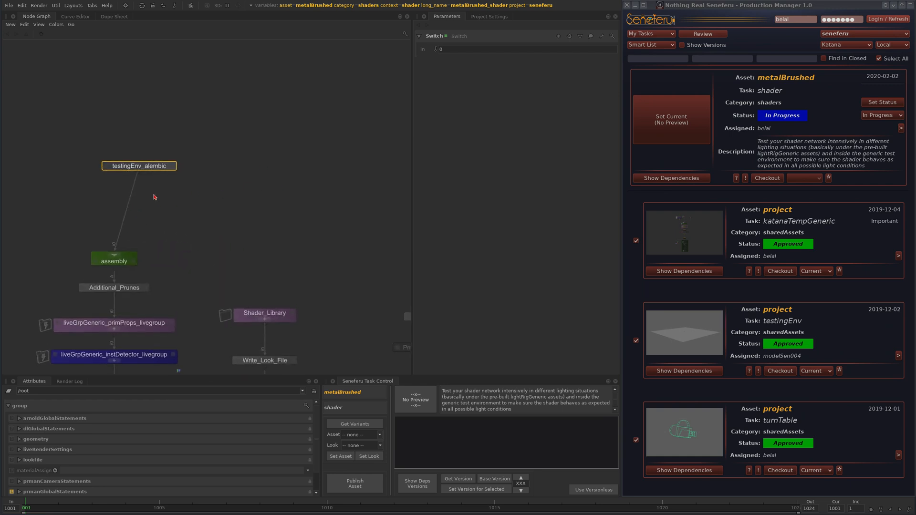
pyautogui.moveTo(131, 163); pyautogui.dragTo(108, 160)
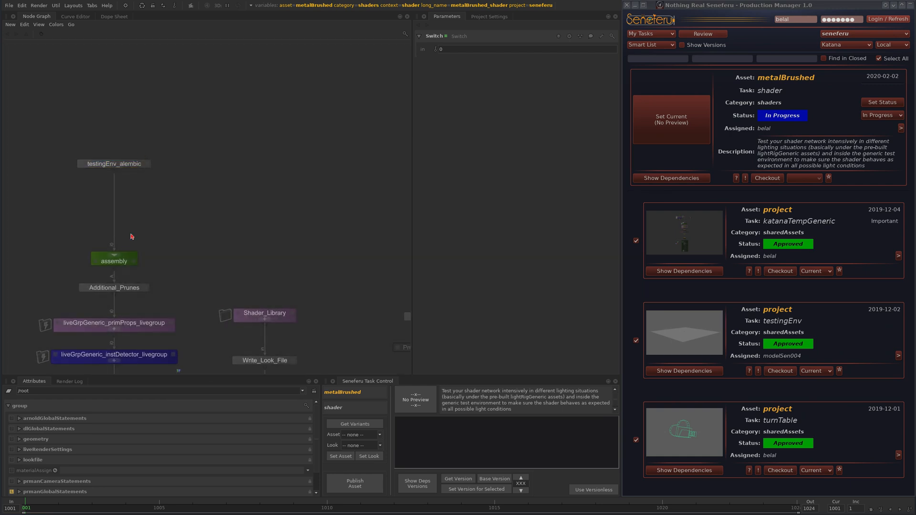
pyautogui.click(114, 260)
pyautogui.scroll(-6, 165, 233)
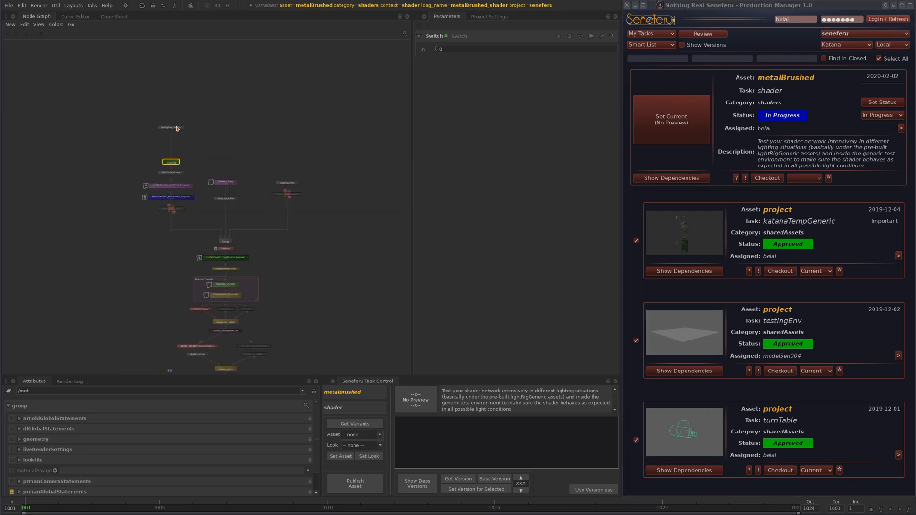
# Move the testingEnv_alembic node aside so it sits up and to the left of the assembly node, and put the Production Manager window away
pyautogui.moveTo(177, 128); pyautogui.dragTo(149, 125)
pyautogui.moveTo(212, 197); pyautogui.dragTo(165, 114, button='middle')
pyautogui.moveTo(300, 270); pyautogui.dragTo(317, 187, button='middle')
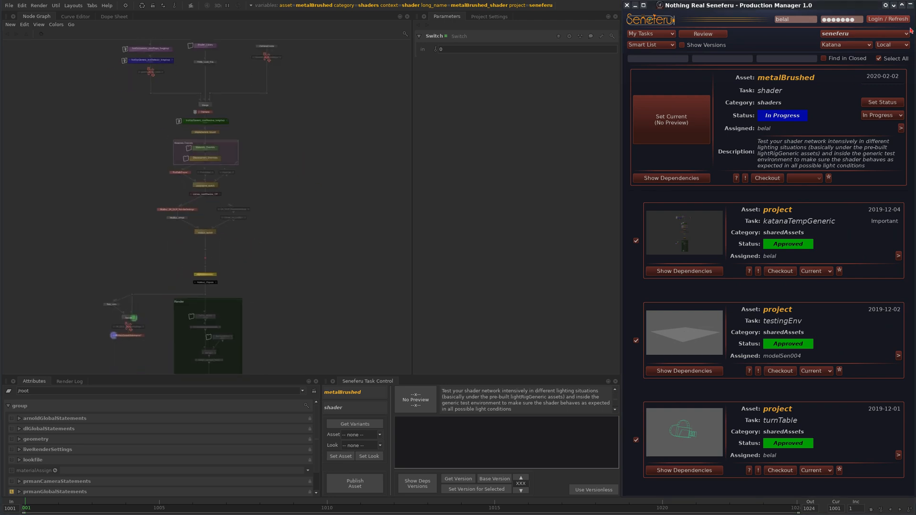
pyautogui.click(911, 5)
pyautogui.moveTo(249, 182); pyautogui.dragTo(249, 259, button='middle')
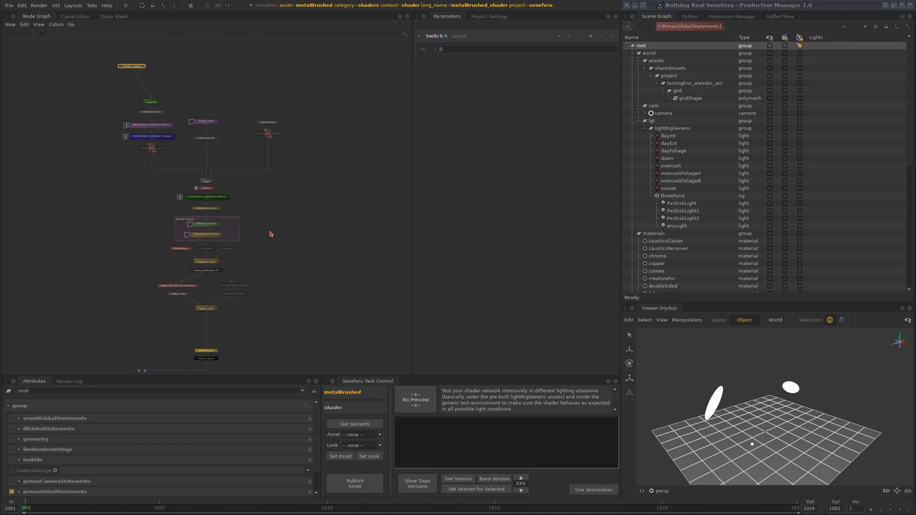
pyautogui.moveTo(290, 321)
pyautogui.mouseDown(button='middle')
pyautogui.moveTo(296, 218)
pyautogui.moveTo(297, 310)
pyautogui.mouseUp(button='middle')
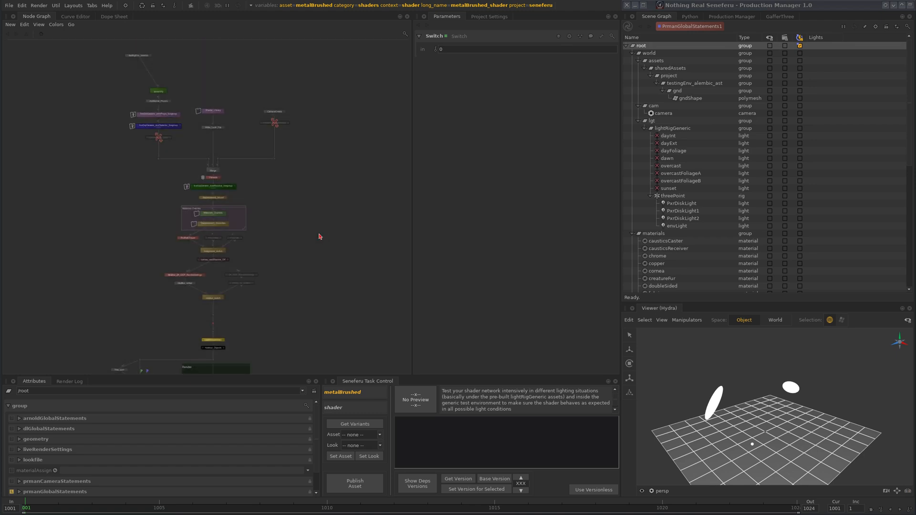
# Inspect the material assignment of the ground plane gndShape and open the parameters of the testingEnv_alembic node that loads it
pyautogui.click(781, 416)
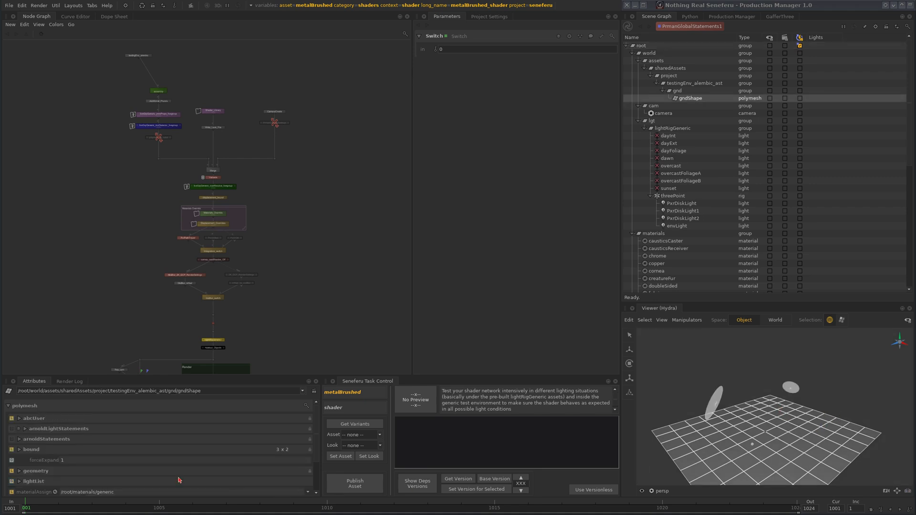
pyautogui.moveTo(119, 496); pyautogui.dragTo(61, 493)
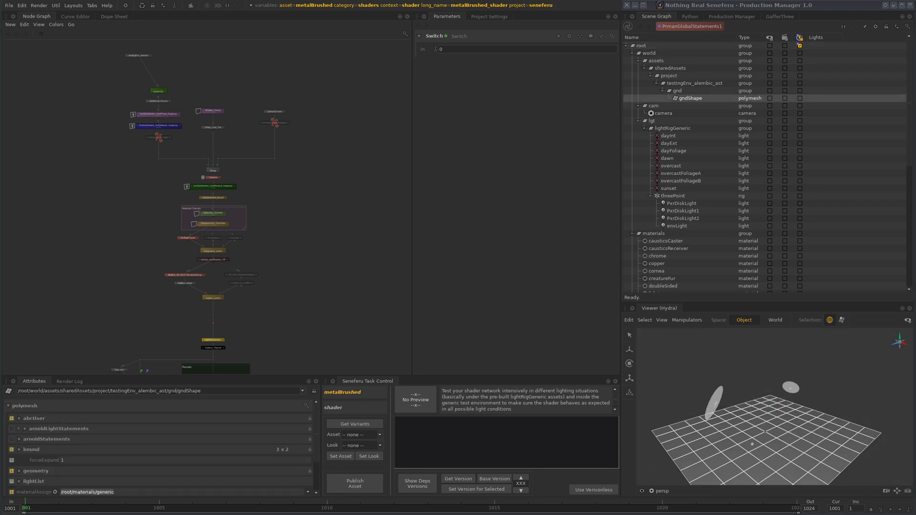
pyautogui.scroll(10, 199, 106)
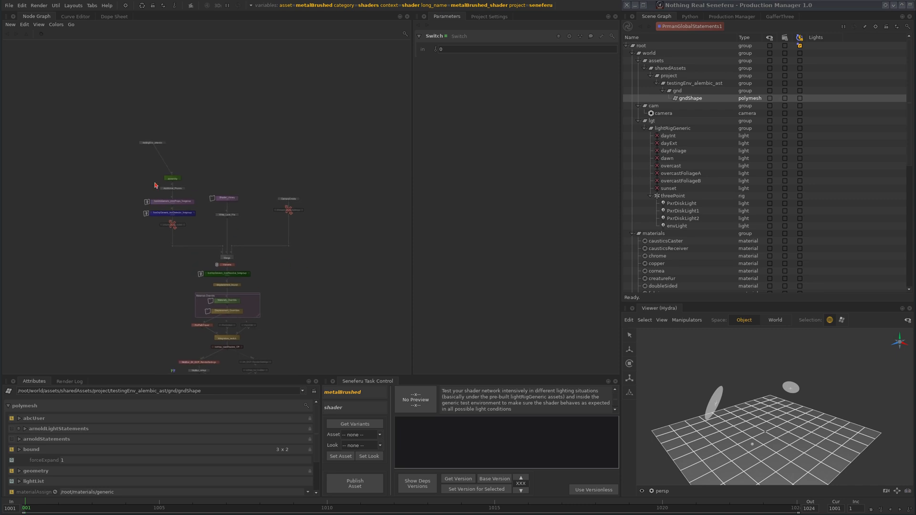
pyautogui.moveTo(198, 105)
pyautogui.mouseDown()
pyautogui.moveTo(170, 98)
pyautogui.moveTo(183, 114)
pyautogui.mouseUp()
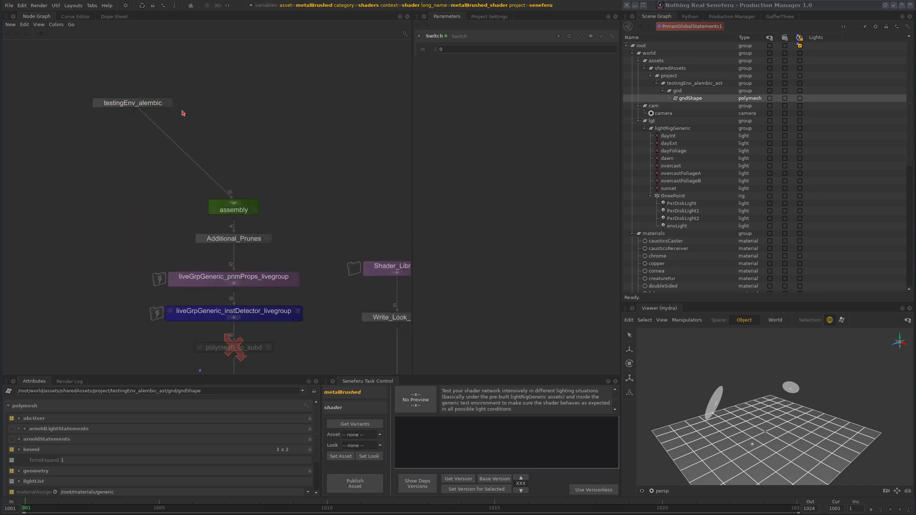
pyautogui.click(167, 102)
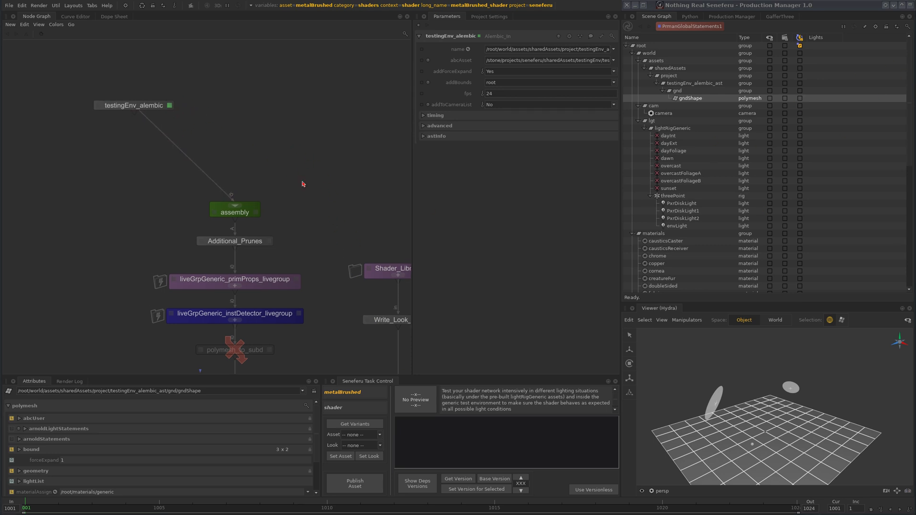
pyautogui.moveTo(377, 317); pyautogui.dragTo(373, 336, button='middle')
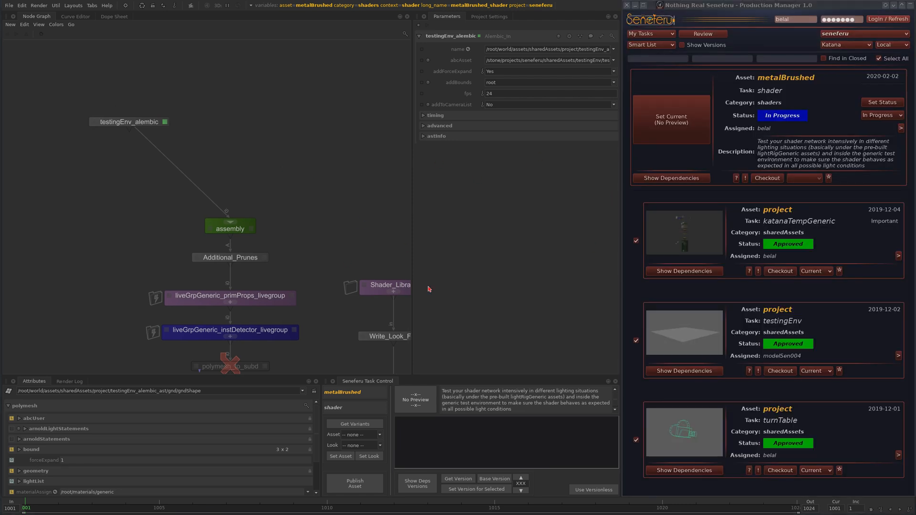
# Put the Production Manager window away and add a NetworkMaterial node in the empty area above testingEnv_alembic
pyautogui.click(911, 6)
pyautogui.moveTo(354, 245); pyautogui.dragTo(330, 168, button='middle')
pyautogui.scroll(-5, 342, 200)
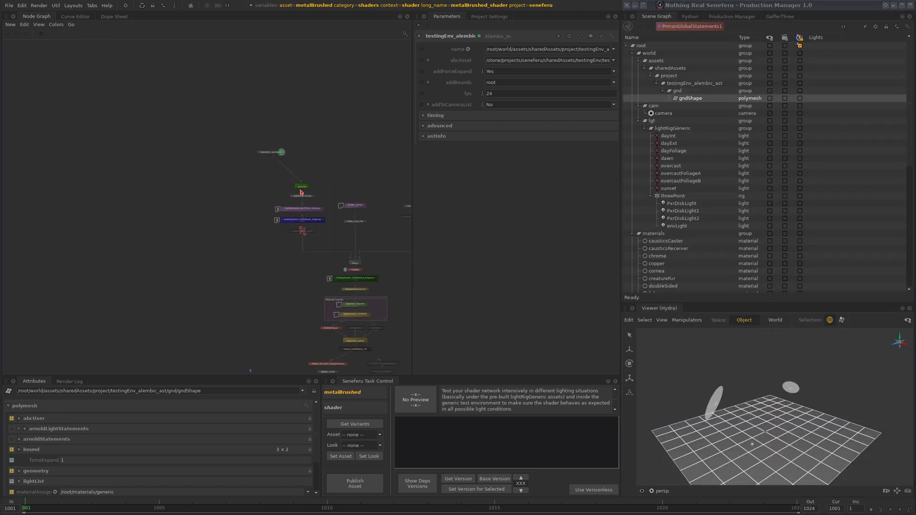
pyautogui.moveTo(330, 134); pyautogui.dragTo(227, 179, button='middle')
pyautogui.scroll(4, 242, 240)
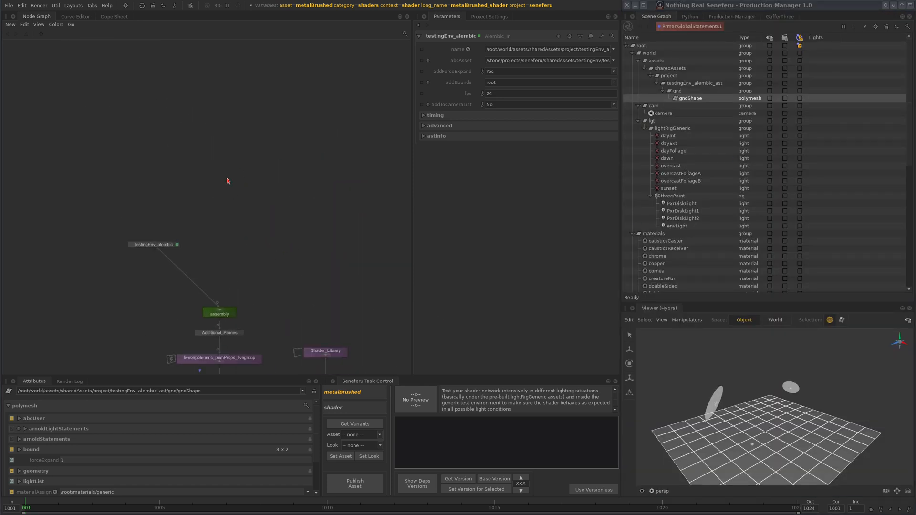
pyautogui.scroll(2, 241, 183)
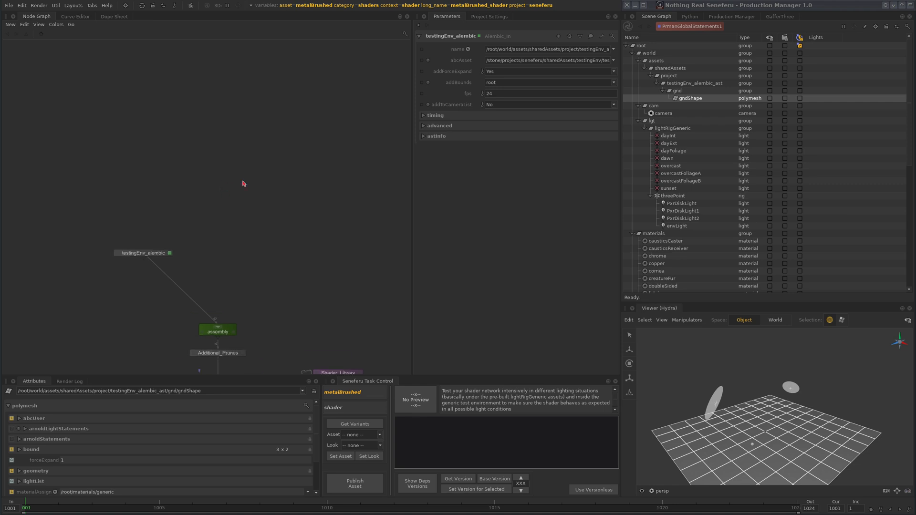
pyautogui.moveTo(220, 213); pyautogui.dragTo(228, 182, button='middle')
pyautogui.press('Tab')
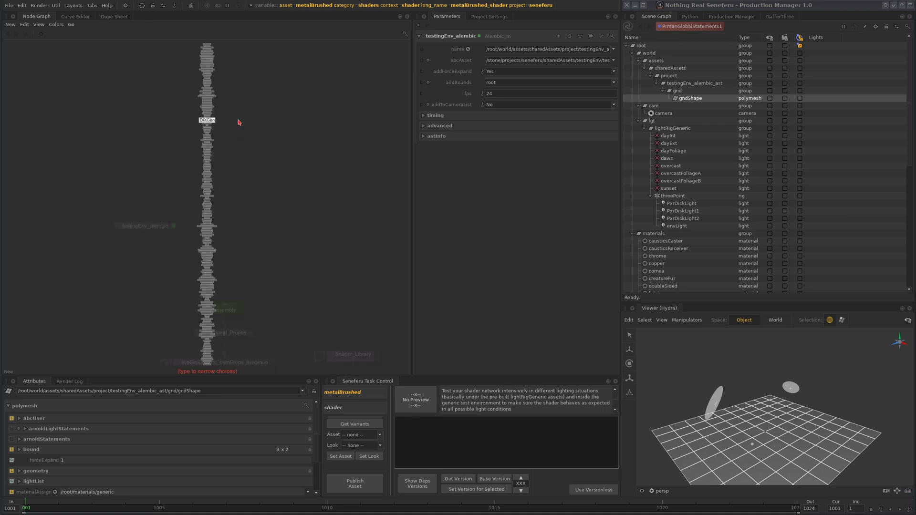
pyautogui.write('netw')
pyautogui.press('Return')
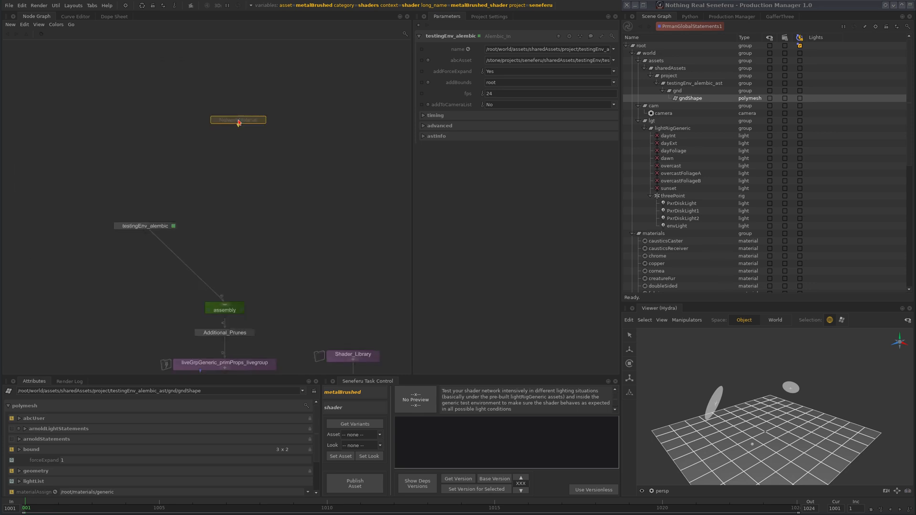
pyautogui.scroll(4, 258, 152)
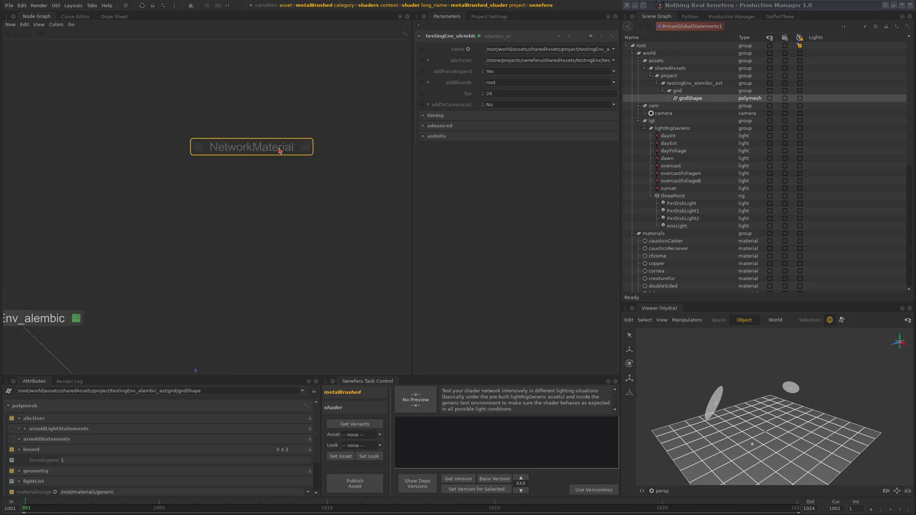
pyautogui.click(214, 157)
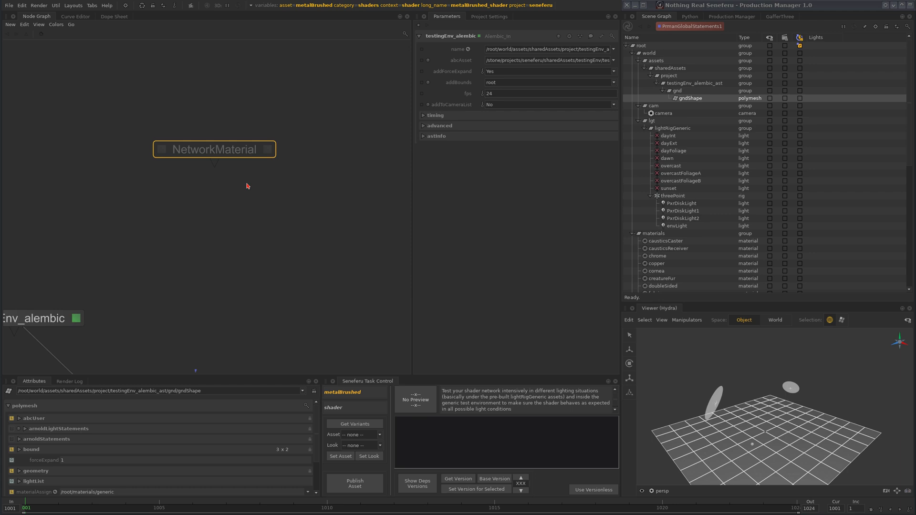
# Open the NetworkMaterial node's parameters and add a prman bxdf terminal to it
pyautogui.scroll(2, 248, 131)
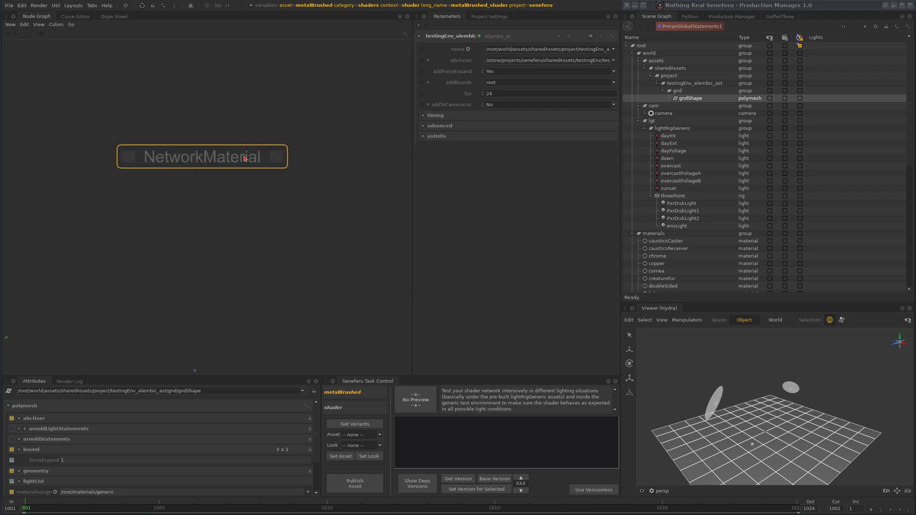
pyautogui.press('f')
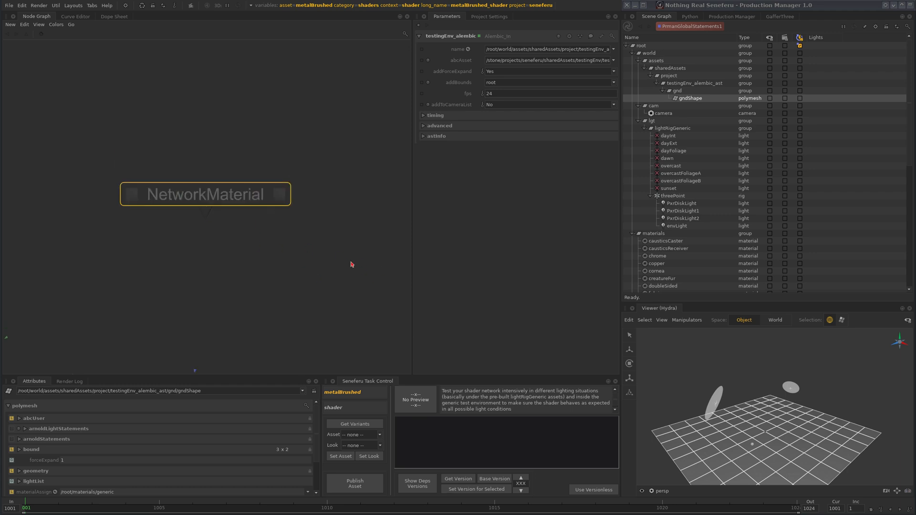
pyautogui.scroll(-3, 351, 265)
pyautogui.moveTo(313, 234); pyautogui.dragTo(269, 220, button='middle')
pyautogui.moveTo(261, 211); pyautogui.dragTo(233, 203)
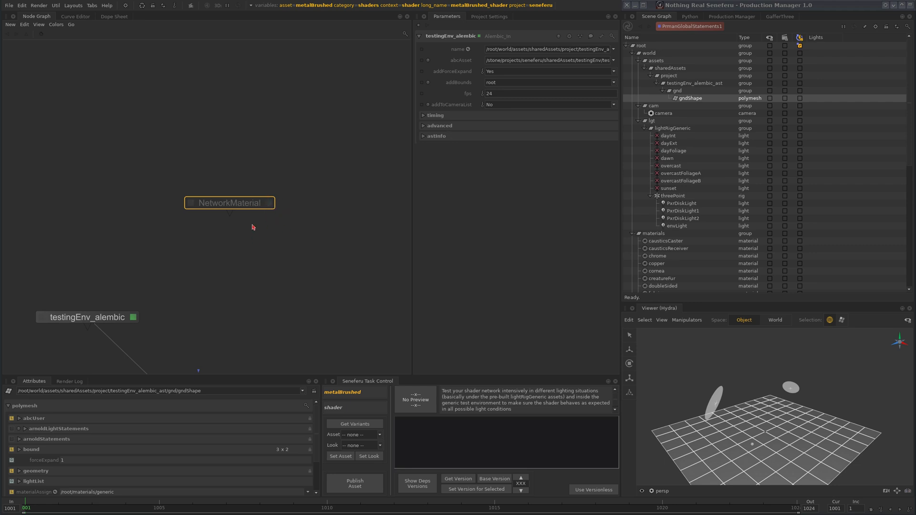
pyautogui.click(270, 204)
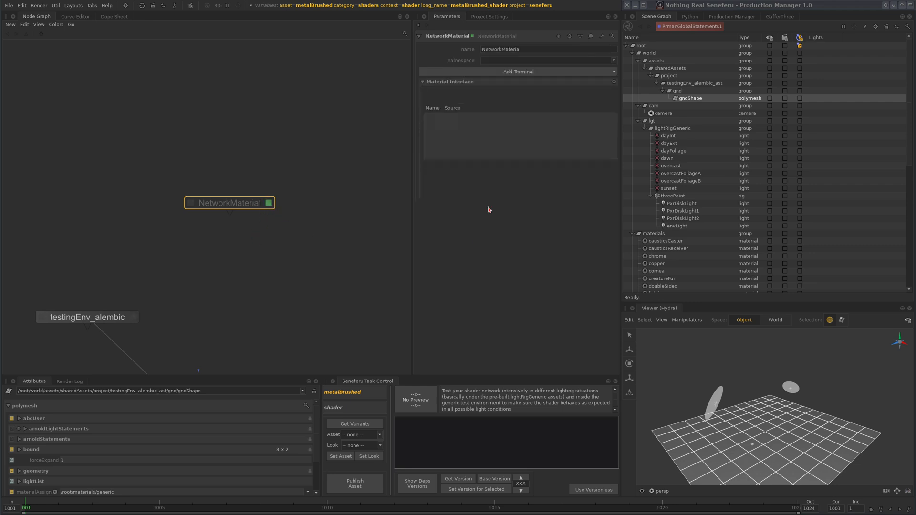
pyautogui.click(509, 72)
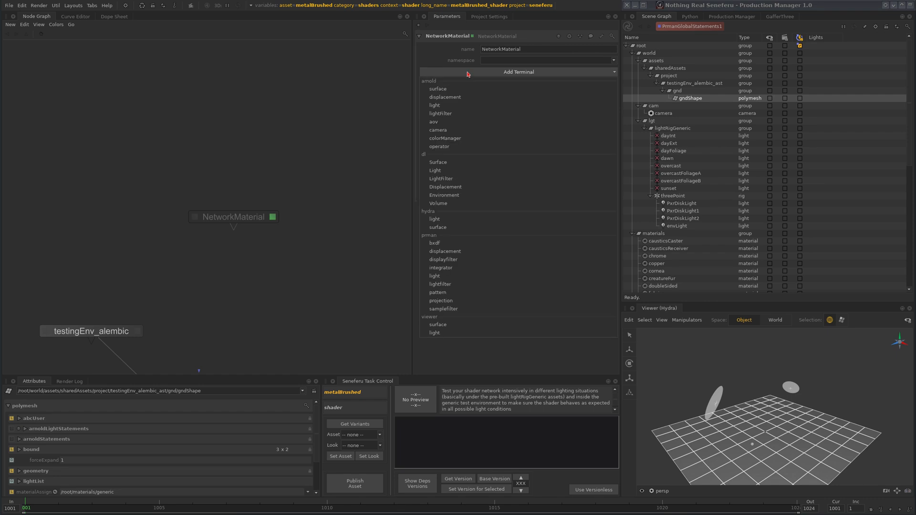
pyautogui.click(465, 243)
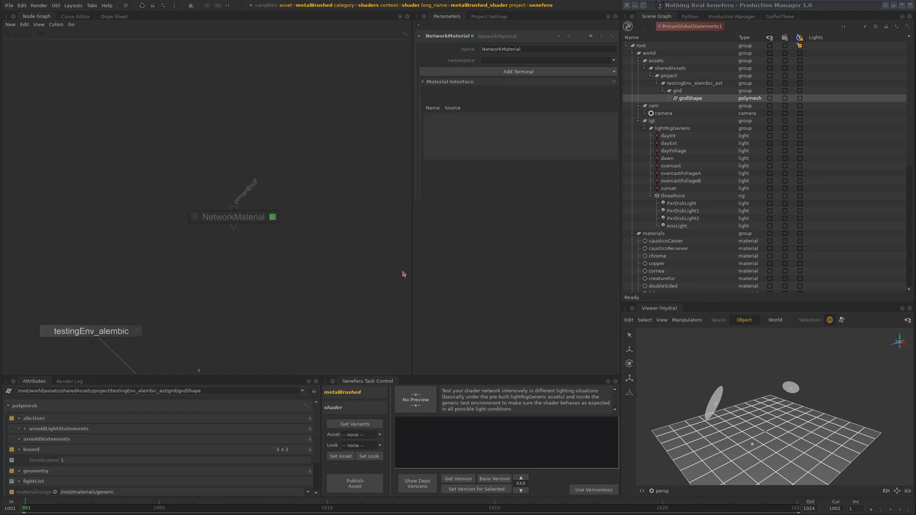
# Add a PrmanShadingNode directly above the NetworkMaterial node and set its node type to PxrSurface
pyautogui.press('Tab')
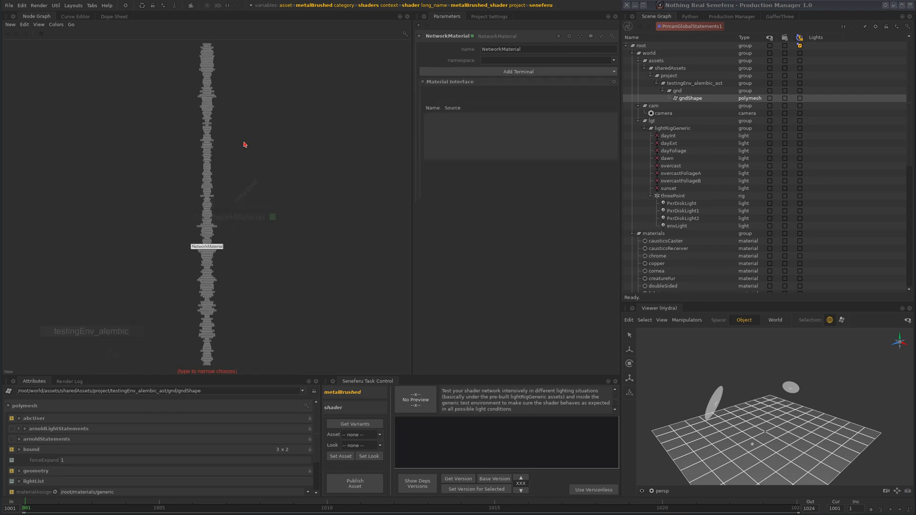
pyautogui.write('prmanshad')
pyautogui.press('Return')
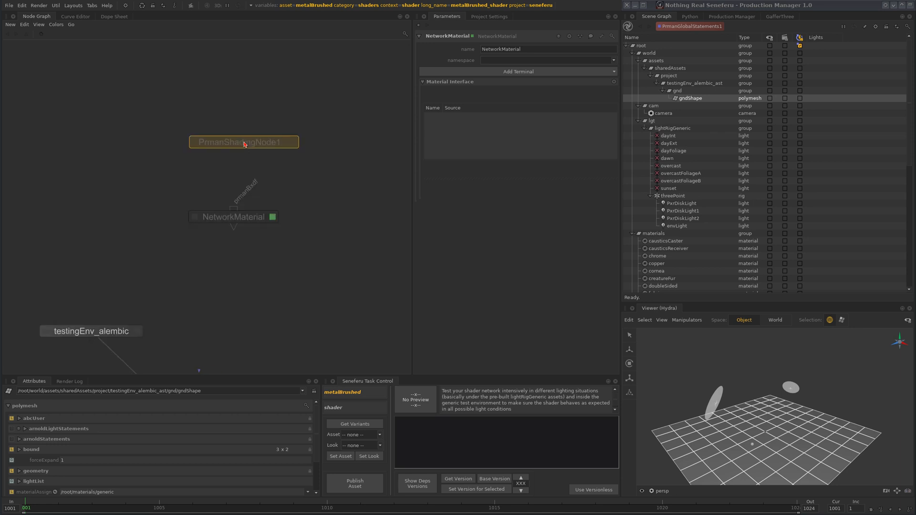
pyautogui.click(245, 149)
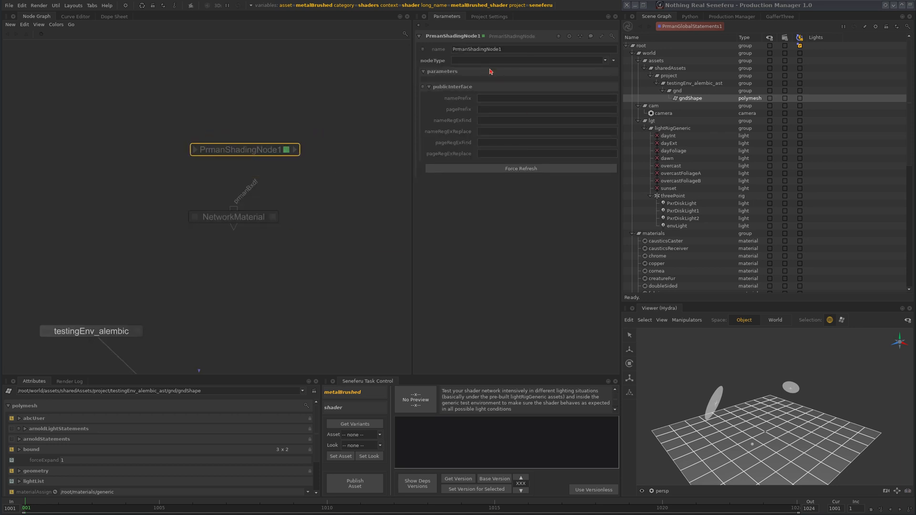
pyautogui.click(511, 61)
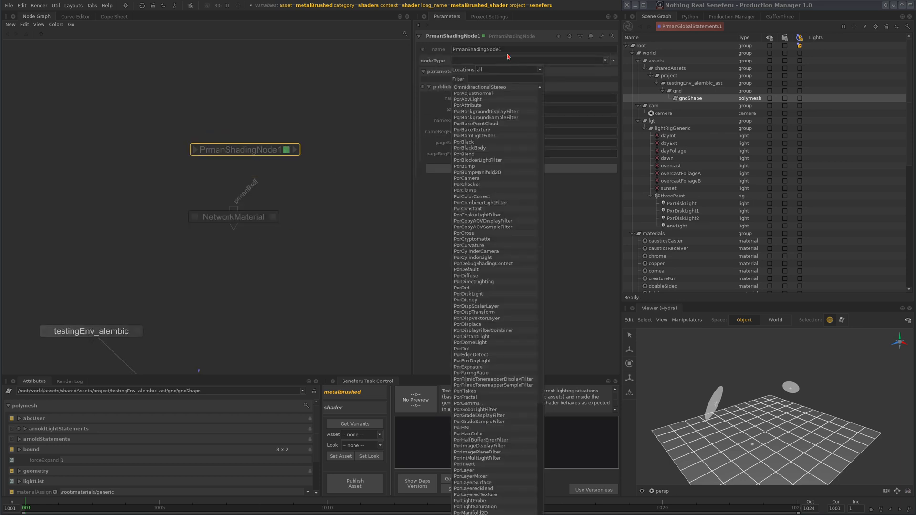
pyautogui.write('pxrsur')
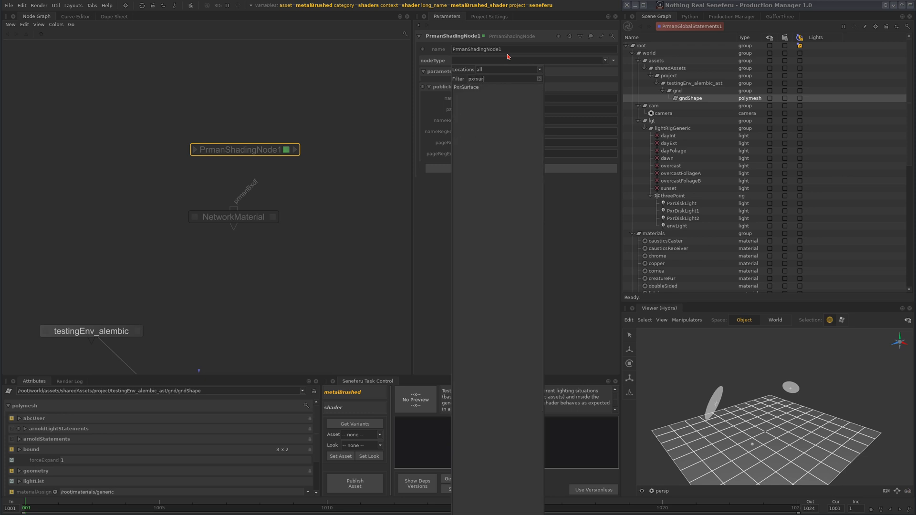
pyautogui.press('Return')
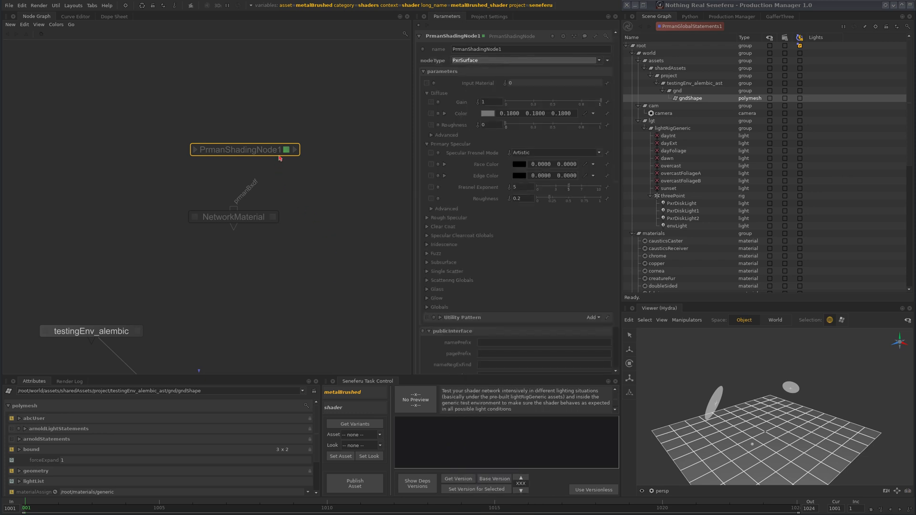
pyautogui.moveTo(280, 159); pyautogui.dragTo(268, 164)
# Rename the NetworkMaterial node to metalBrushed, bringing the Production Manager window back for reference
pyautogui.click(273, 217)
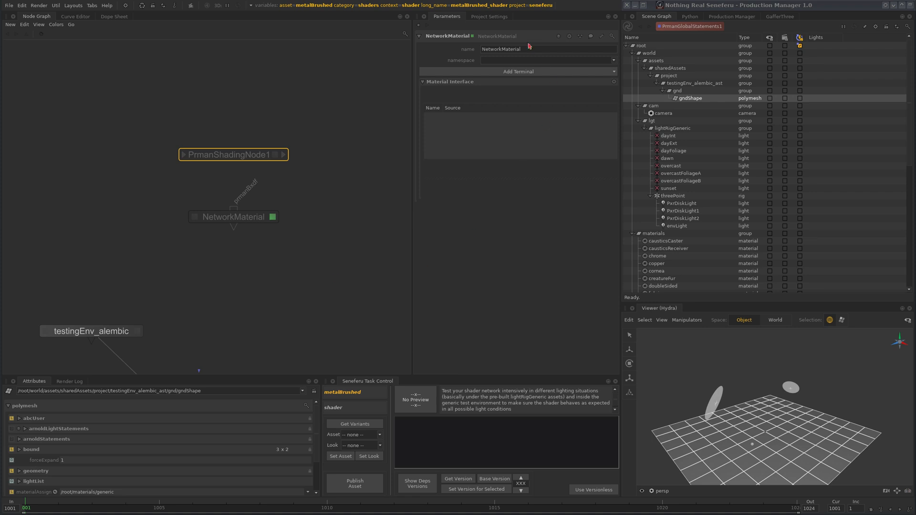
pyautogui.doubleClick(518, 49)
pyautogui.click(910, 4)
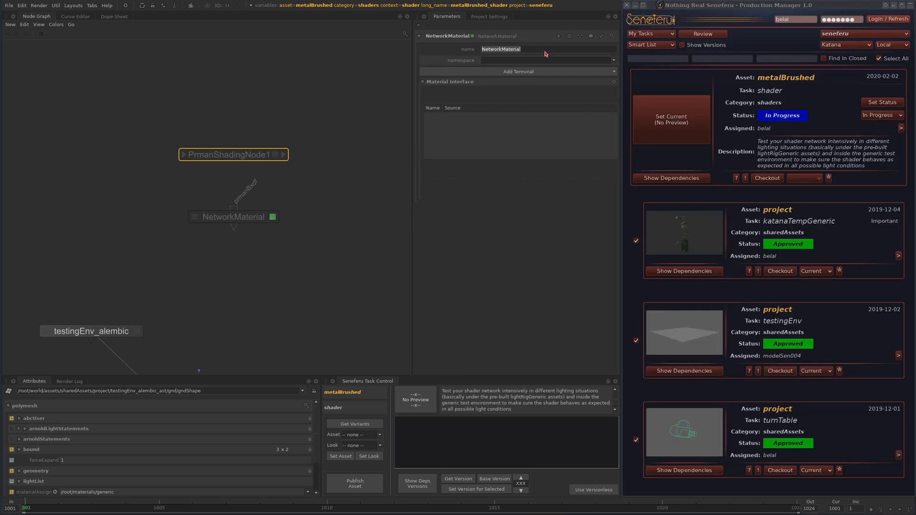
pyautogui.write('metalBrushed')
# Rename the PxrSurface shading node to metalBrushed_shd
pyautogui.click(275, 153)
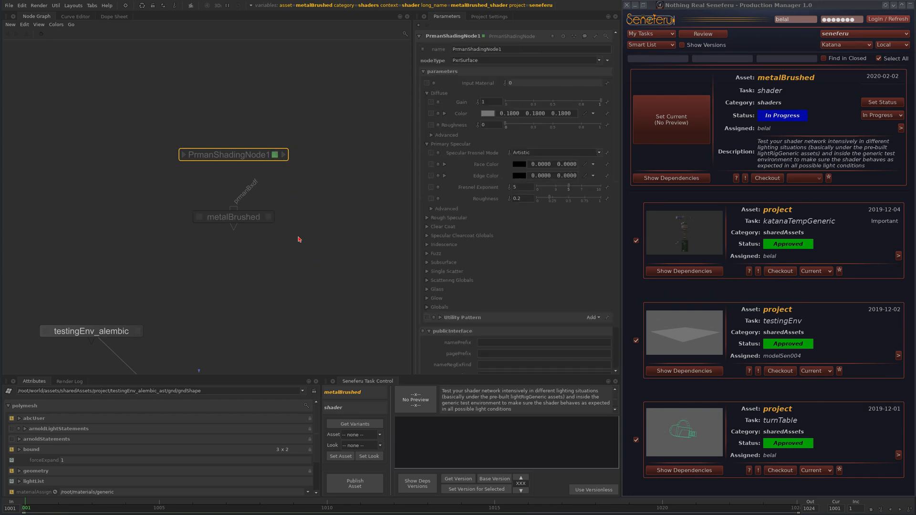
pyautogui.click(510, 48)
pyautogui.press('BackSpace')
pyautogui.press('BackSpace')
pyautogui.press('BackSpace')
pyautogui.press('BackSpace')
pyautogui.press('BackSpace')
pyautogui.press('BackSpace')
pyautogui.press('BackSpace')
pyautogui.press('BackSpace')
pyautogui.press('BackSpace')
pyautogui.press('BackSpace')
pyautogui.press('BackSpace')
pyautogui.press('BackSpace')
pyautogui.press('BackSpace')
pyautogui.press('BackSpace')
pyautogui.press('BackSpace')
pyautogui.press('BackSpace')
pyautogui.press('BackSpace')
pyautogui.write('metalBrushed')
pyautogui.press('Return')
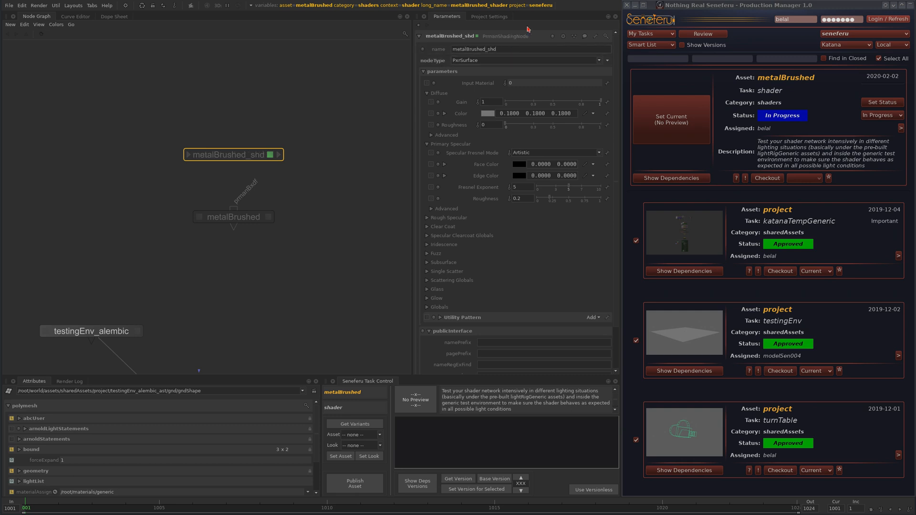
# Connect the output of metalBrushed_shd to the prmanBxdf input of metalBrushed and frame both nodes
pyautogui.click(280, 154)
pyautogui.click(294, 179)
pyautogui.click(231, 215)
pyautogui.moveTo(248, 155); pyautogui.dragTo(247, 165)
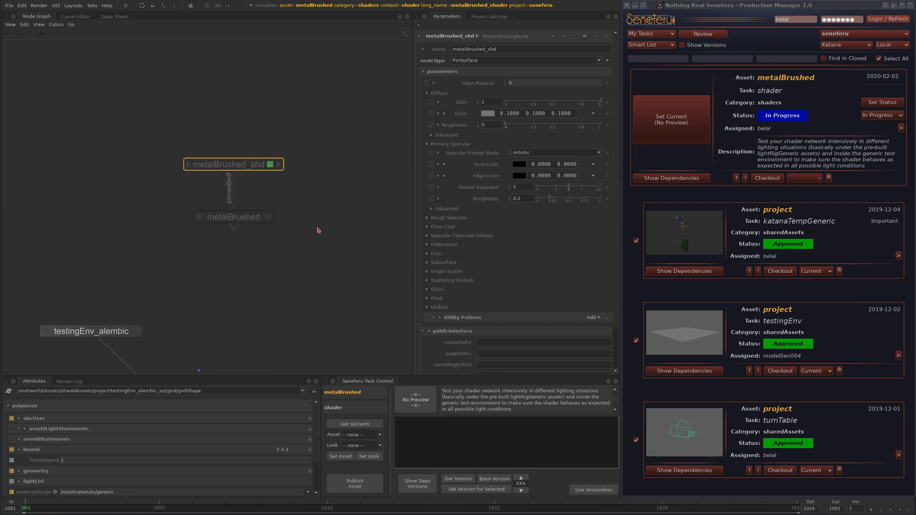
pyautogui.scroll(-4, 318, 234)
pyautogui.moveTo(284, 234); pyautogui.dragTo(280, 242, button='middle')
pyautogui.moveTo(326, 202); pyautogui.dragTo(291, 225)
pyautogui.press('f')
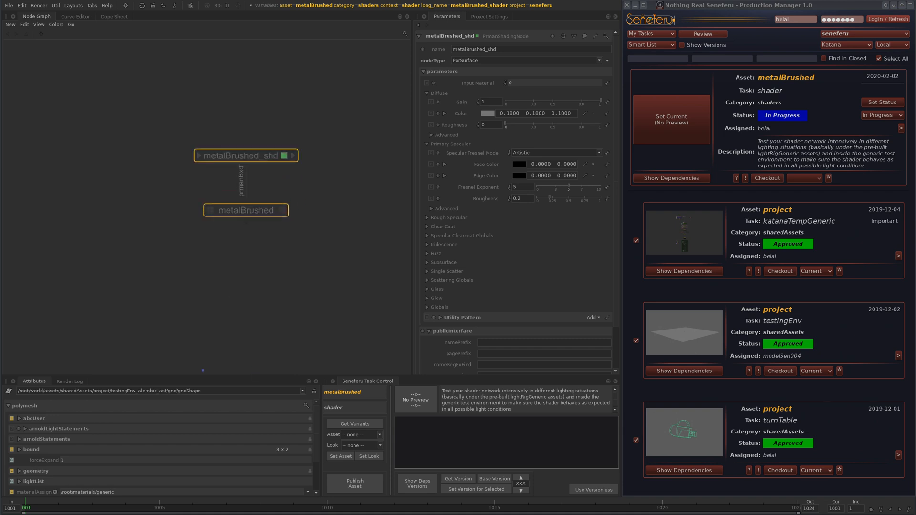
pyautogui.click(319, 173)
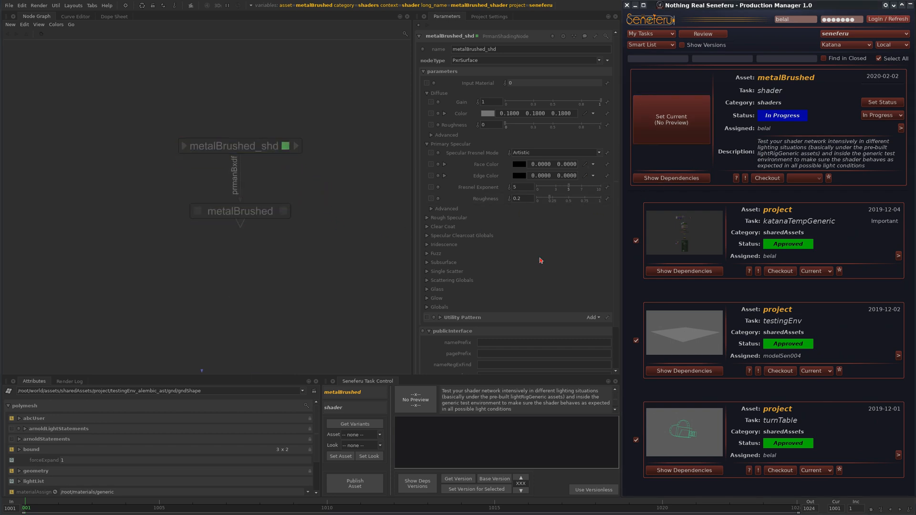
# Arrange the metalBrushed_shd node directly above the metalBrushed node with a tidy gap between them
pyautogui.moveTo(269, 149); pyautogui.dragTo(269, 132)
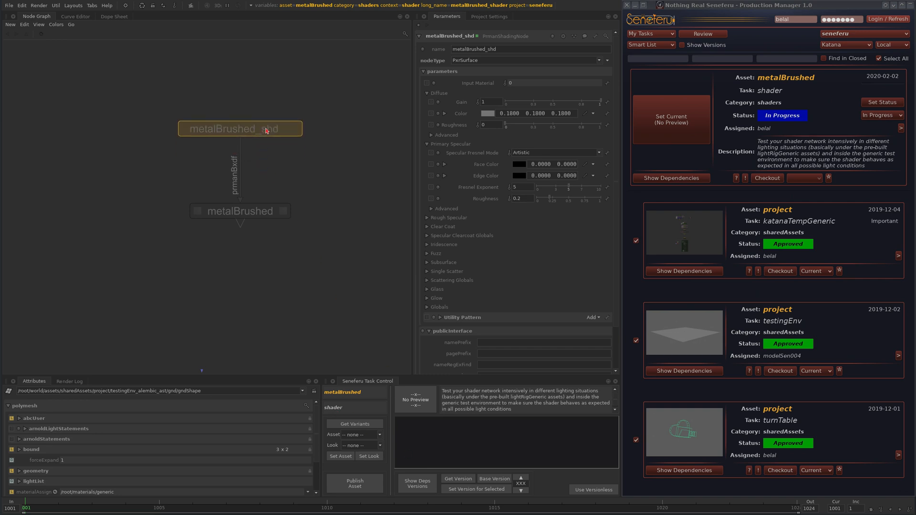
pyautogui.scroll(-2, 354, 200)
pyautogui.moveTo(353, 199); pyautogui.dragTo(333, 204, button='middle')
pyautogui.click(310, 265)
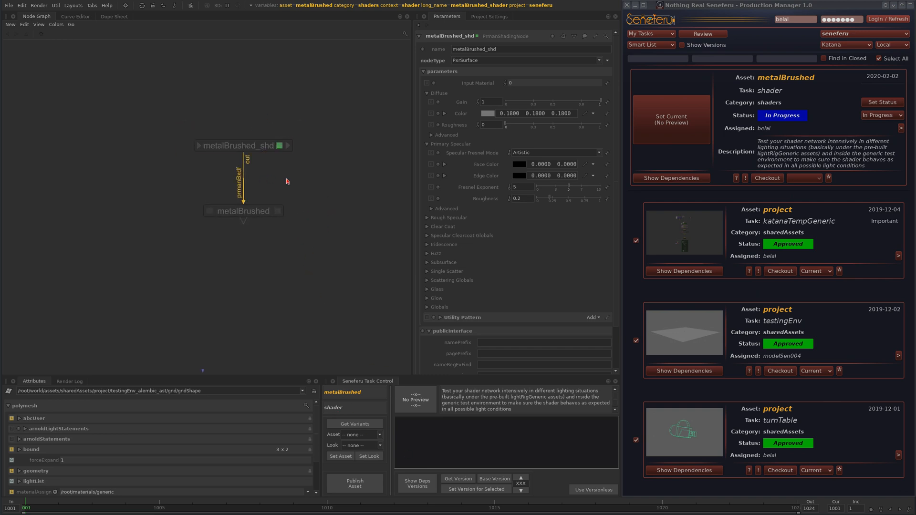
pyautogui.moveTo(255, 142); pyautogui.dragTo(251, 176, button='middle')
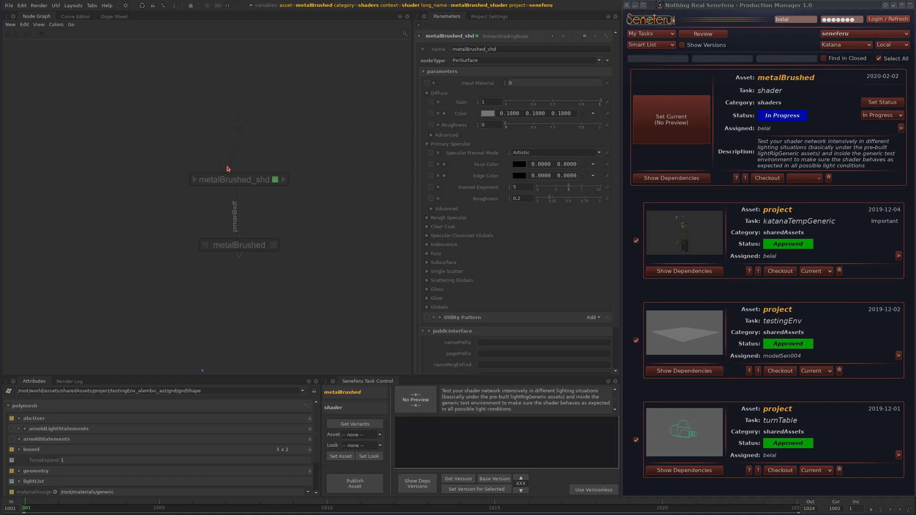
pyautogui.moveTo(253, 186); pyautogui.dragTo(253, 198)
pyautogui.moveTo(257, 246); pyautogui.dragTo(256, 244)
pyautogui.moveTo(258, 196); pyautogui.dragTo(258, 186)
pyautogui.scroll(-1, 306, 202)
pyautogui.scroll(-1, 300, 203)
pyautogui.click(267, 247)
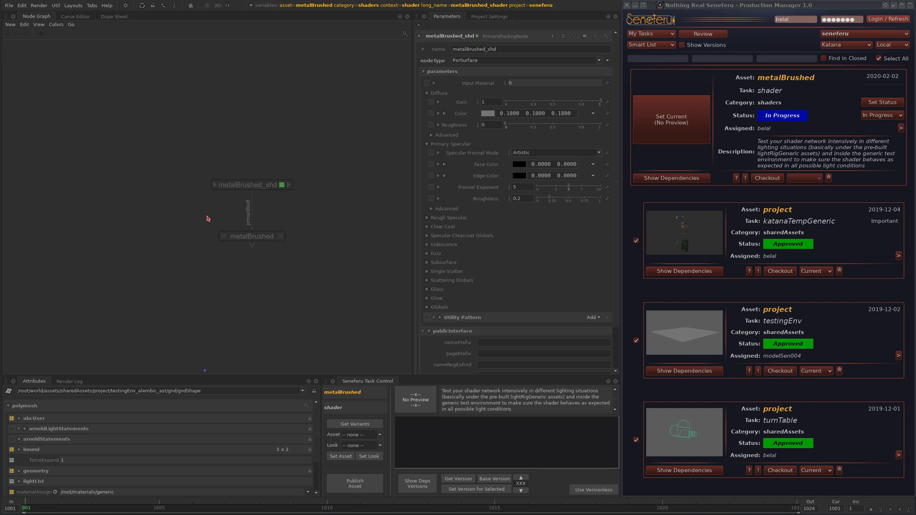
# Connect the output of metalBrushed to the assembly node and select the metalBrushed and metalBrushed_shd nodes together
pyautogui.moveTo(144, 112); pyautogui.dragTo(144, 165, button='middle')
pyautogui.press('Tab')
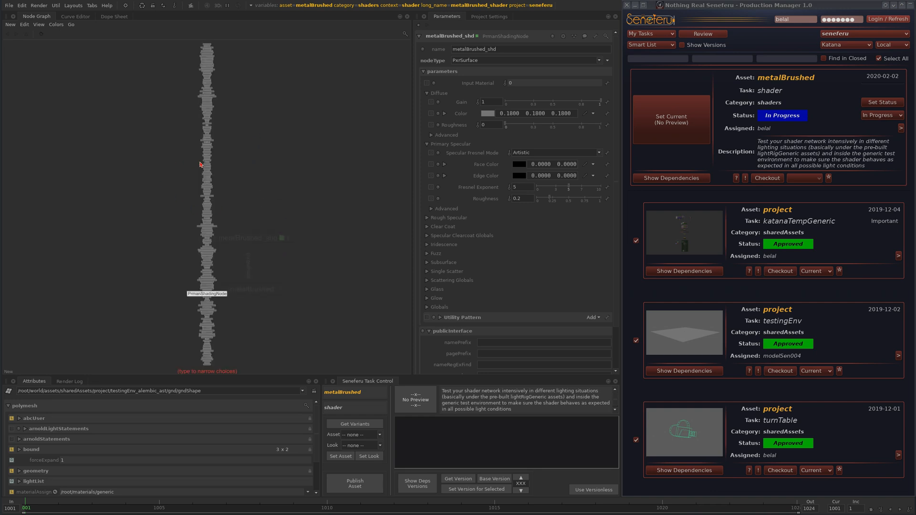
pyautogui.press('Escape')
pyautogui.moveTo(242, 318); pyautogui.dragTo(227, 160, button='middle')
pyautogui.scroll(-2, 237, 166)
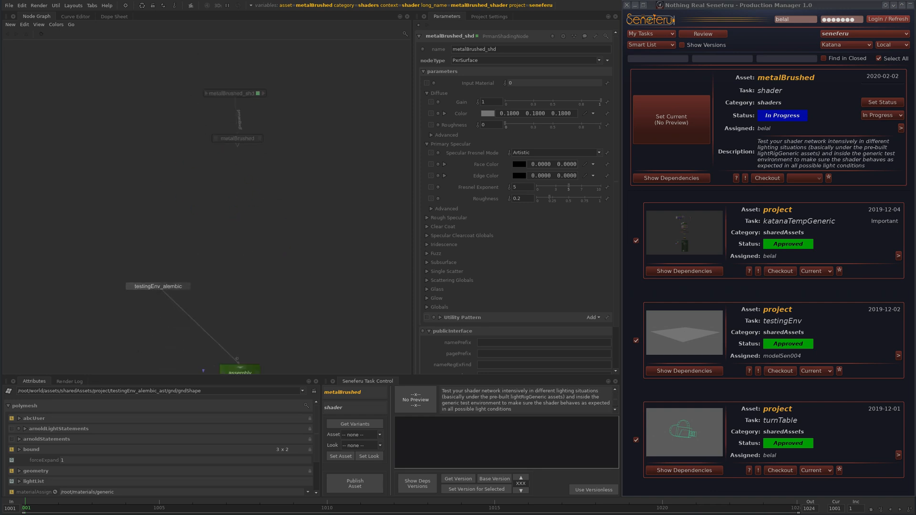
pyautogui.moveTo(245, 192); pyautogui.dragTo(224, 156, button='middle')
pyautogui.moveTo(213, 117); pyautogui.dragTo(222, 305)
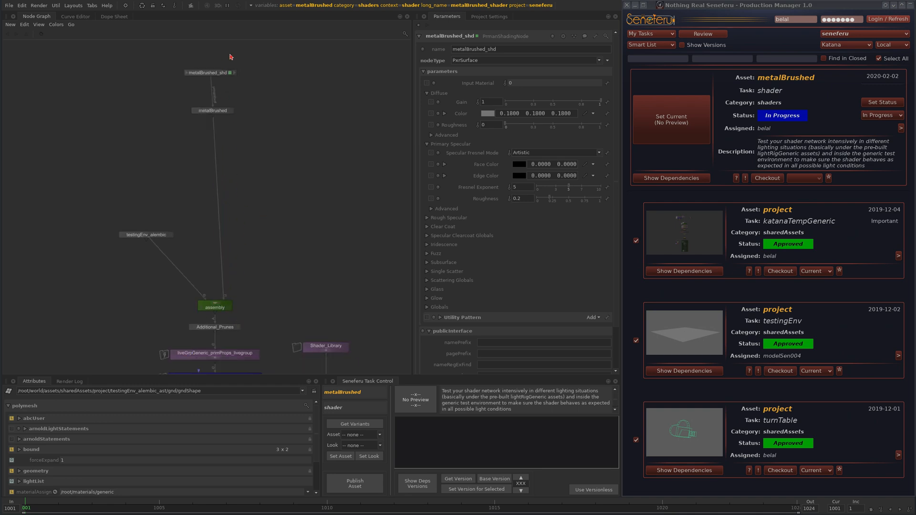
pyautogui.moveTo(230, 57); pyautogui.dragTo(236, 127)
# Put the Production Manager window away and check the metalBrushed material under materials in the scene graph
pyautogui.click(909, 6)
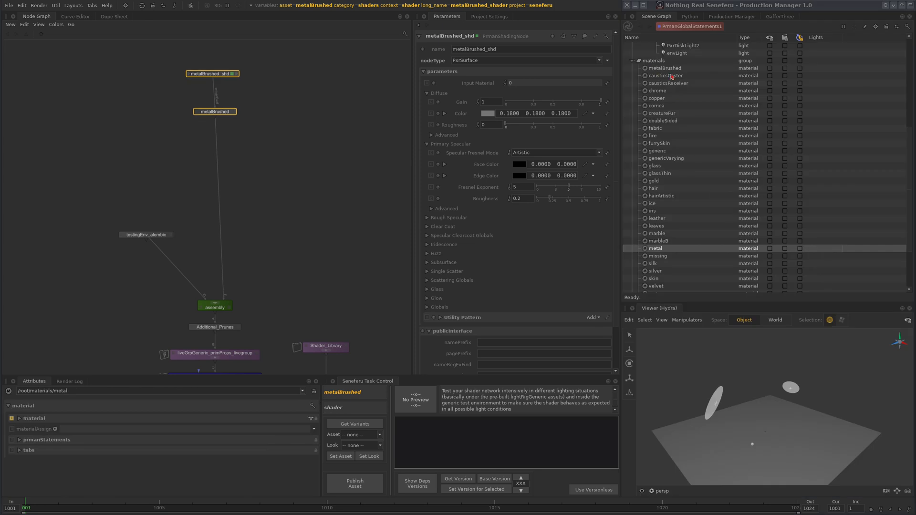
pyautogui.click(675, 70)
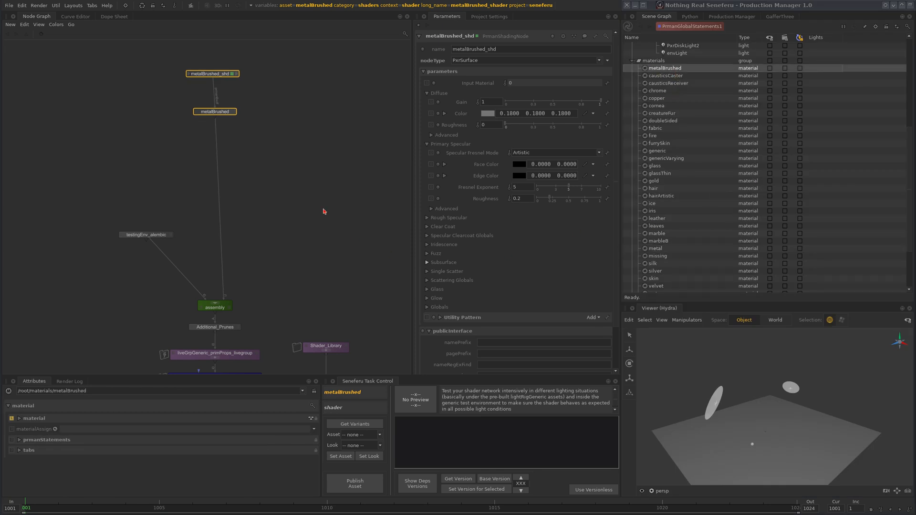
pyautogui.scroll(-4, 280, 121)
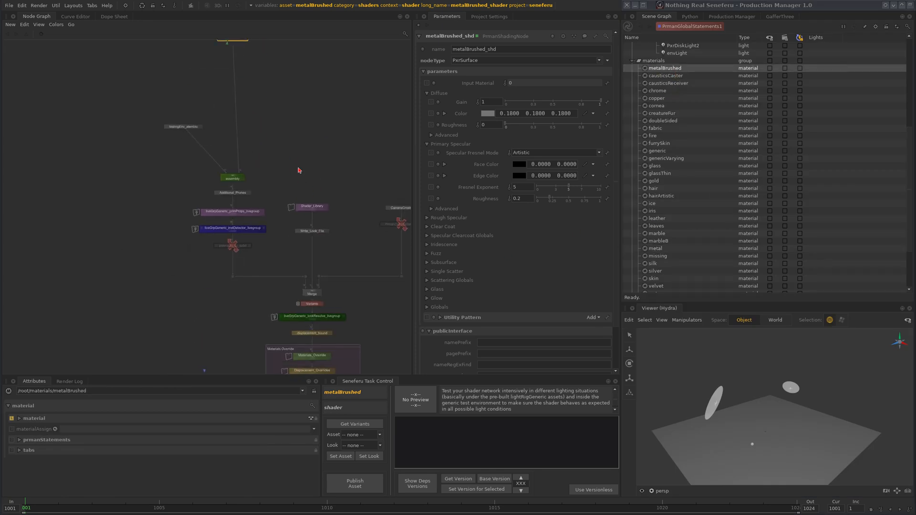
# Add a PrimitiveCreate node beside the metalBrushed branch and set its type to teapot
pyautogui.click(202, 189)
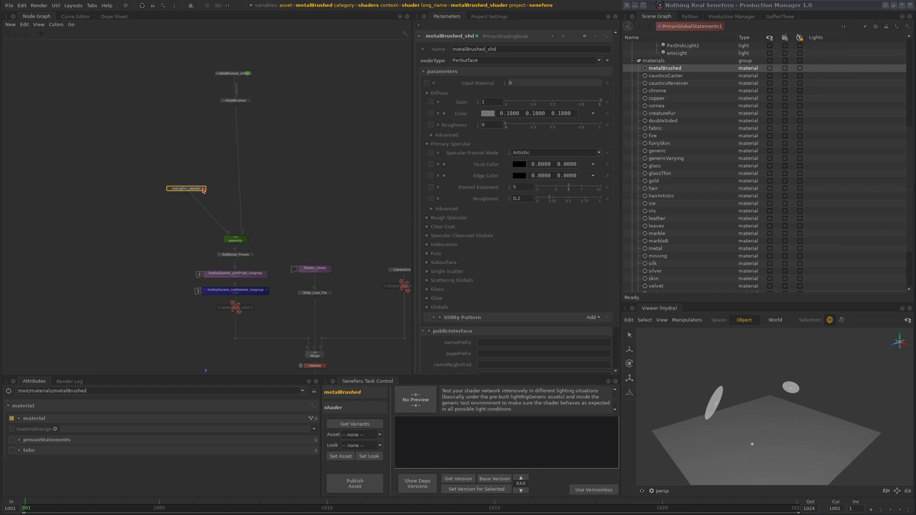
pyautogui.click(194, 155)
pyautogui.press('Tab')
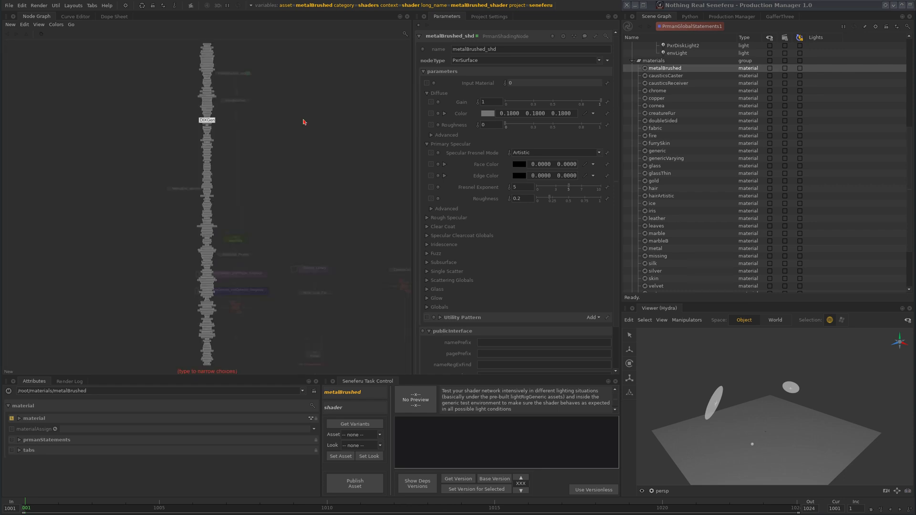
pyautogui.write('p')
pyautogui.press('BackSpace')
pyautogui.write('p')
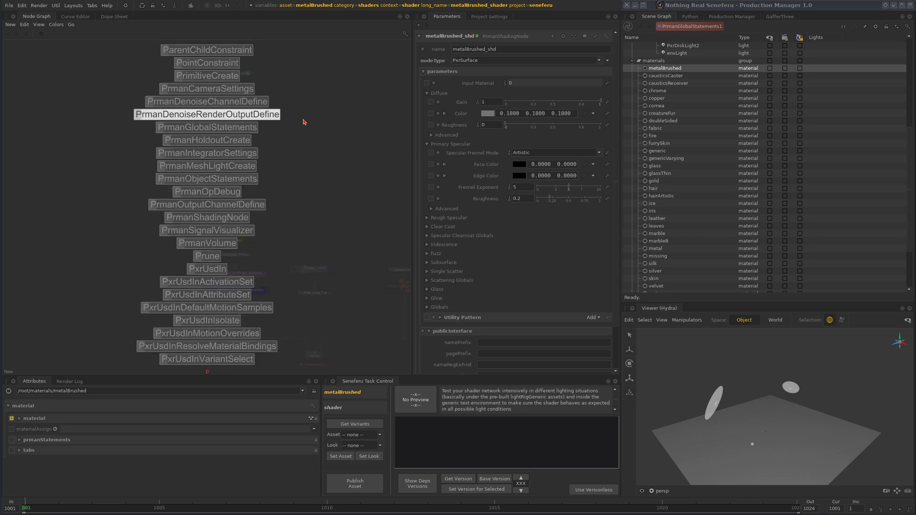
pyautogui.write('c')
pyautogui.press('Return')
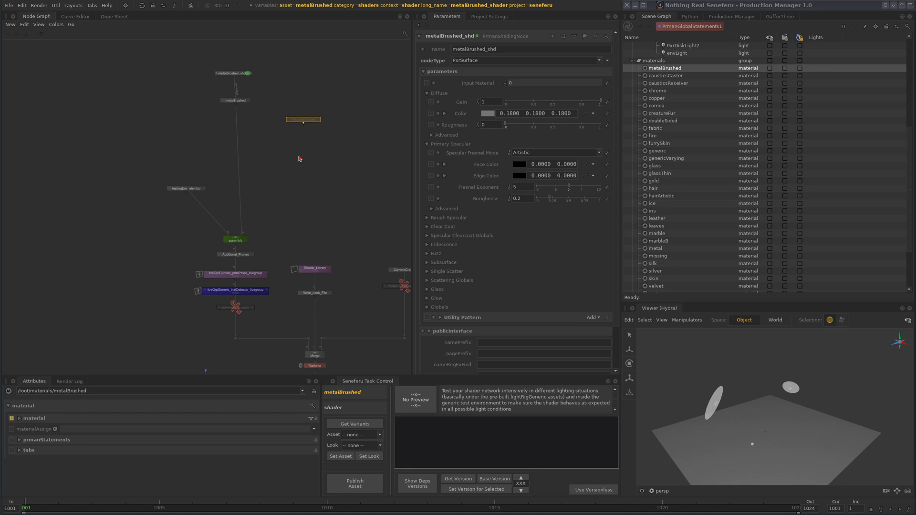
pyautogui.click(299, 140)
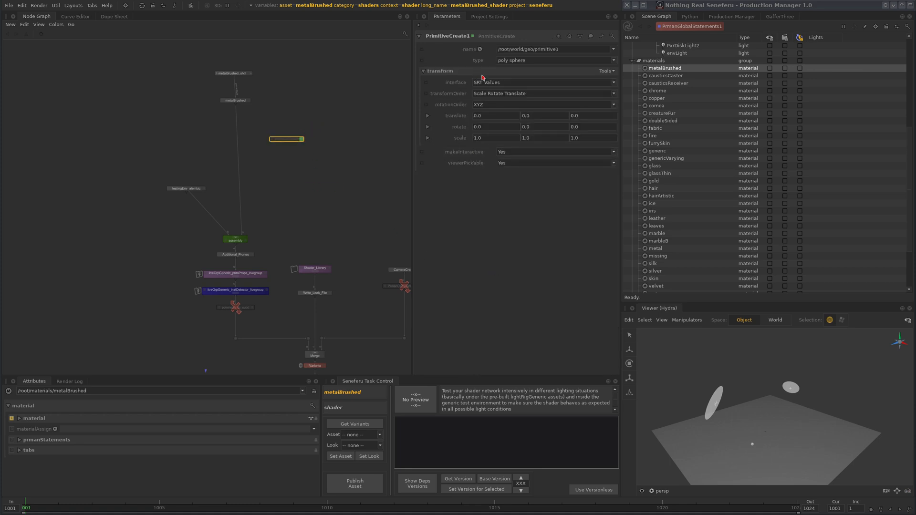
pyautogui.click(506, 60)
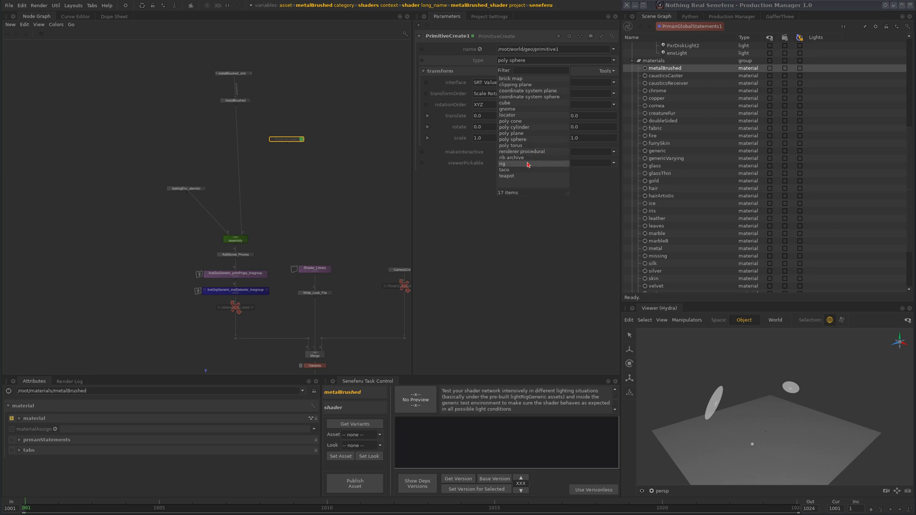
pyautogui.click(515, 176)
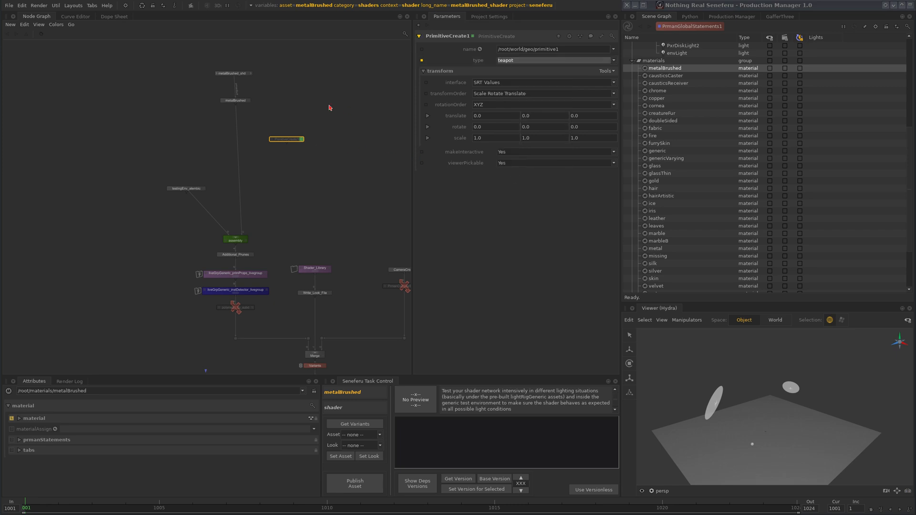
# Move the PrimitiveCreate node near the assembly node and connect its output to a new assembly input
pyautogui.scroll(5, 297, 132)
pyautogui.moveTo(315, 150); pyautogui.dragTo(240, 260)
pyautogui.moveTo(282, 302); pyautogui.dragTo(297, 161, button='middle')
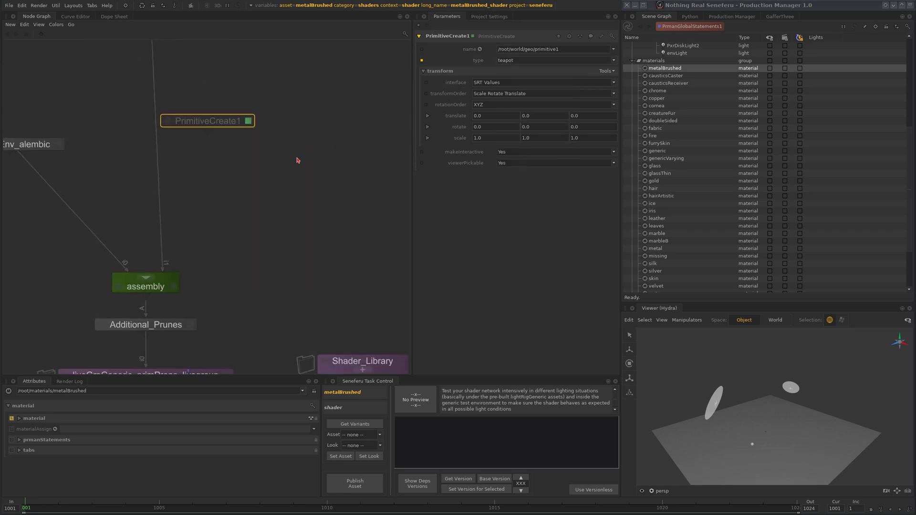
pyautogui.scroll(-1, 296, 160)
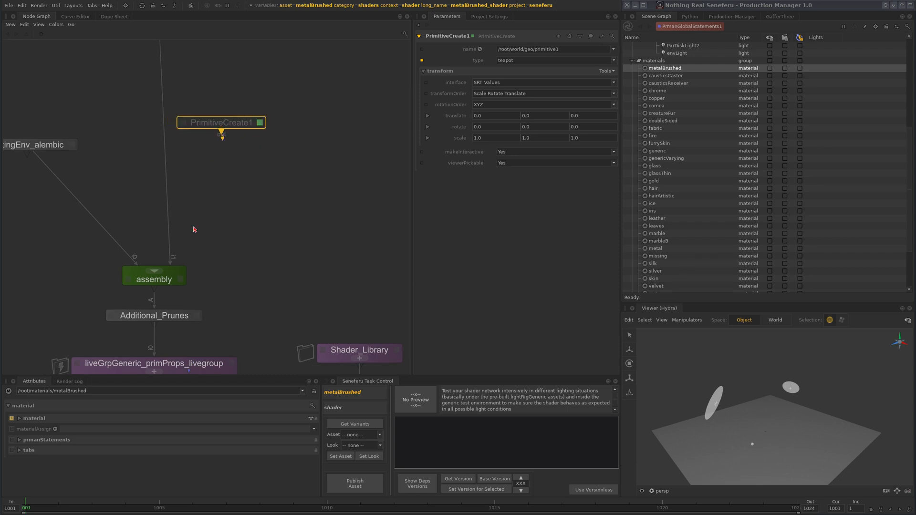
pyautogui.click(157, 270)
pyautogui.moveTo(243, 124); pyautogui.dragTo(261, 137)
# Expand all scene graph locations beneath root and select primitive1 under geo, with the scale manipulator active
pyautogui.press('r')
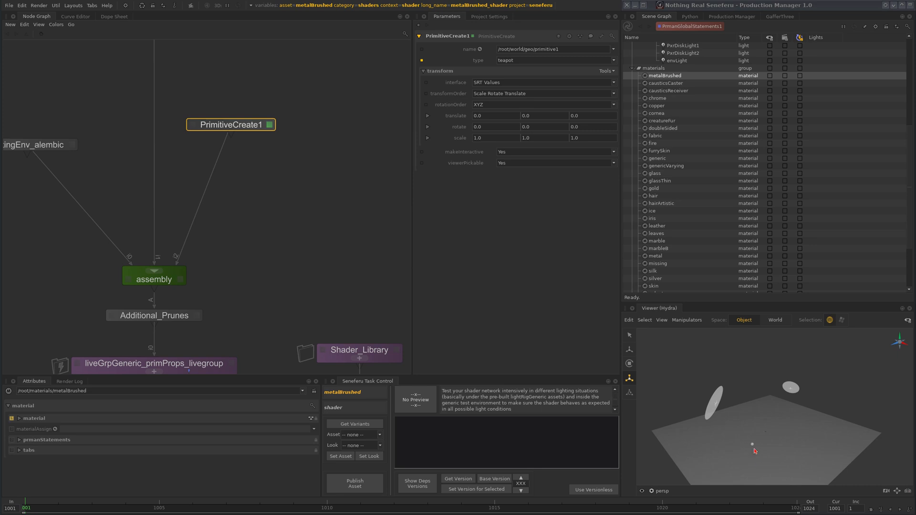
pyautogui.click(754, 450)
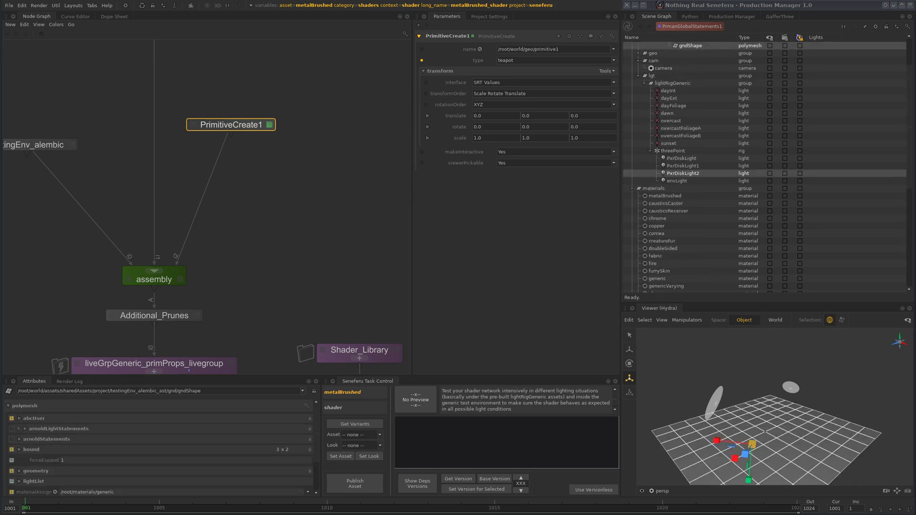
pyautogui.hotkey('ctrl', 'z')
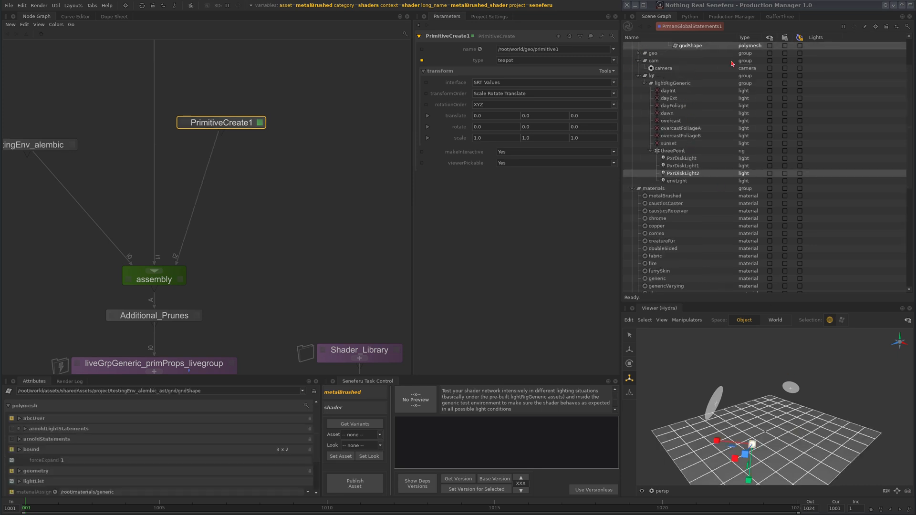
pyautogui.scroll(3, 676, 63)
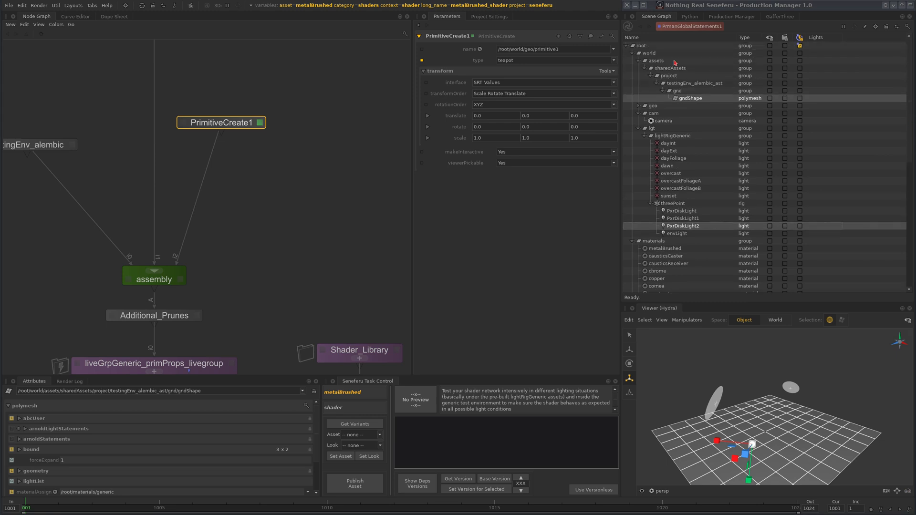
pyautogui.rightClick(660, 47)
pyautogui.click(676, 52)
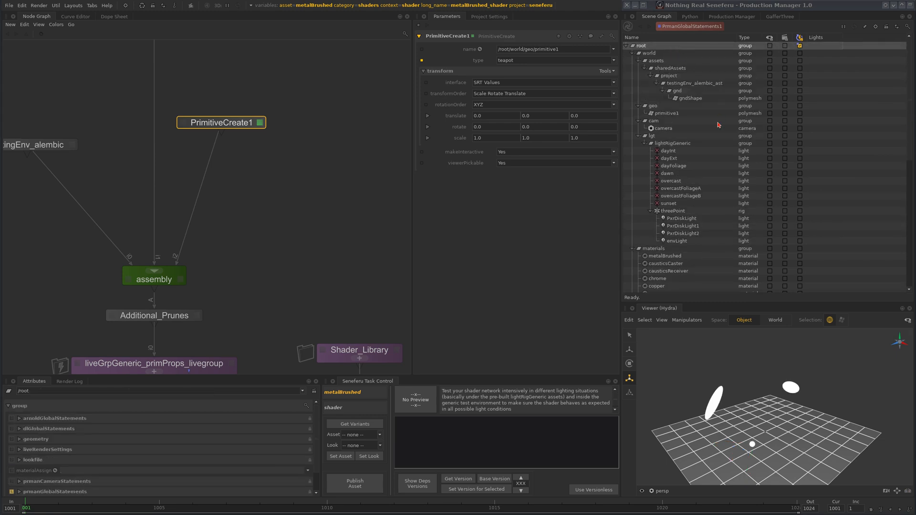
pyautogui.click(671, 113)
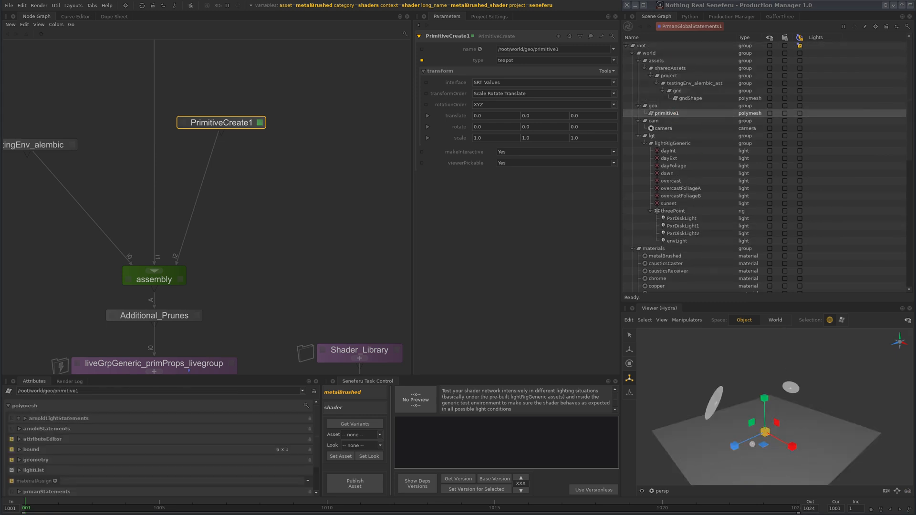
# Scale the teapot uniformly to about 71.12 in the viewer
pyautogui.moveTo(765, 432); pyautogui.dragTo(744, 411)
pyautogui.press('e')
pyautogui.press('r')
pyautogui.keyDown('alt'); pyautogui.moveTo(744, 412); pyautogui.dragTo(812, 388, button='right'); pyautogui.keyUp('alt')
pyautogui.keyDown('alt'); pyautogui.moveTo(802, 458); pyautogui.dragTo(787, 410, button='middle'); pyautogui.keyUp('alt')
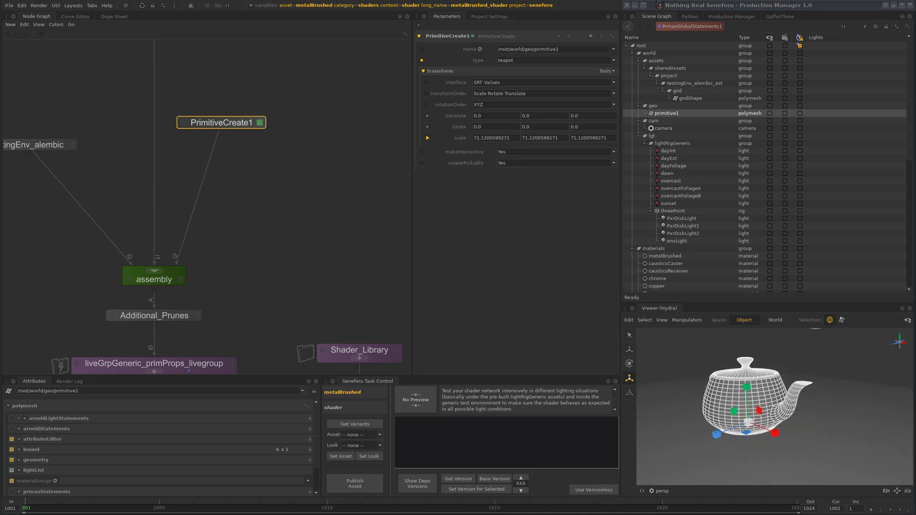
# Expand the Materials_Override group and open the MatterialAssign_Override stack's parameters
pyautogui.moveTo(268, 368); pyautogui.dragTo(299, 191, button='middle')
pyautogui.moveTo(299, 250); pyautogui.dragTo(139, 97, button='middle')
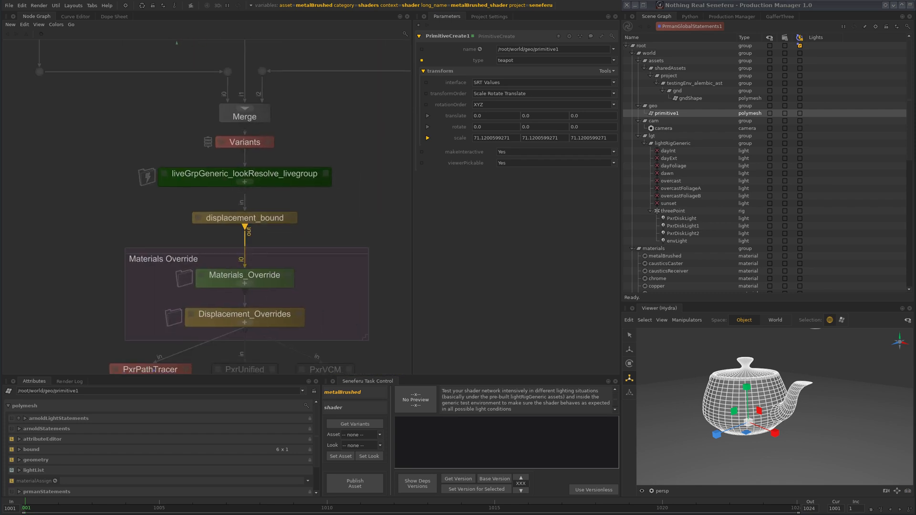
pyautogui.moveTo(280, 234); pyautogui.dragTo(246, 202, button='middle')
pyautogui.click(211, 252)
pyautogui.scroll(2, 226, 233)
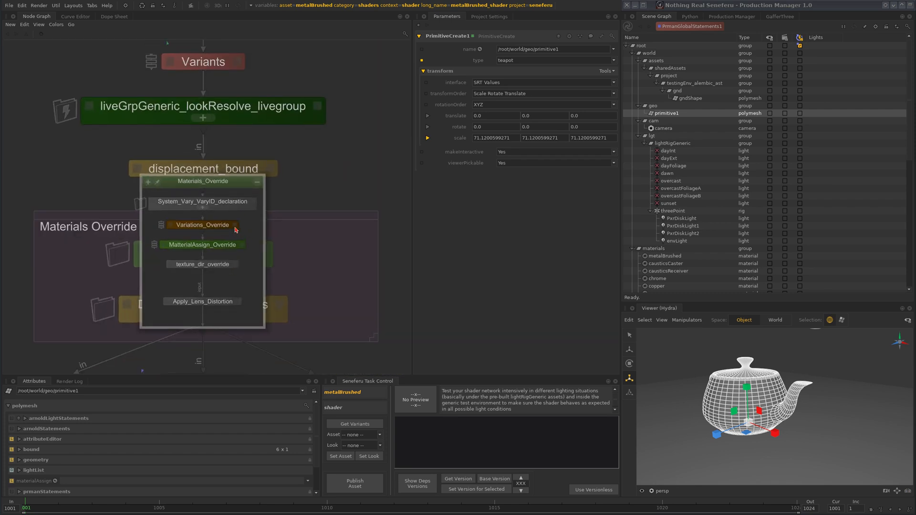
pyautogui.click(241, 246)
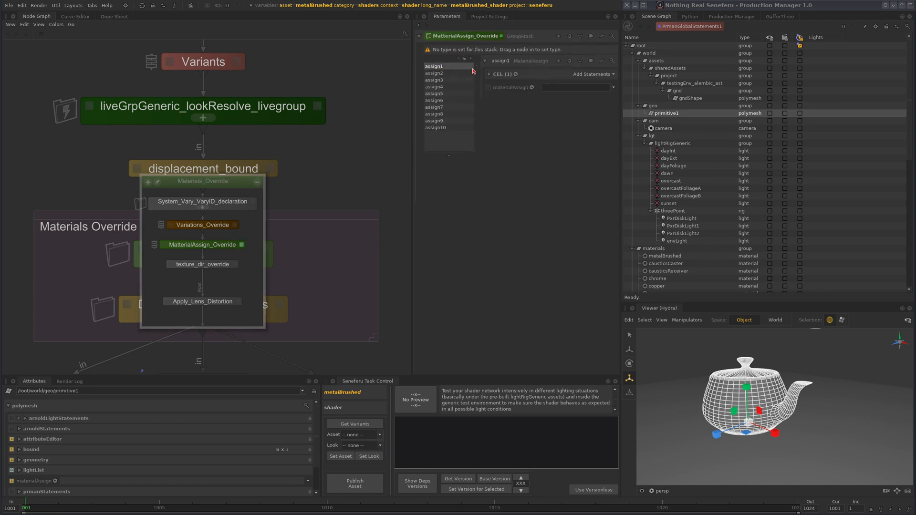
# Set assign1's CEL path to /root/world/geo/primitive1 and its materialAssign to /root/materials/metalBrushed, closing the expanded group
pyautogui.click(489, 74)
pyautogui.moveTo(664, 117); pyautogui.dragTo(606, 103)
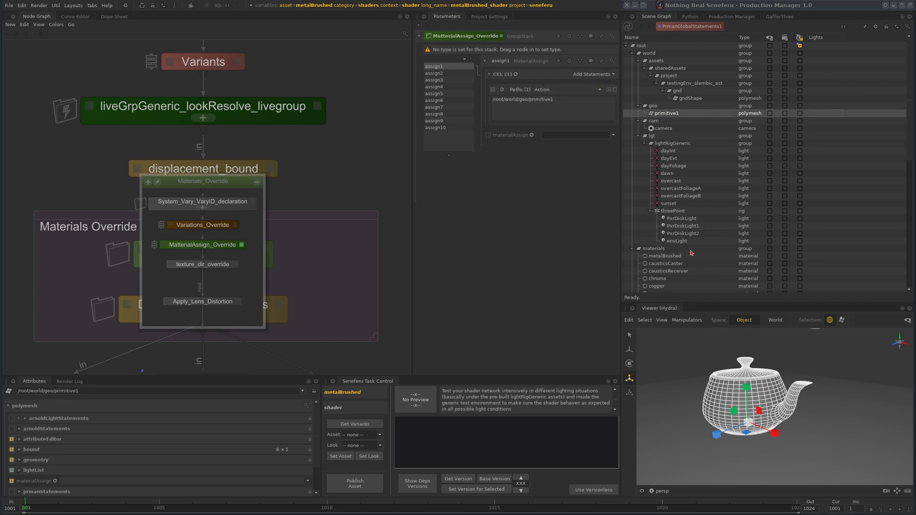
pyautogui.moveTo(661, 258); pyautogui.dragTo(563, 136)
pyautogui.moveTo(313, 128); pyautogui.dragTo(311, 217, button='middle')
pyautogui.scroll(-1, 310, 217)
pyautogui.click(264, 271)
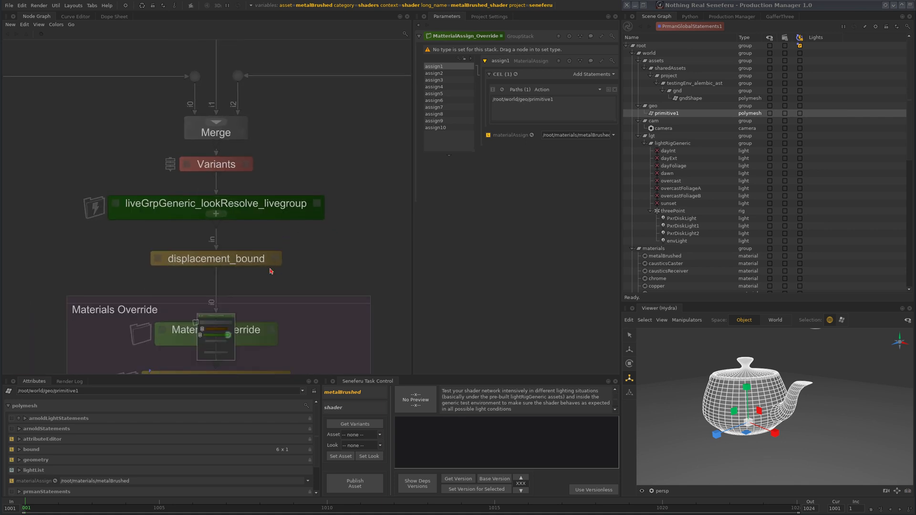
# Look through /root/world/cam/camera in the viewer and frame the teapot
pyautogui.moveTo(336, 165); pyautogui.dragTo(305, 300, button='middle')
pyautogui.scroll(-5, 311, 293)
pyautogui.moveTo(301, 202); pyautogui.dragTo(277, 314, button='middle')
pyautogui.scroll(-3, 277, 313)
pyautogui.moveTo(268, 206); pyautogui.dragTo(275, 303, button='middle')
pyautogui.keyDown('alt'); pyautogui.moveTo(788, 439); pyautogui.dragTo(817, 460); pyautogui.keyUp('alt')
pyautogui.keyDown('alt'); pyautogui.moveTo(817, 459); pyautogui.dragTo(768, 431, button='right'); pyautogui.keyUp('alt')
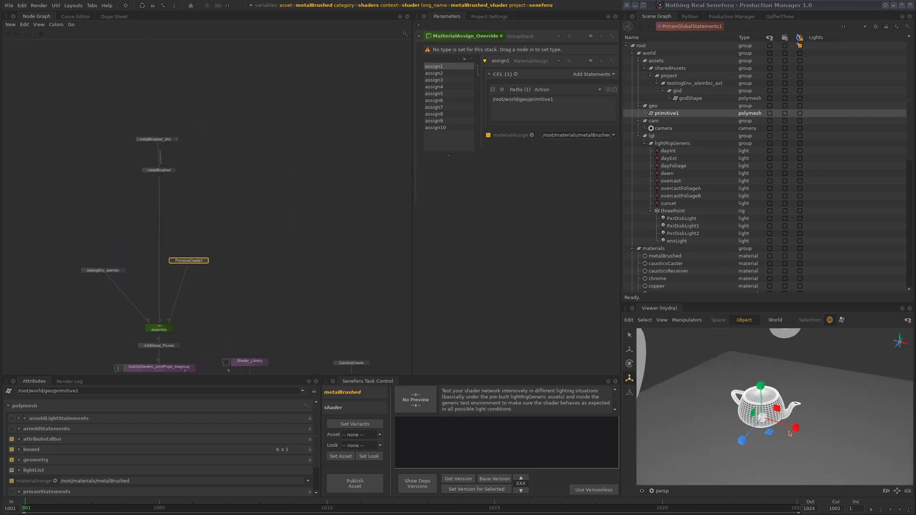
pyautogui.click(657, 491)
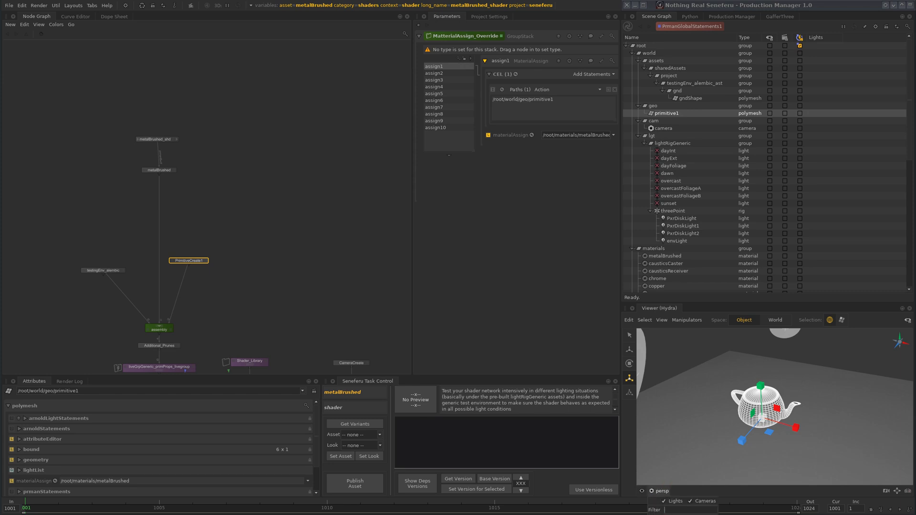
pyautogui.click(673, 514)
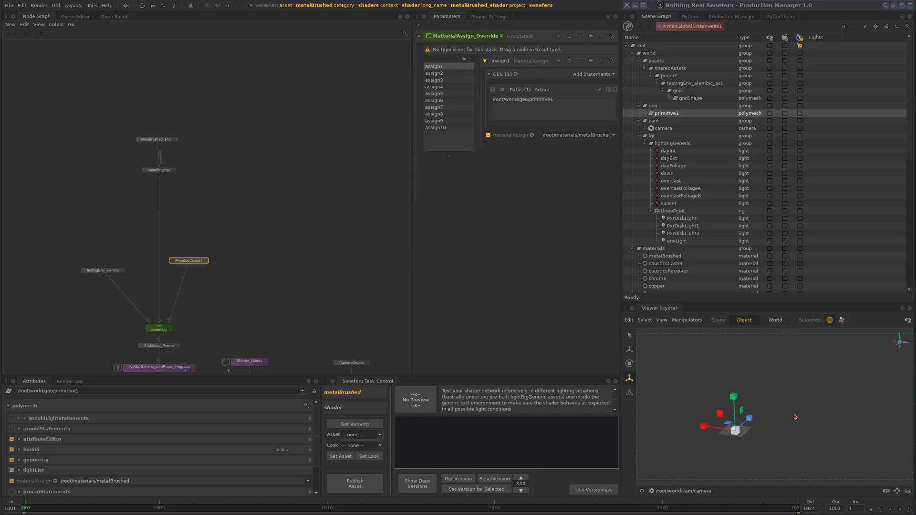
pyautogui.press('f')
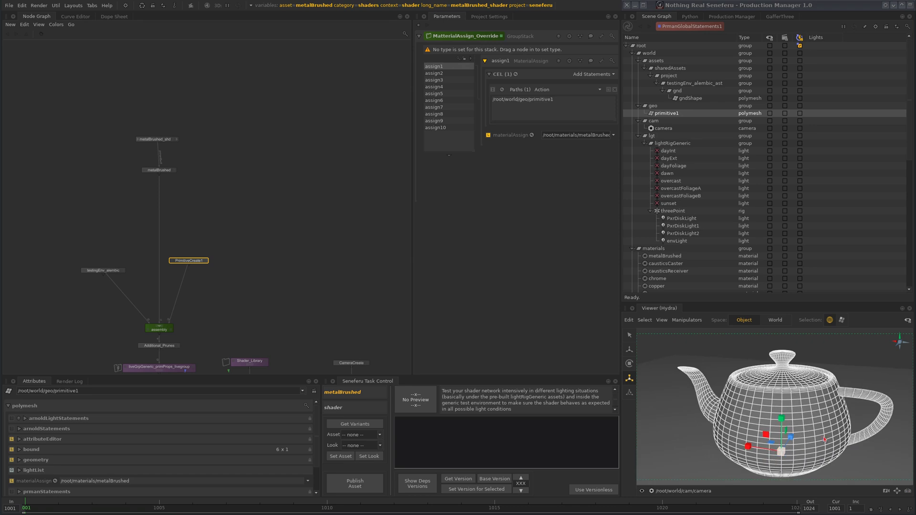
# Pull the camera view back and orbit it for a wider framing of the teapot, and clear the teapot selection
pyautogui.keyDown('alt'); pyautogui.moveTo(779, 458); pyautogui.dragTo(761, 436, button='right'); pyautogui.keyUp('alt')
pyautogui.keyDown('alt'); pyautogui.moveTo(761, 436); pyautogui.dragTo(833, 406); pyautogui.keyUp('alt')
pyautogui.click(847, 379)
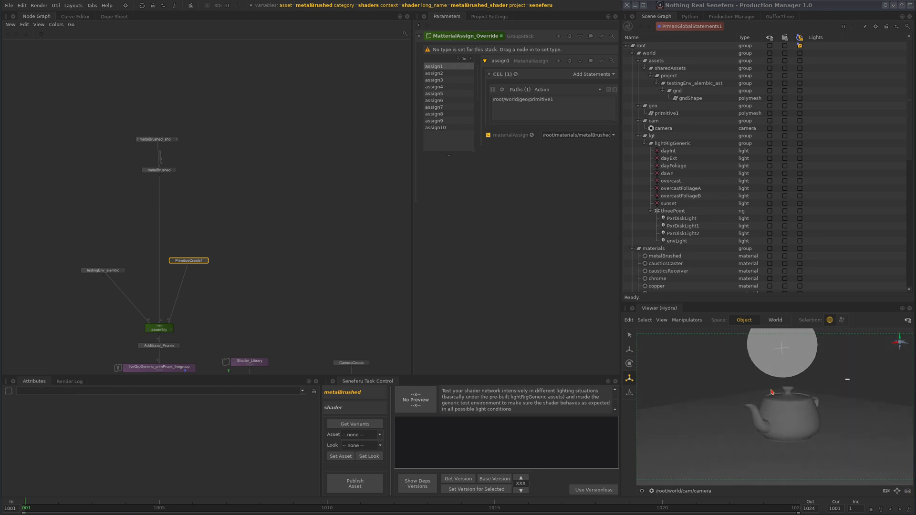
# Add a PrmanShadingNode to the node graph, place it above metalBrushed_shd and open its parameters
pyautogui.moveTo(189, 155); pyautogui.dragTo(239, 174, button='middle')
pyautogui.click(215, 161)
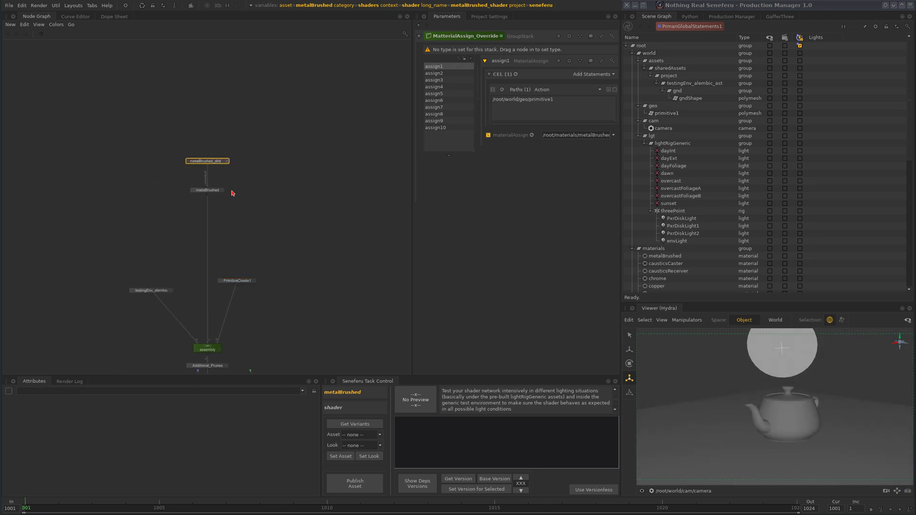
pyautogui.press('f')
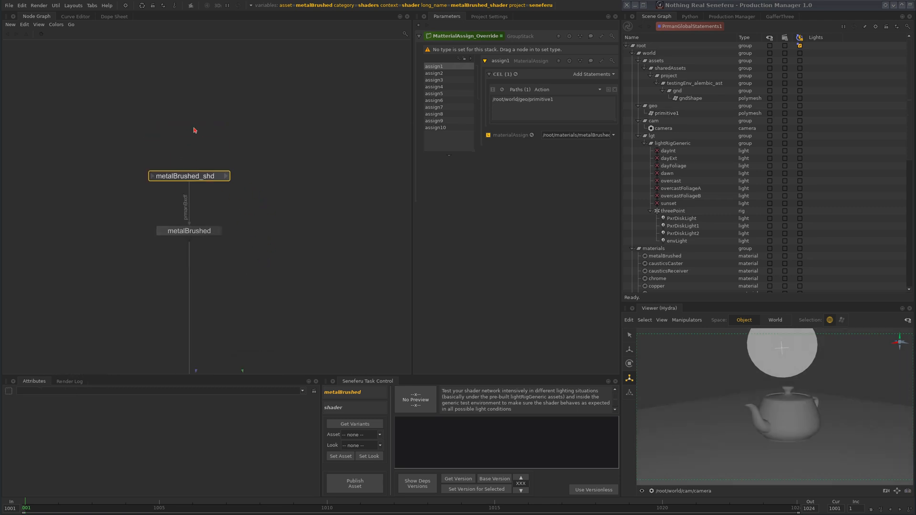
pyautogui.press('Tab')
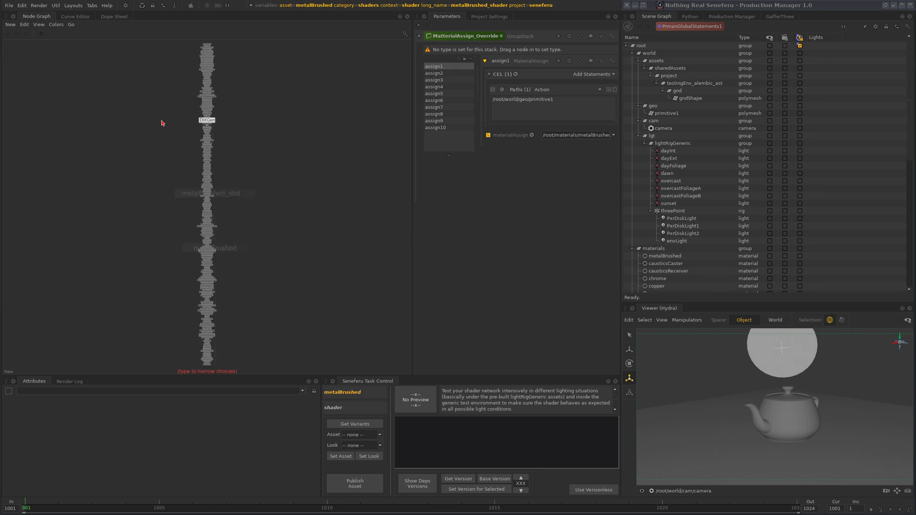
pyautogui.write('prmansh')
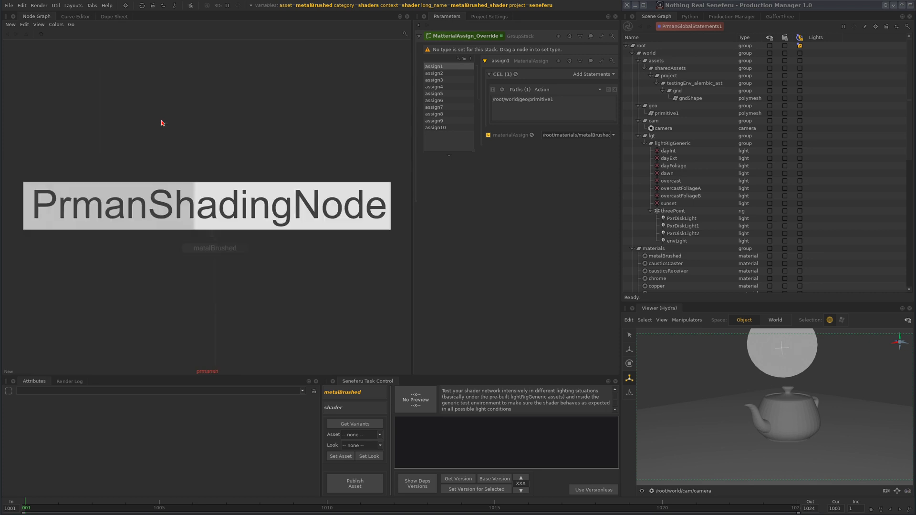
pyautogui.press('Return')
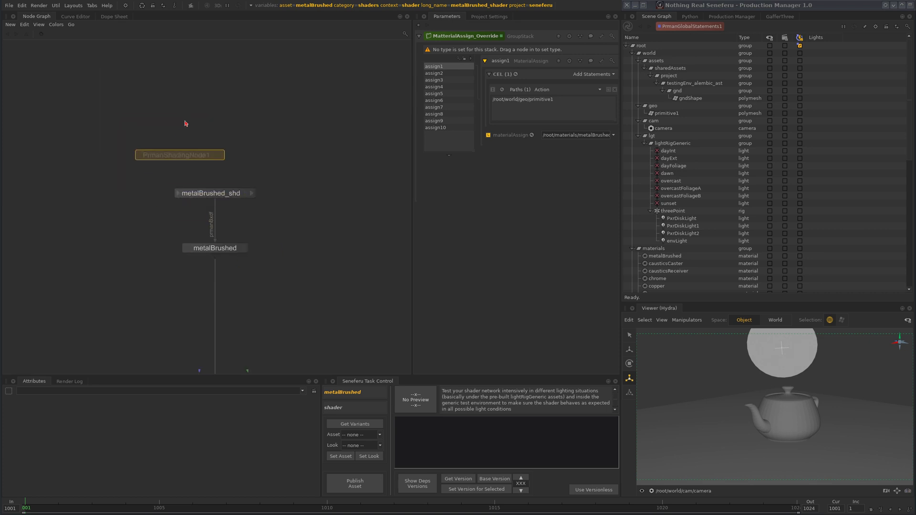
pyautogui.click(223, 124)
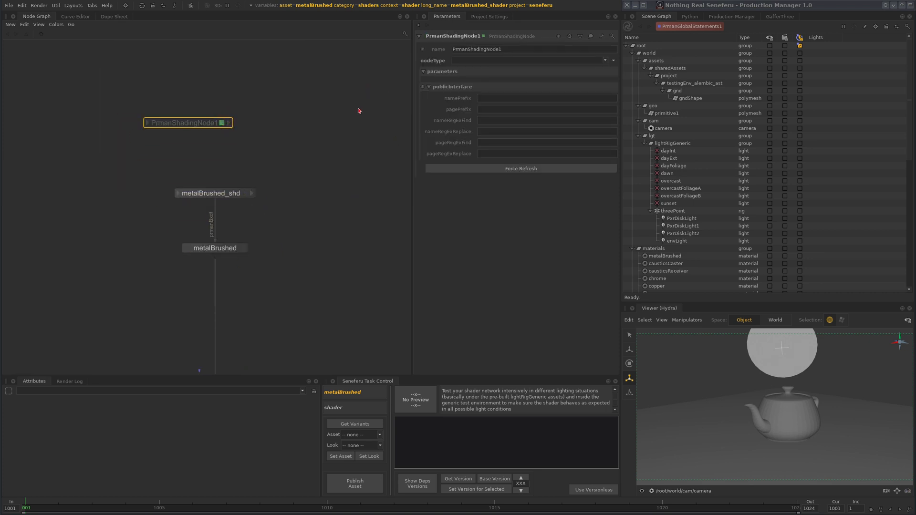
pyautogui.moveTo(206, 126); pyautogui.dragTo(223, 114)
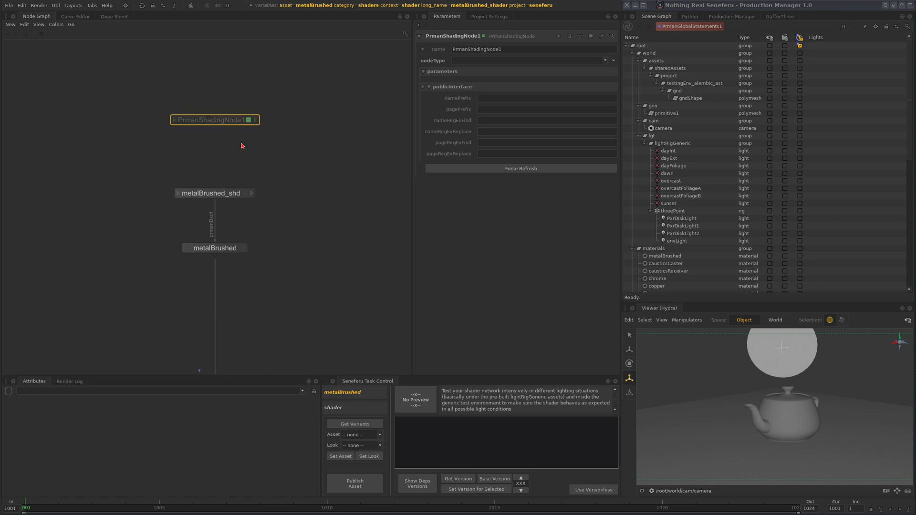
pyautogui.moveTo(242, 184); pyautogui.dragTo(244, 164, button='middle')
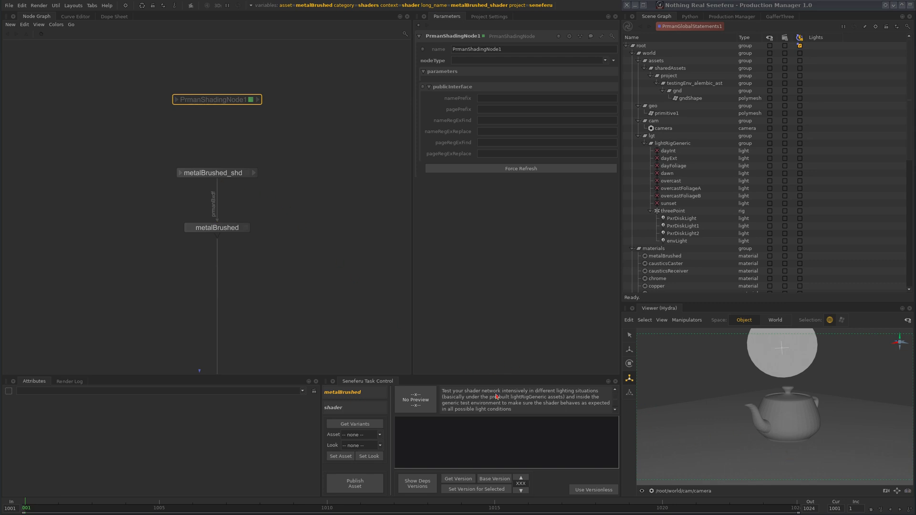
# Select gndShape in the viewer and examine its attributes, including the expanded userProperties group
pyautogui.click(777, 428)
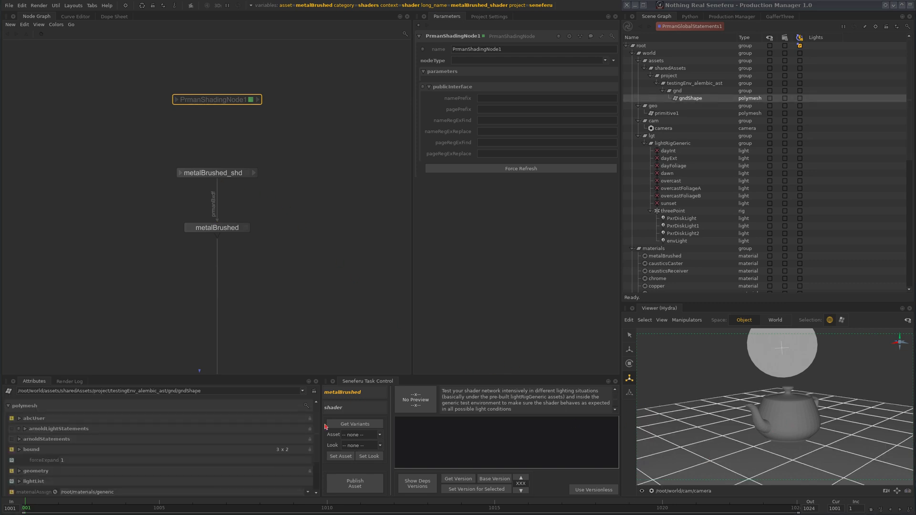
pyautogui.scroll(-2, 315, 468)
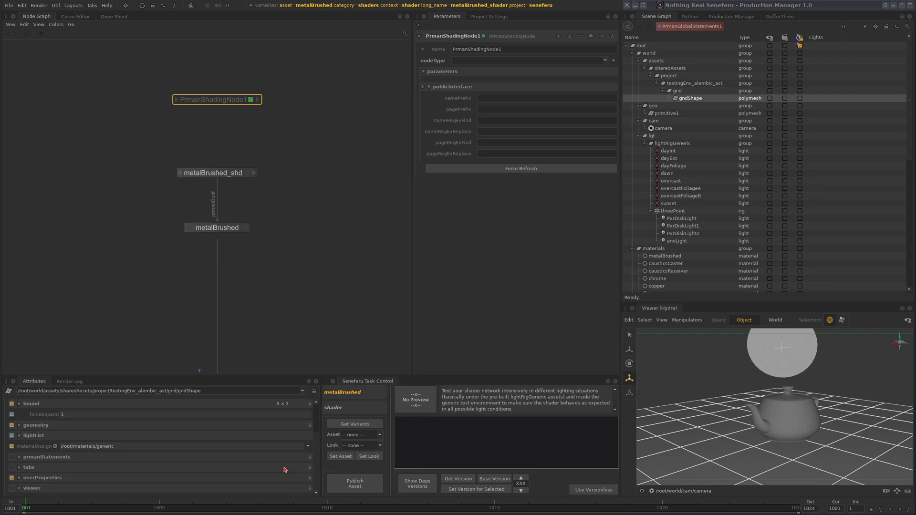
pyautogui.moveTo(312, 457); pyautogui.dragTo(212, 500)
pyautogui.click(18, 478)
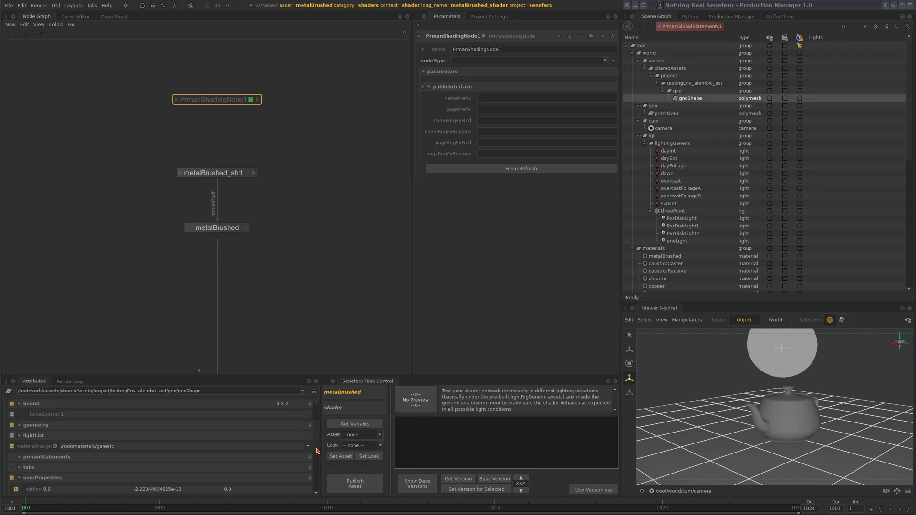
pyautogui.scroll(-2, 317, 452)
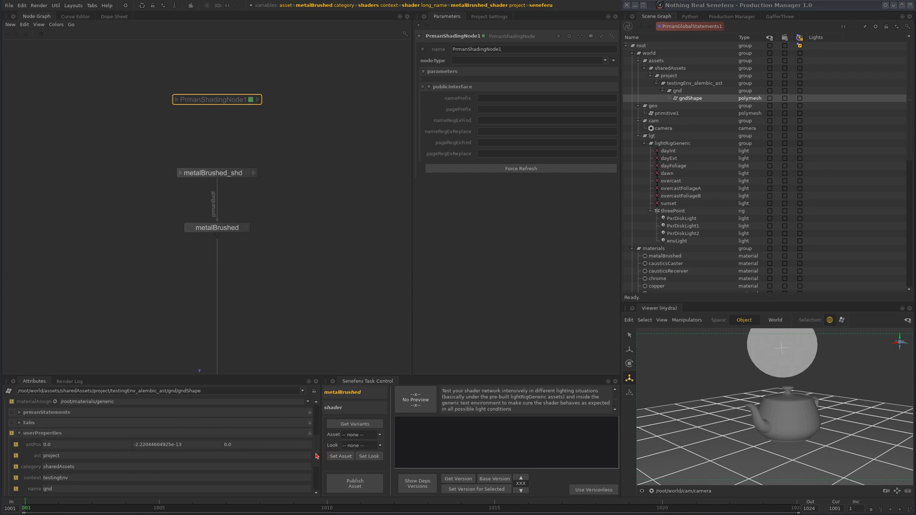
pyautogui.scroll(-3, 316, 457)
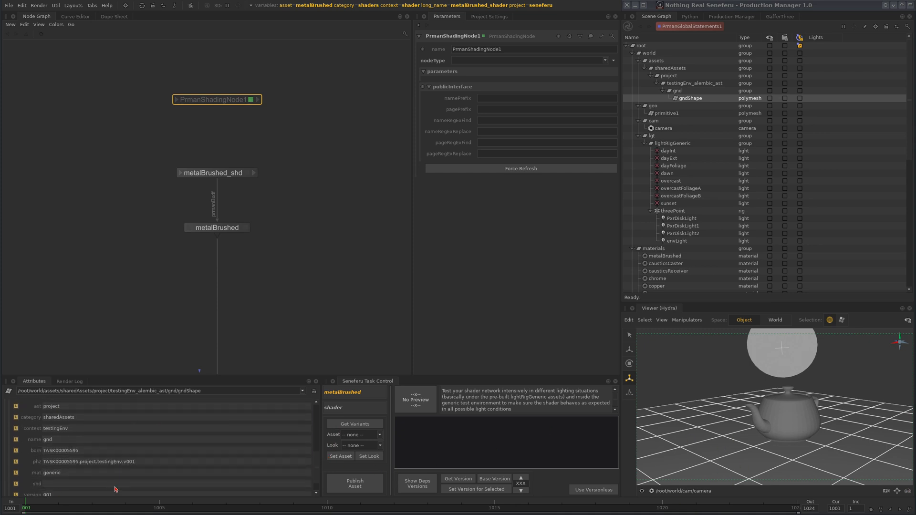
pyautogui.scroll(-2, 319, 465)
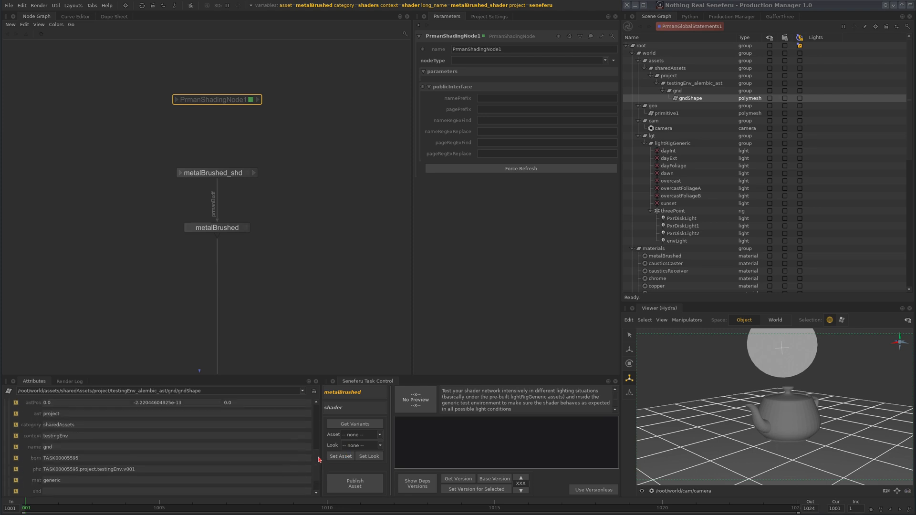
pyautogui.scroll(10, 317, 453)
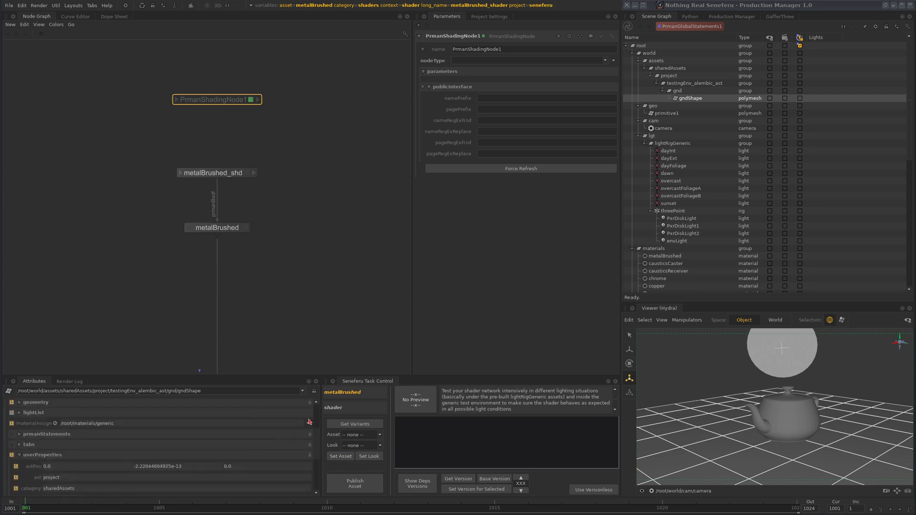
# Open the parameters of metalBrushed_shd and widen the parameters area
pyautogui.click(301, 133)
pyautogui.moveTo(295, 142); pyautogui.dragTo(280, 217, button='middle')
pyautogui.click(240, 166)
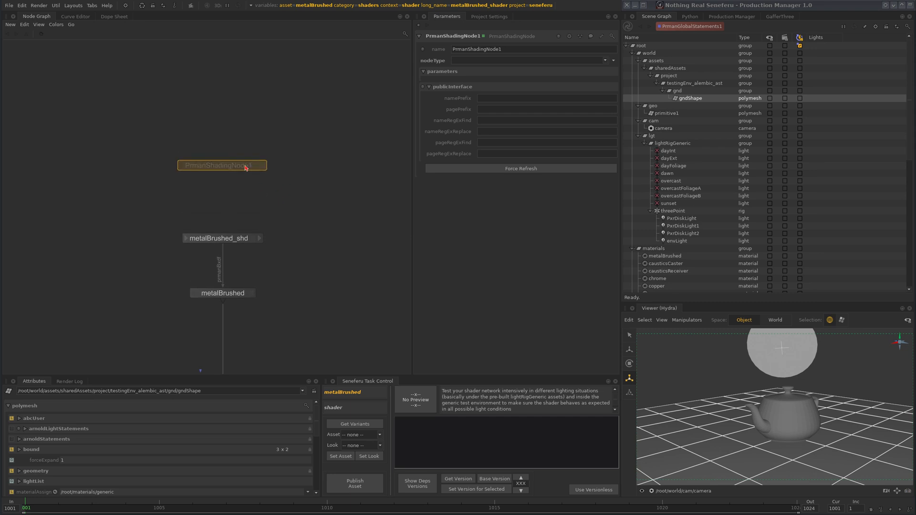
pyautogui.click(315, 249)
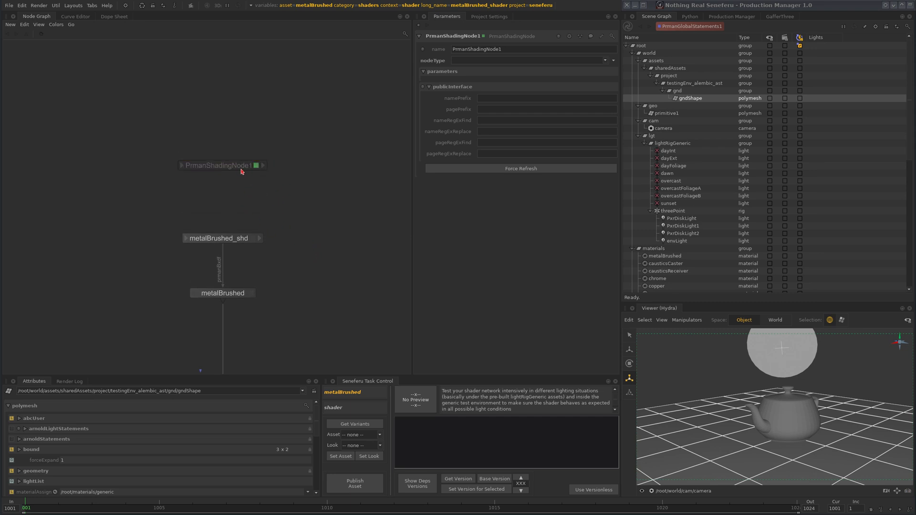
pyautogui.click(242, 172)
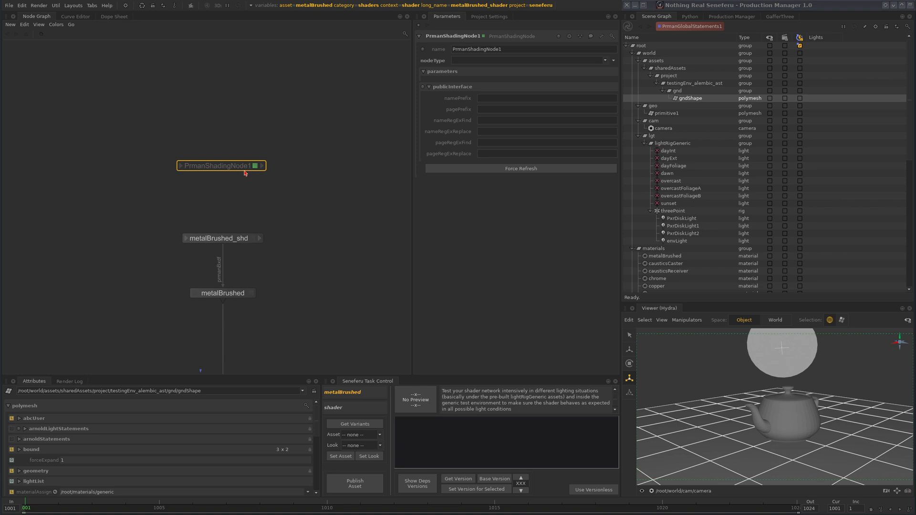
pyautogui.click(253, 240)
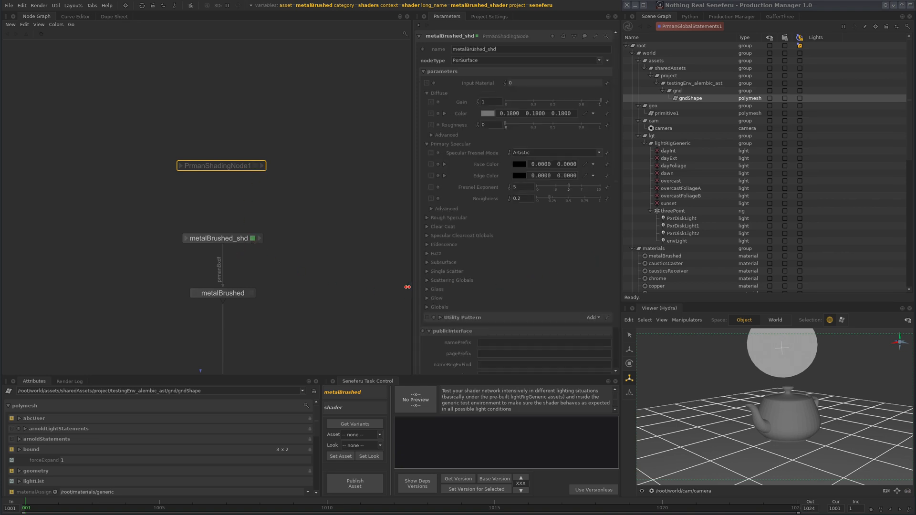
pyautogui.moveTo(407, 287); pyautogui.dragTo(395, 287)
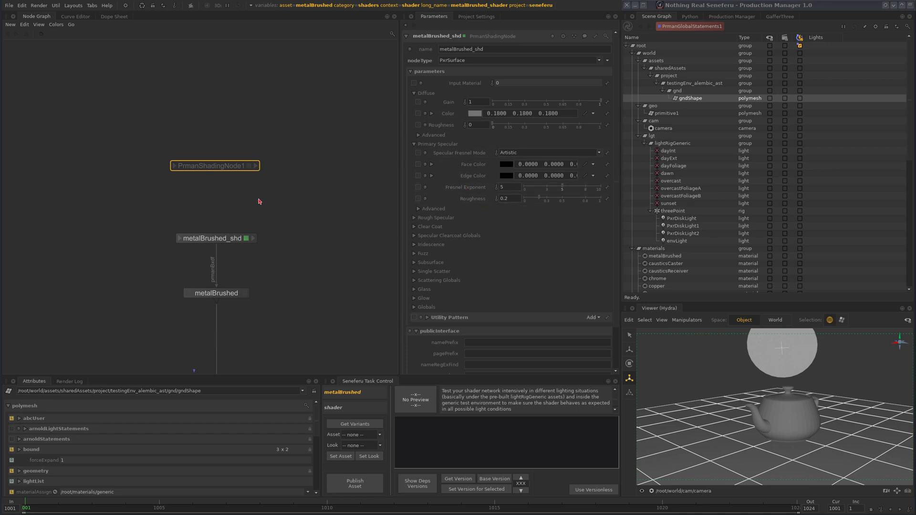
# Move the new shading node slightly closer to metalBrushed_shd and open its parameters
pyautogui.moveTo(234, 167); pyautogui.dragTo(233, 176)
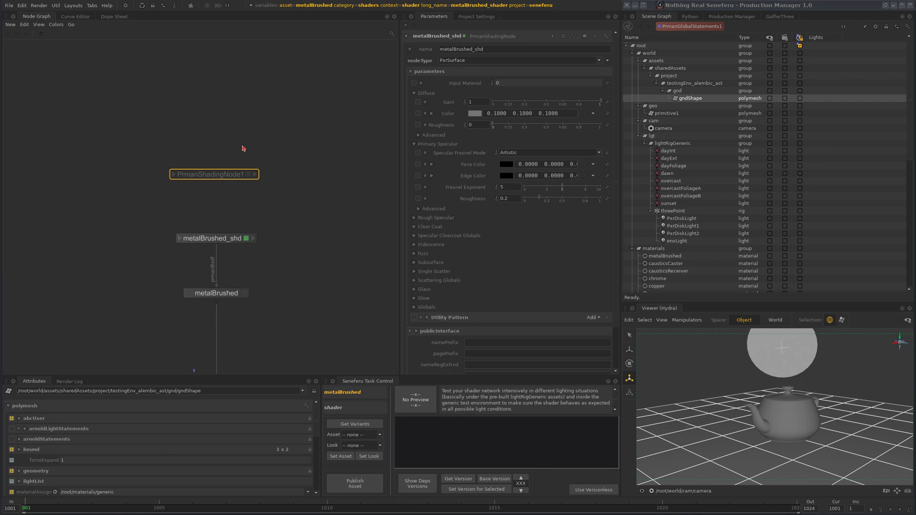
pyautogui.scroll(2, 276, 170)
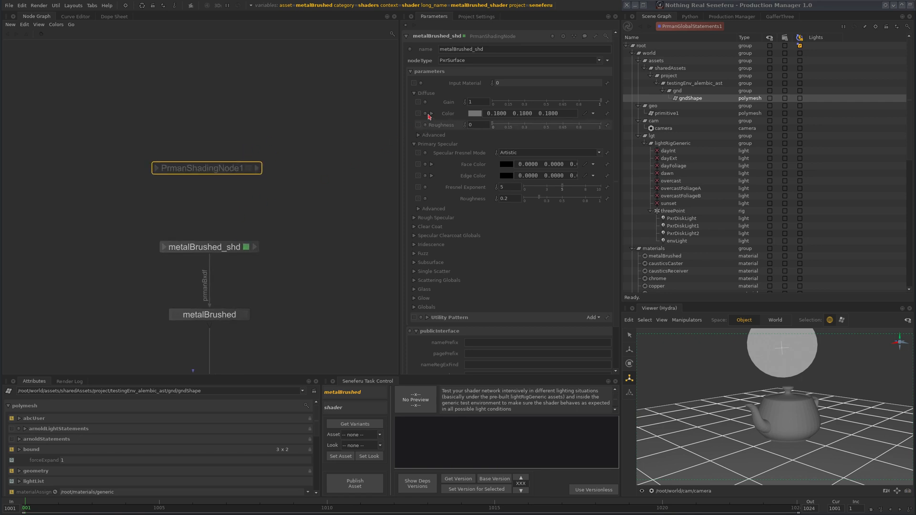
pyautogui.click(257, 169)
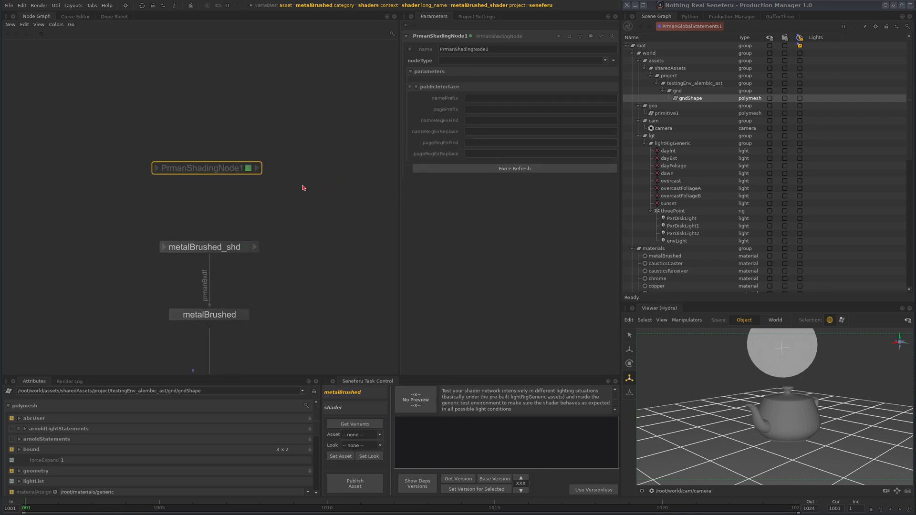
# Connect the new shading node's output to the Diffuse > Color input of metalBrushed_shd and align it above that node
pyautogui.click(256, 168)
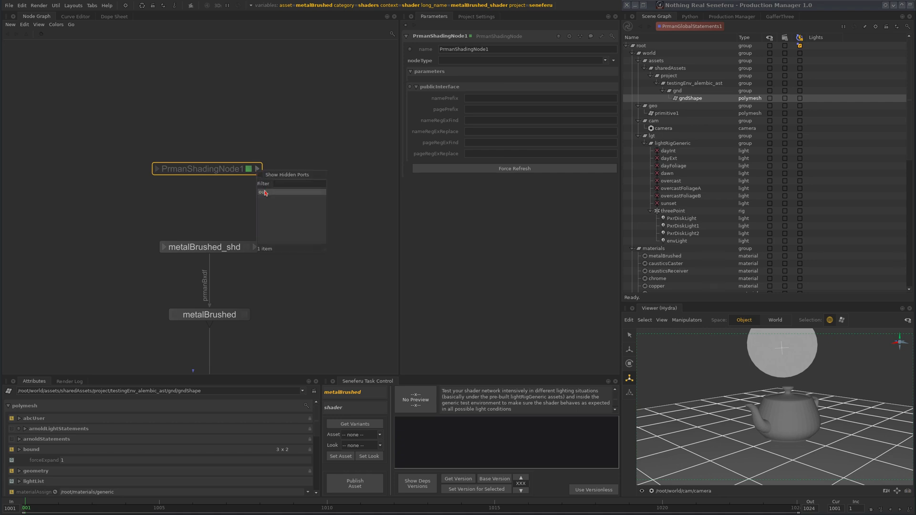
pyautogui.click(265, 192)
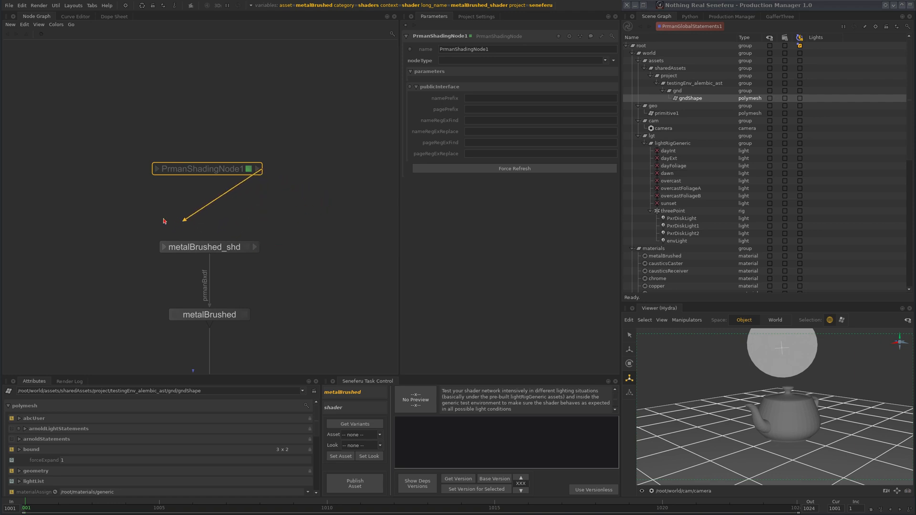
pyautogui.click(162, 250)
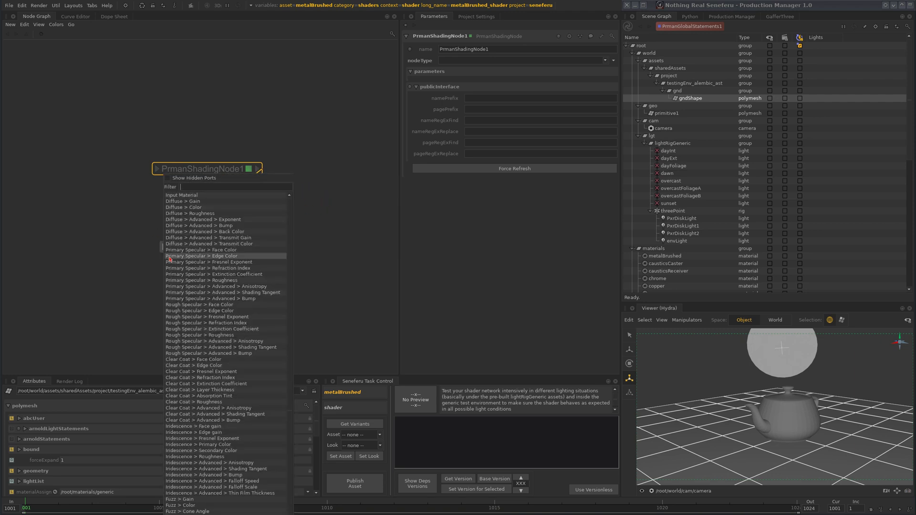
pyautogui.click(202, 209)
pyautogui.moveTo(240, 174); pyautogui.dragTo(243, 179)
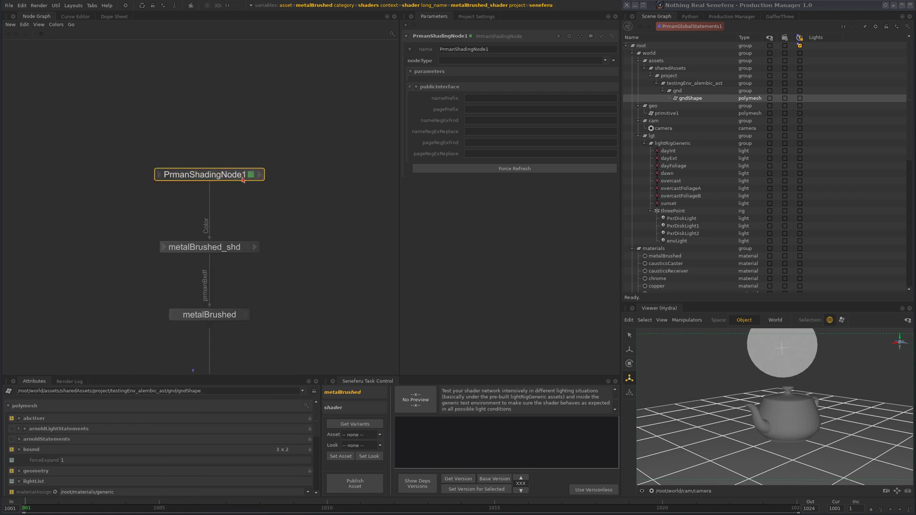
# Rename the new shading node as diff_metalBrushed_tex
pyautogui.moveTo(261, 229); pyautogui.dragTo(268, 184, button='middle')
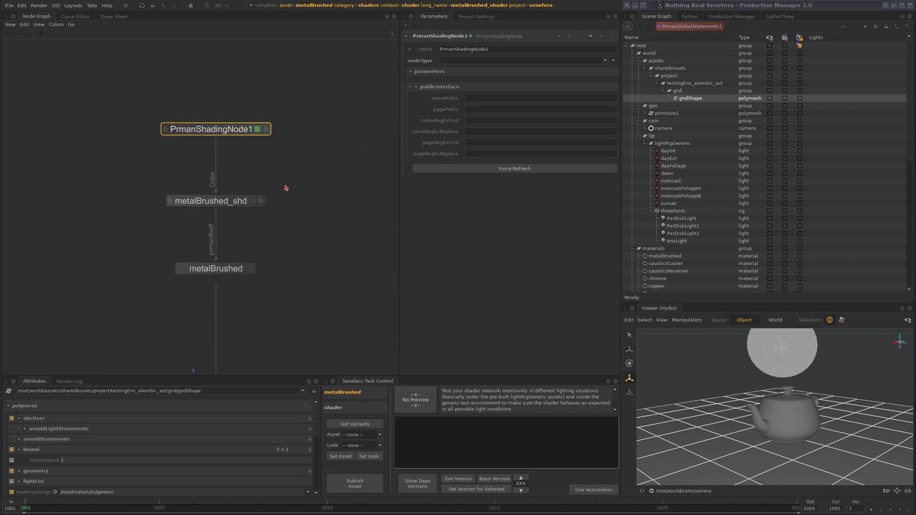
pyautogui.scroll(-2, 299, 208)
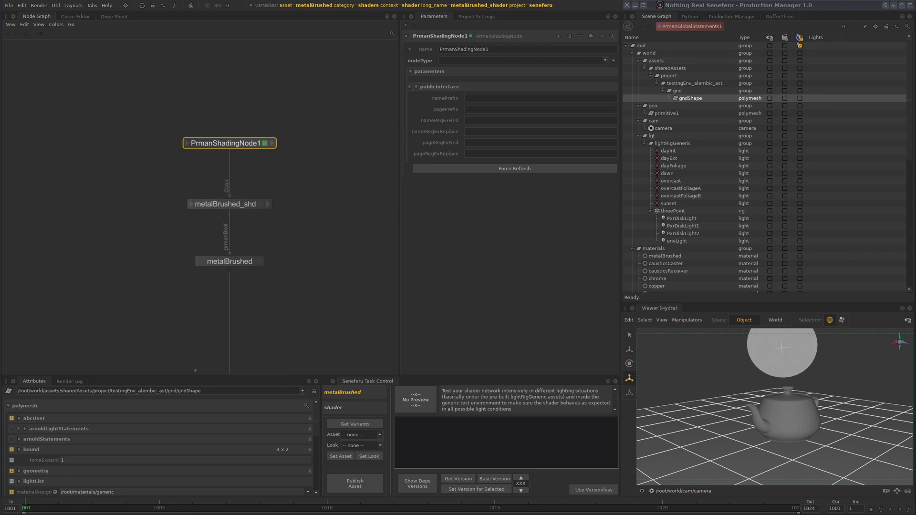
pyautogui.moveTo(276, 191); pyautogui.dragTo(266, 211, button='middle')
pyautogui.scroll(3, 274, 228)
pyautogui.moveTo(311, 266); pyautogui.dragTo(295, 219, button='middle')
pyautogui.scroll(-2, 315, 190)
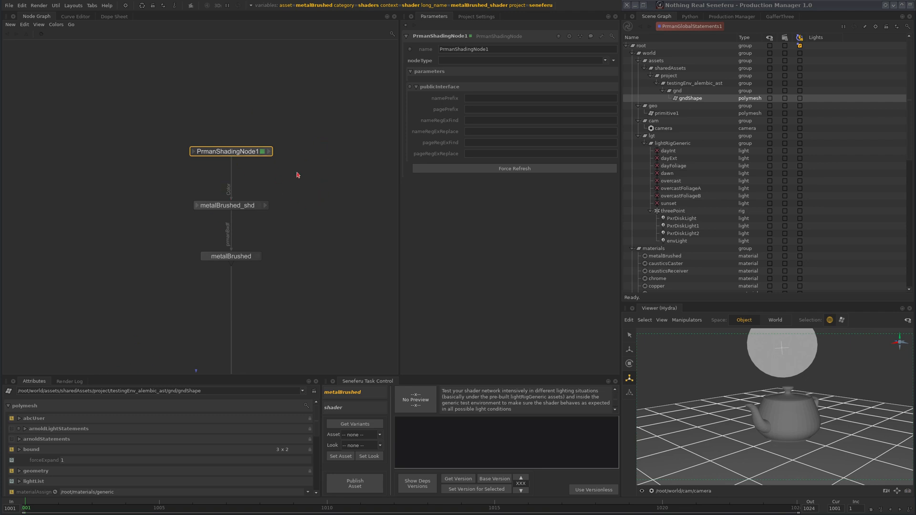
pyautogui.moveTo(494, 50); pyautogui.dragTo(413, 50)
pyautogui.write('diff_g')
pyautogui.press('BackSpace')
pyautogui.write('metalBrushed_tex')
pyautogui.press('Return')
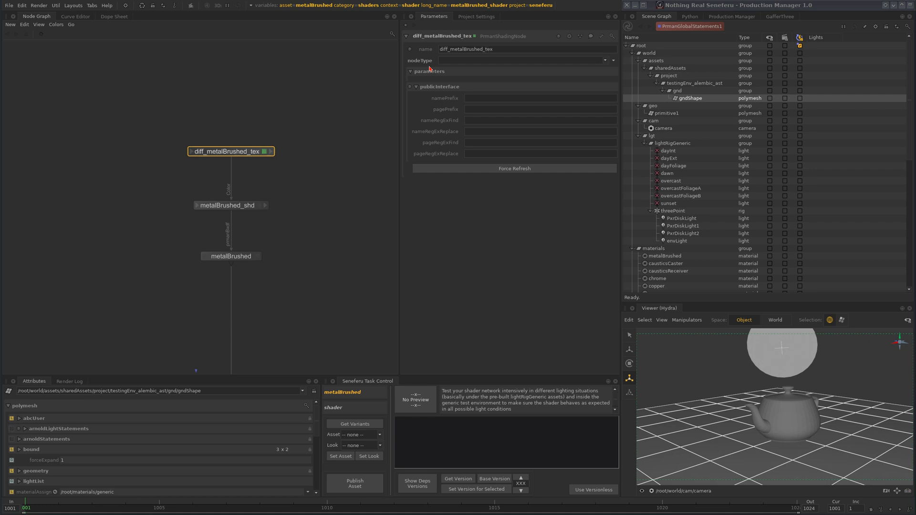
# Set the nodeType of diff_metalBrushed_tex to PxrTexture
pyautogui.click(486, 61)
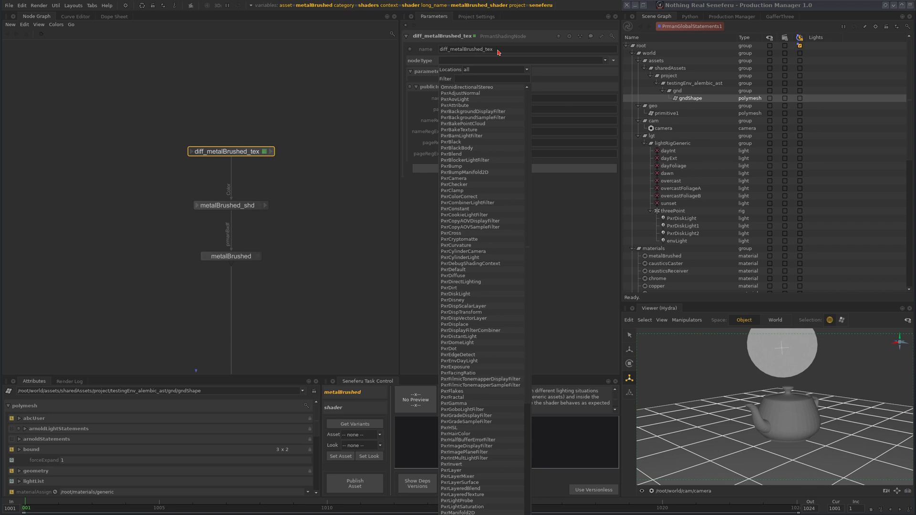
pyautogui.write('pxrte')
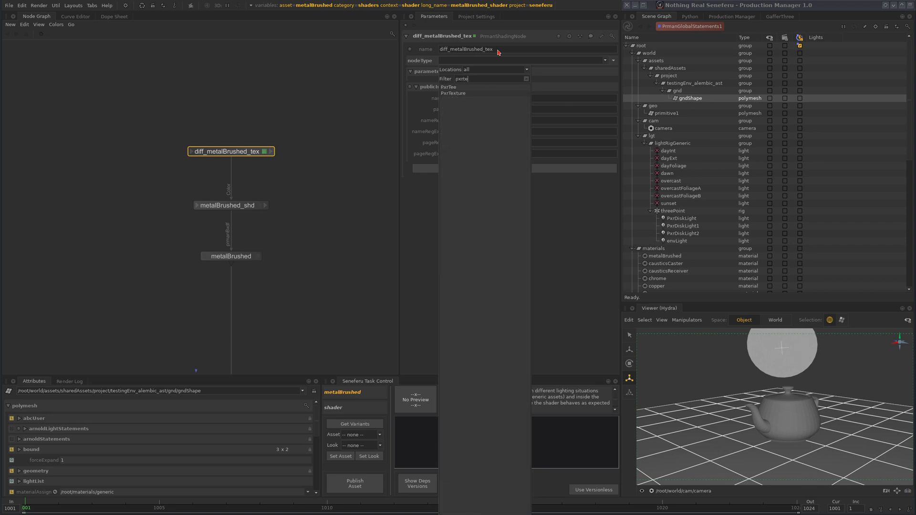
pyautogui.press('Down')
pyautogui.press('Down')
pyautogui.press('Return')
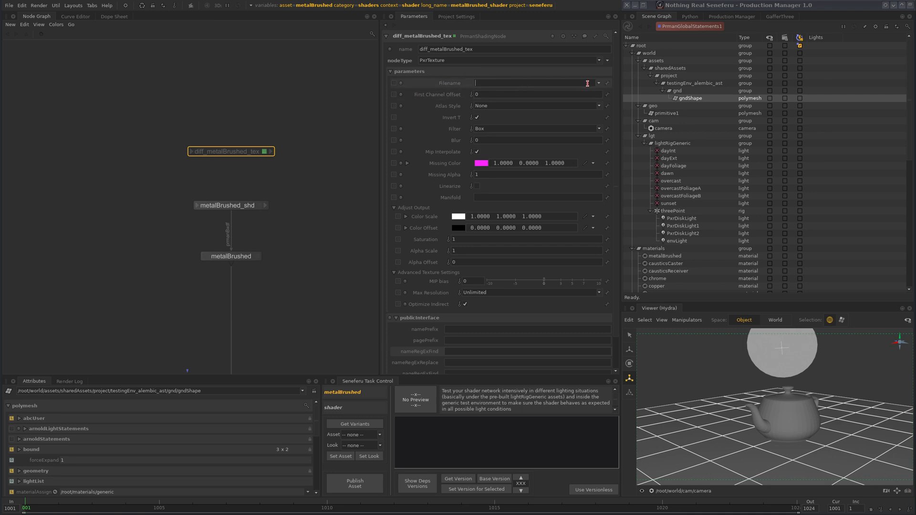
# Set the Missing Color of diff_metalBrushed_tex to a dark golden brown with RGB values 0.2723, 0.1763, 0.0147
pyautogui.click(495, 84)
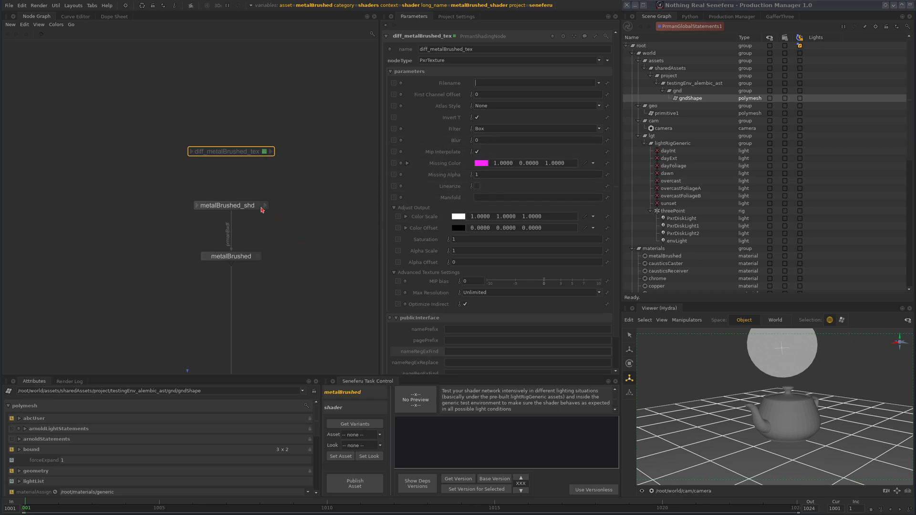
pyautogui.click(262, 210)
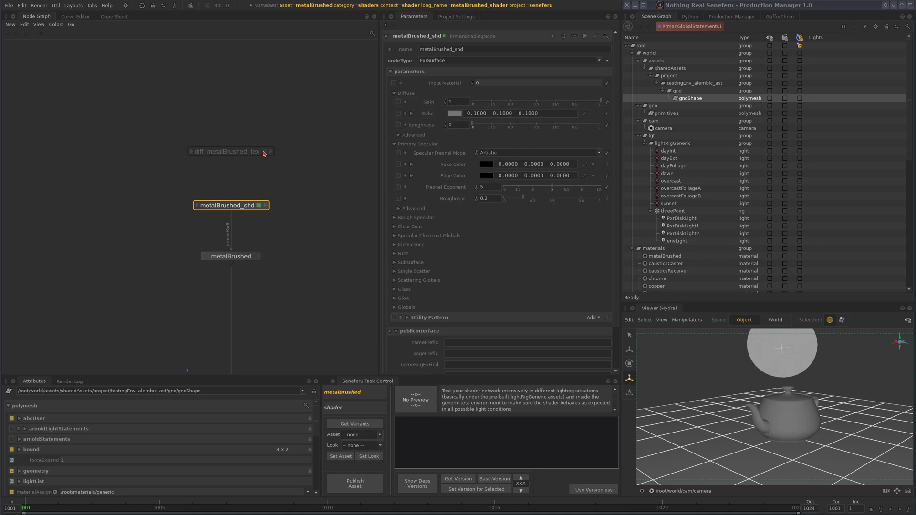
pyautogui.click(266, 152)
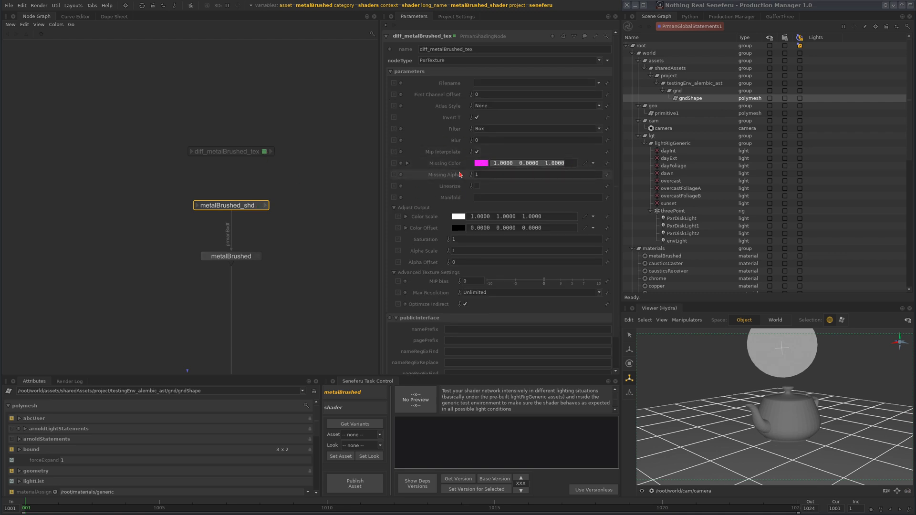
pyautogui.moveTo(460, 175)
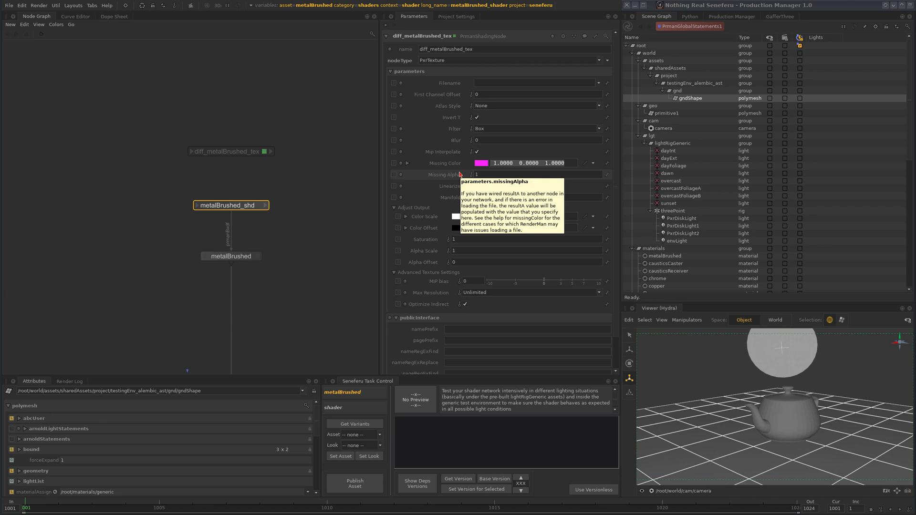
pyautogui.click(485, 165)
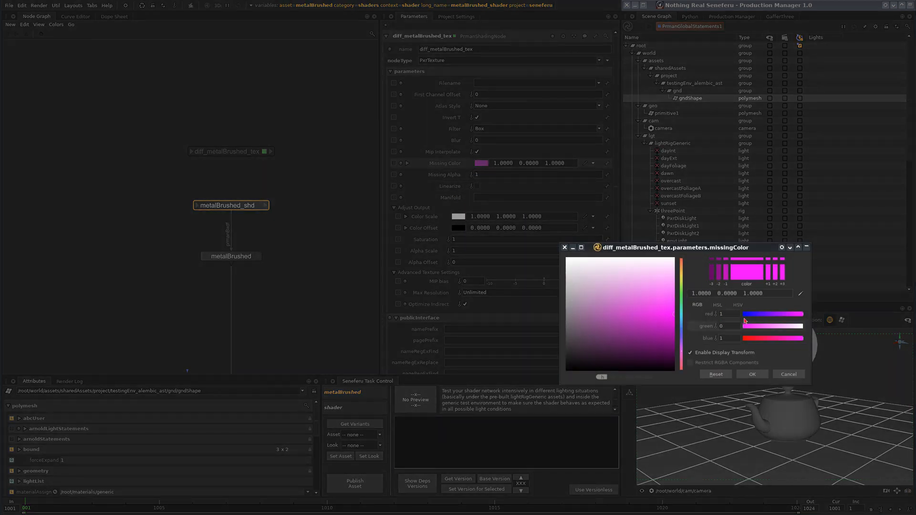
pyautogui.moveTo(682, 330); pyautogui.dragTo(611, 327)
pyautogui.moveTo(754, 339); pyautogui.dragTo(748, 340)
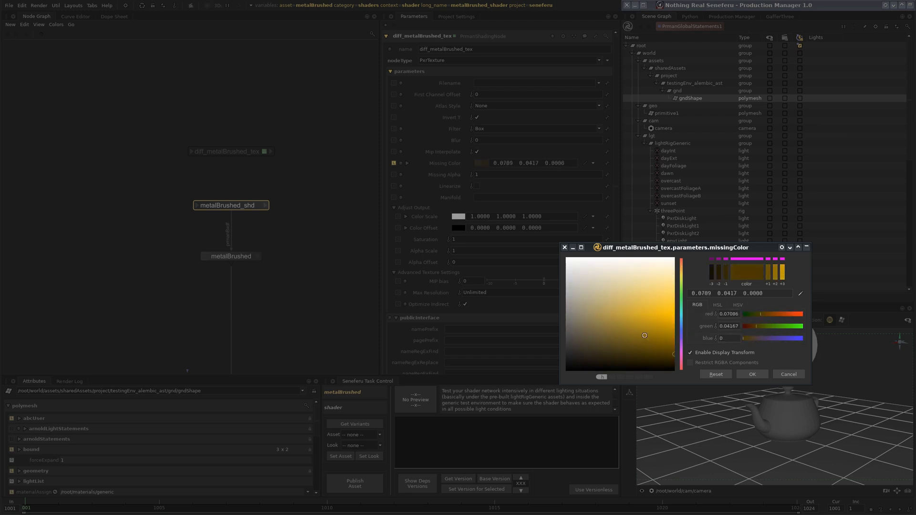
pyautogui.moveTo(644, 325); pyautogui.dragTo(635, 333)
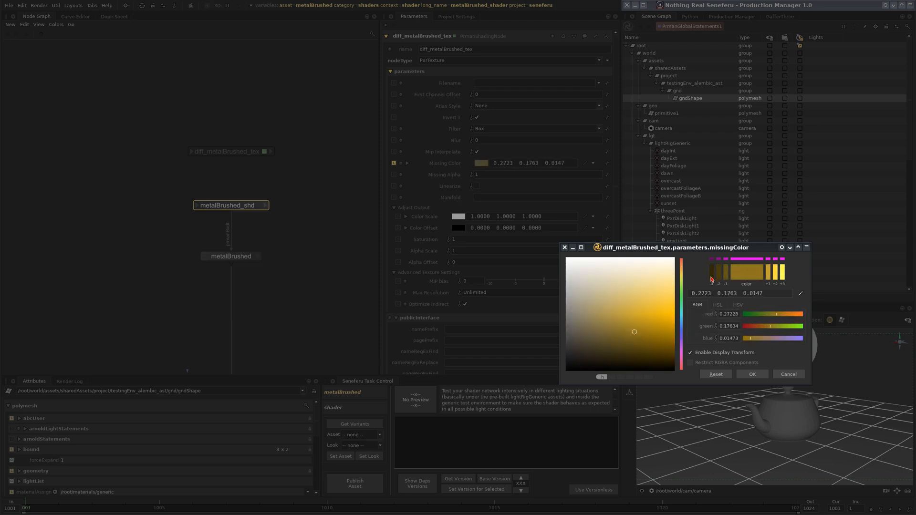
pyautogui.click(750, 375)
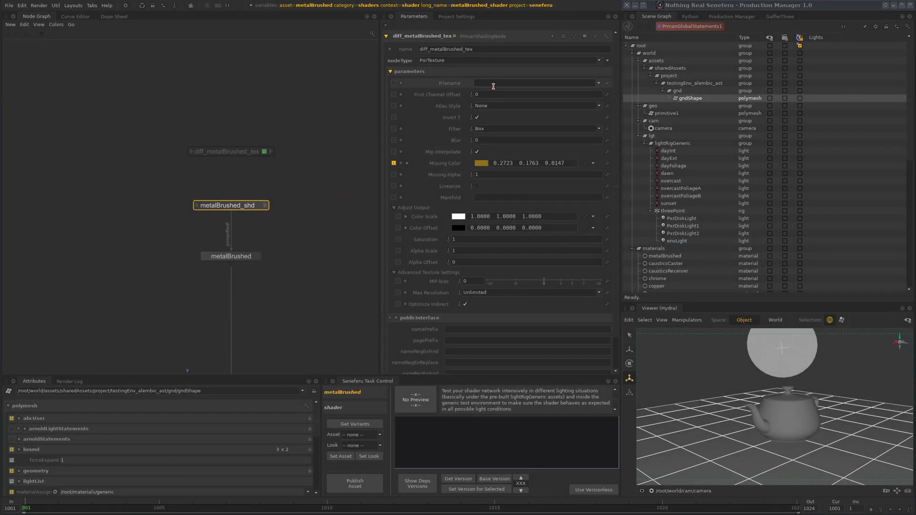
# Set the Filename of diff_metalBrushed_tex to {attr:userProperties.tex_dir}/{attr:userProperties.name}_diff._MAPID_.tex and widen the parameters area to show the whole path
pyautogui.middleClick(492, 84)
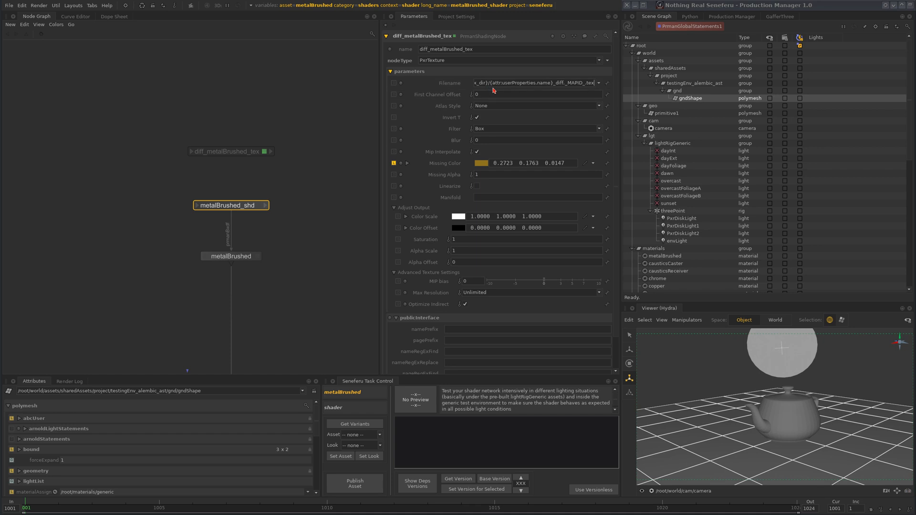
pyautogui.moveTo(380, 162); pyautogui.dragTo(290, 162)
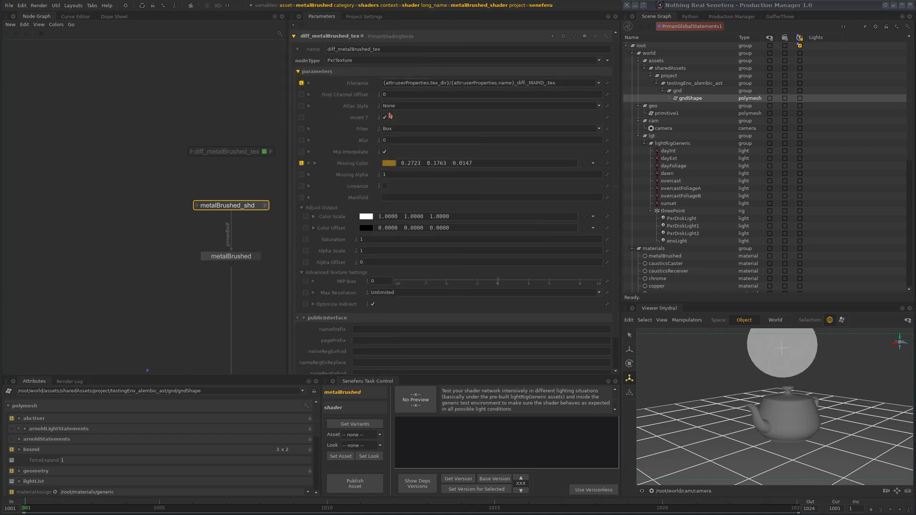
# Examine the directory attribute, name attribute and _diff suffix in the Filename expression of diff_metalBrushed_tex
pyautogui.moveTo(450, 83); pyautogui.dragTo(374, 82)
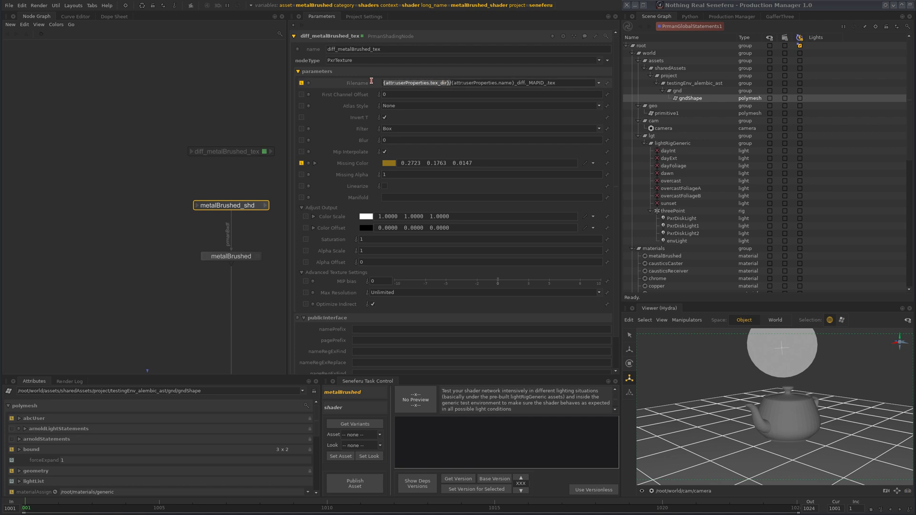
pyautogui.moveTo(452, 83); pyautogui.dragTo(515, 83)
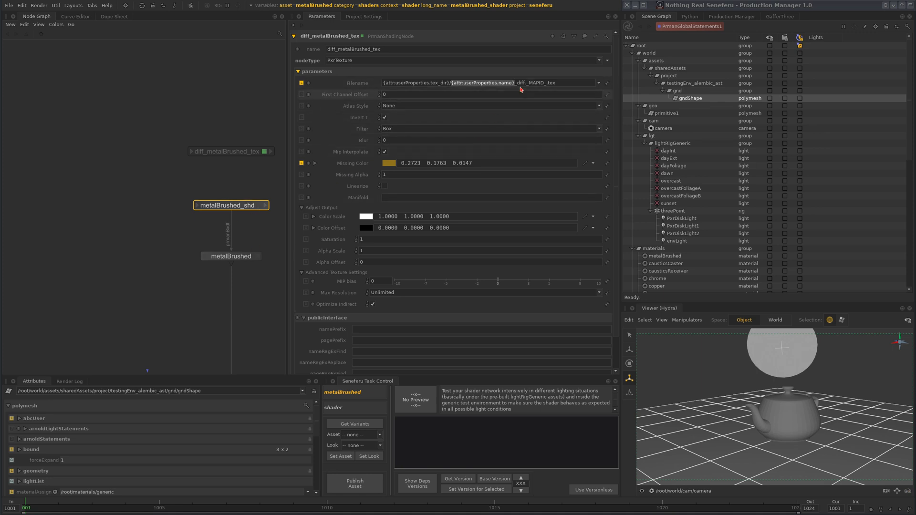
pyautogui.click(519, 82)
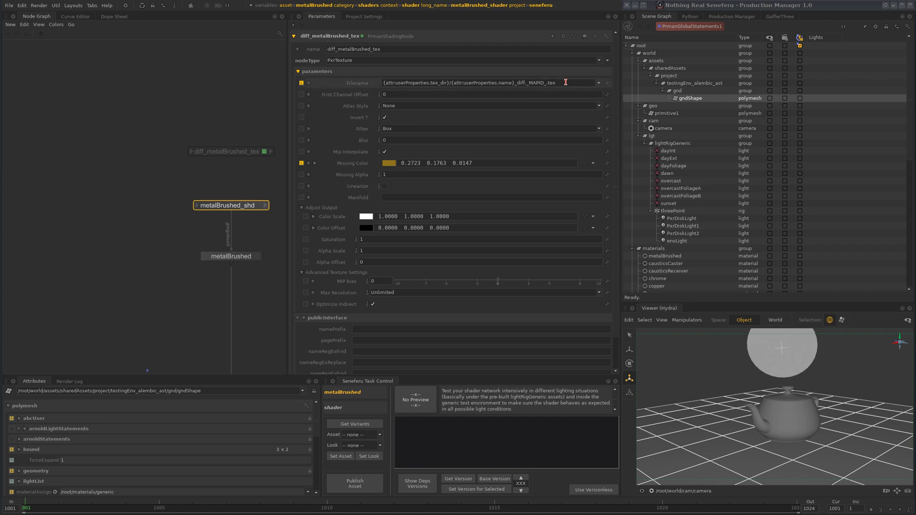
pyautogui.moveTo(566, 82); pyautogui.dragTo(361, 86)
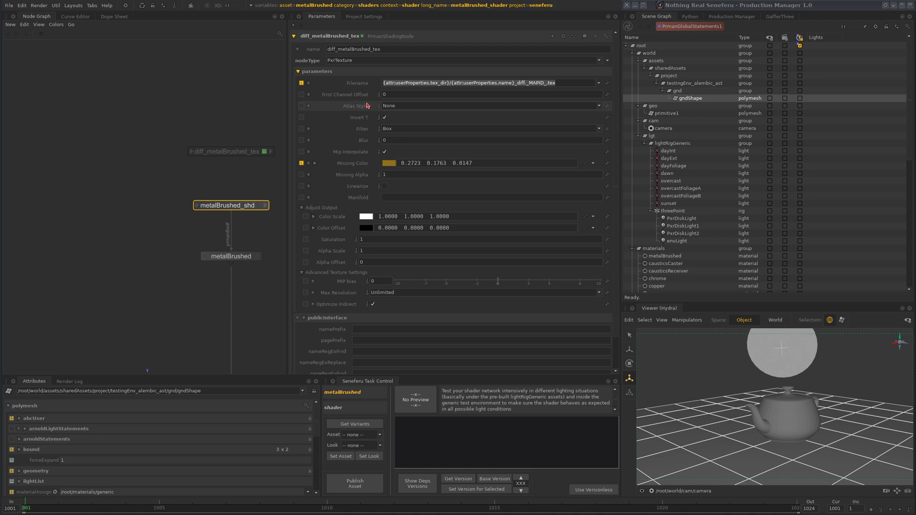
pyautogui.click(521, 83)
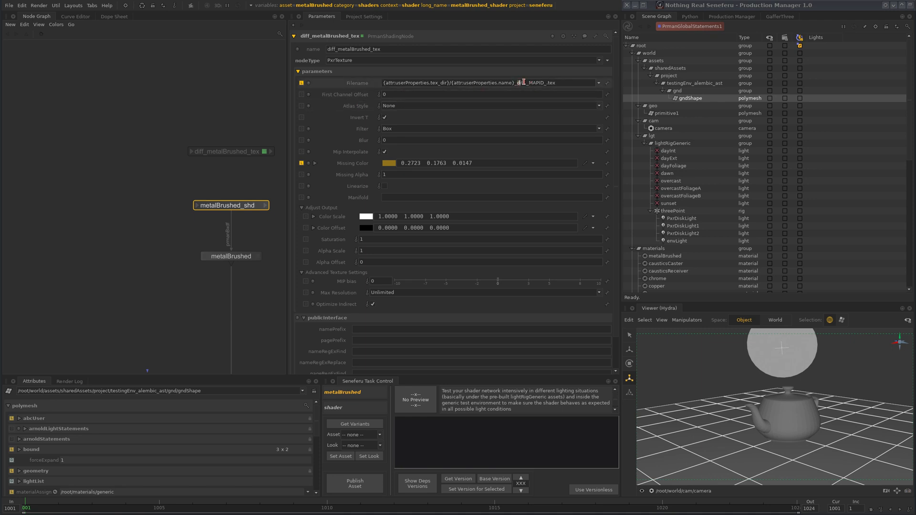
pyautogui.doubleClick(523, 83)
pyautogui.moveTo(564, 83); pyautogui.dragTo(356, 90)
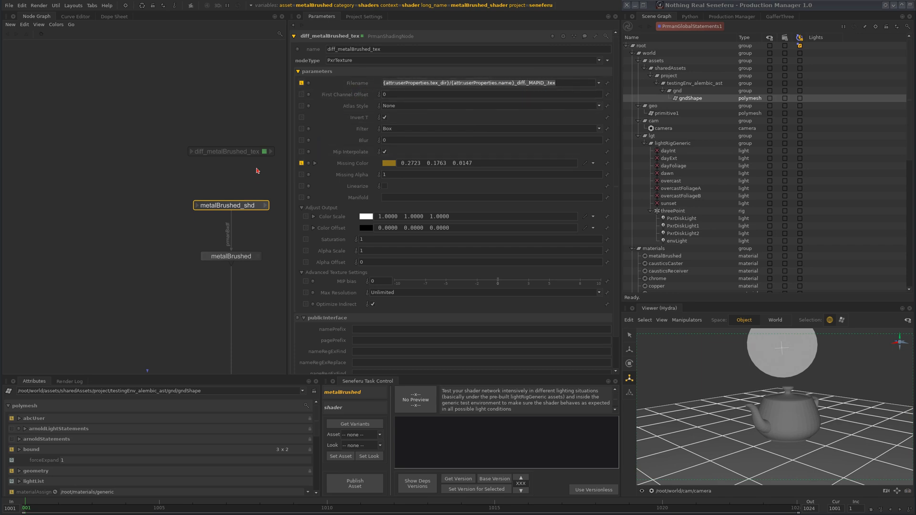
pyautogui.moveTo(253, 235); pyautogui.dragTo(217, 227, button='middle')
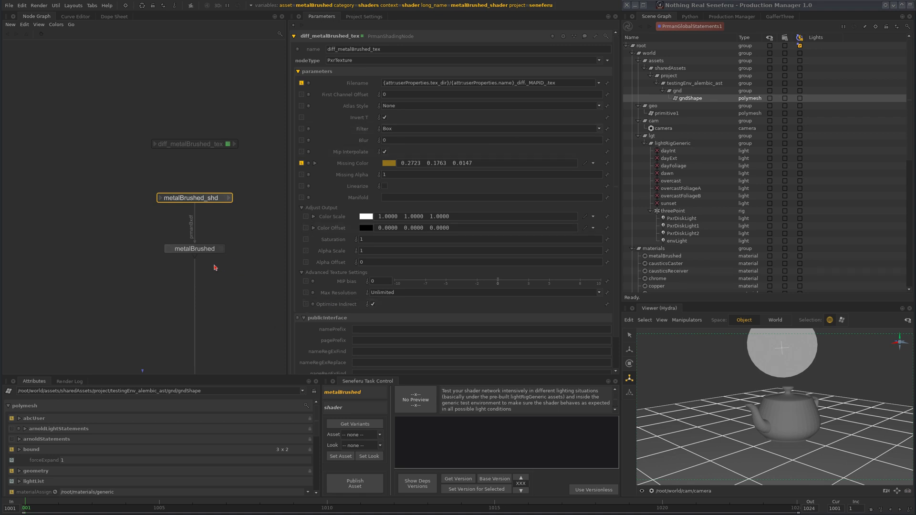
pyautogui.moveTo(217, 215); pyautogui.dragTo(198, 210, button='middle')
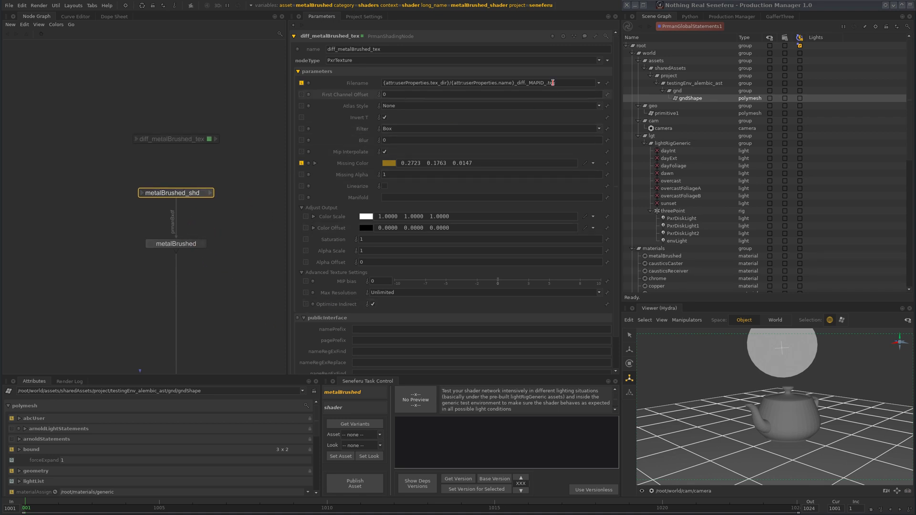
pyautogui.moveTo(568, 83); pyautogui.dragTo(352, 82)
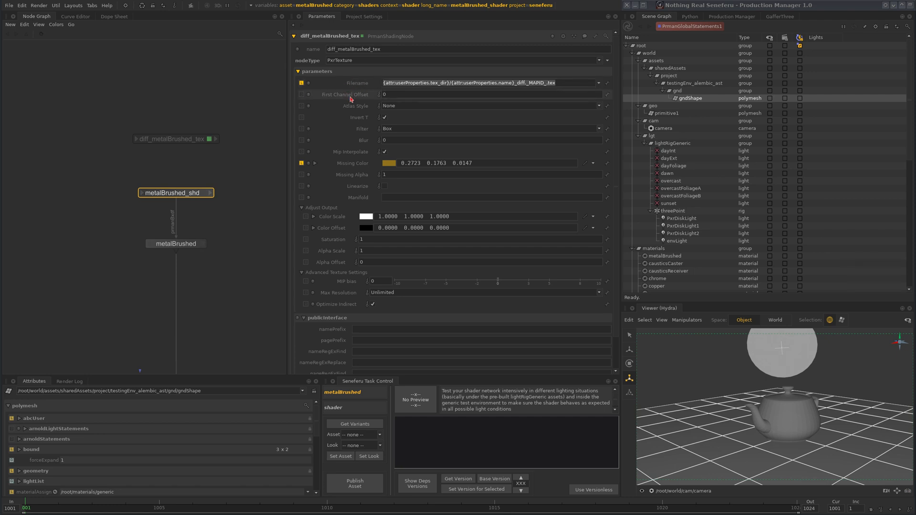
pyautogui.moveTo(210, 168); pyautogui.dragTo(200, 184, button='middle')
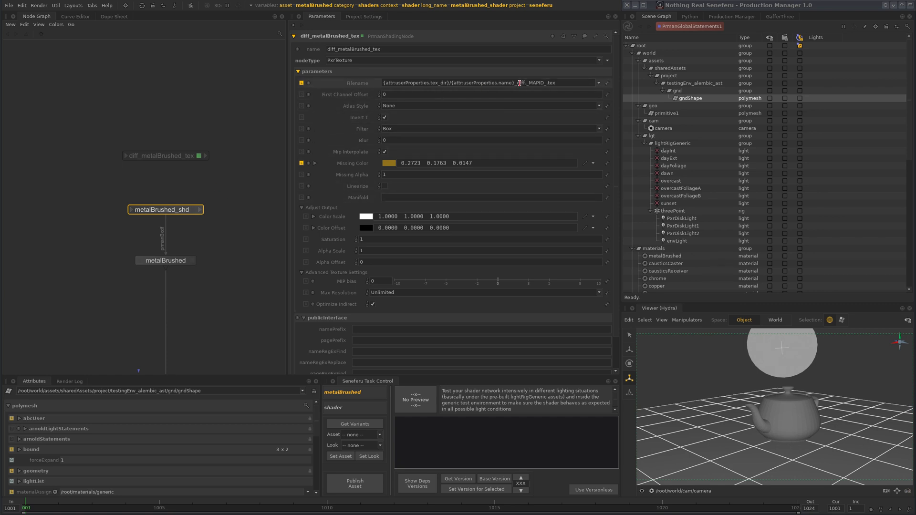
pyautogui.doubleClick(525, 83)
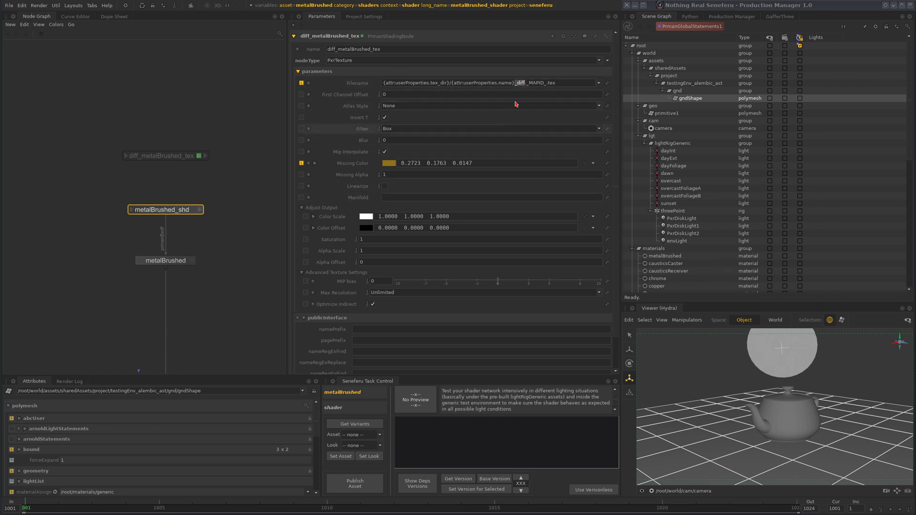
pyautogui.click(566, 83)
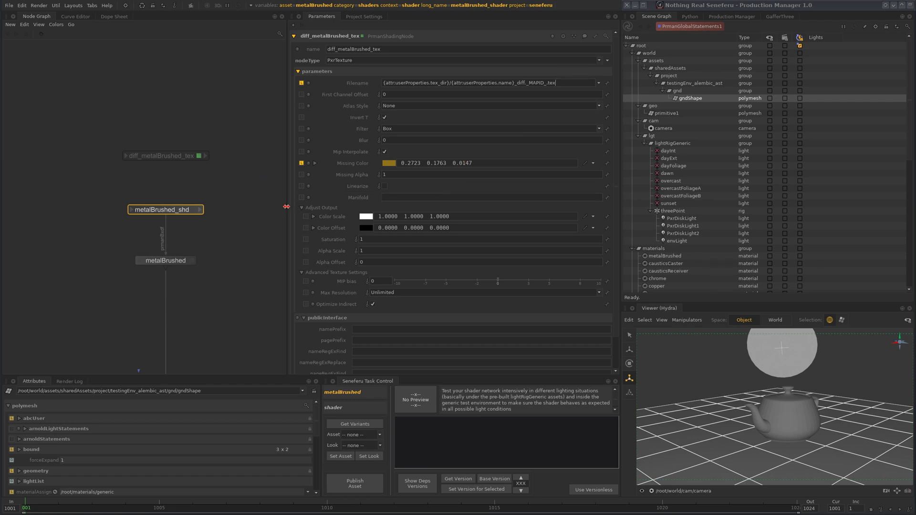
# Enlarge the node graph area and briefly check the metalBrushed shader task and its dependencies in the Production Manager
pyautogui.moveTo(287, 206); pyautogui.dragTo(355, 207)
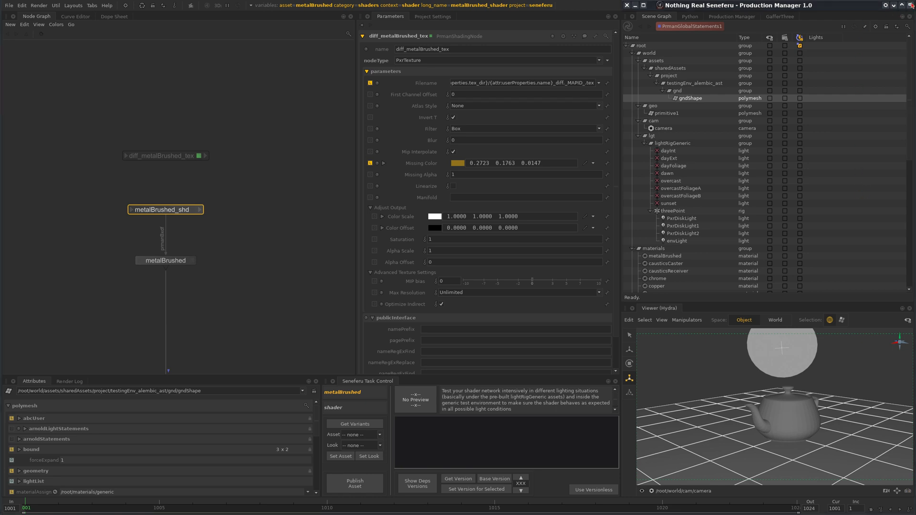
pyautogui.click(911, 7)
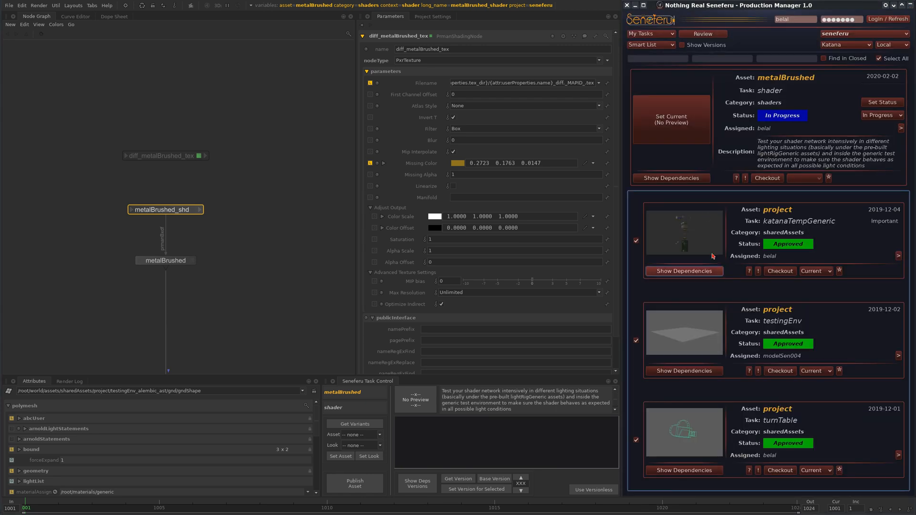
pyautogui.click(910, 6)
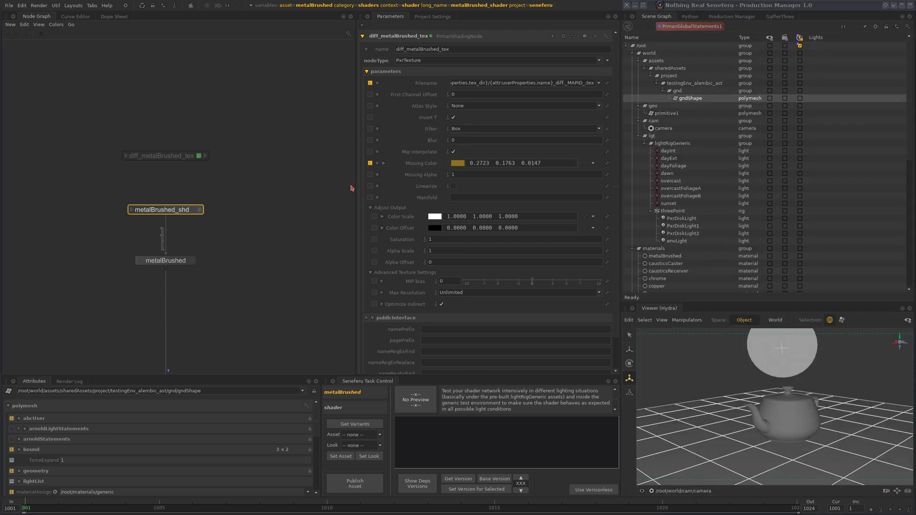
# Set the Atlas Style of diff_metalBrushed_tex to UDIM (Mari) to match the _MAPID_ token in its Filename
pyautogui.moveTo(356, 185); pyautogui.dragTo(304, 184)
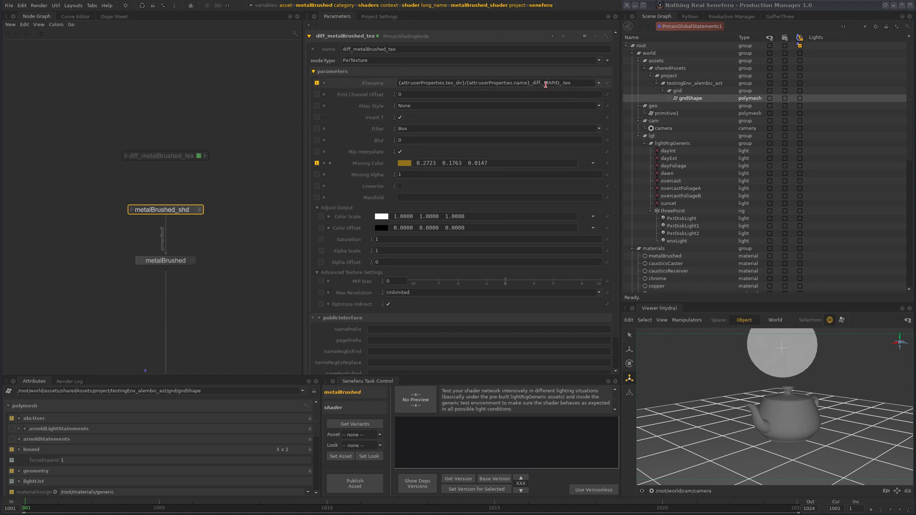
pyautogui.moveTo(544, 83); pyautogui.dragTo(556, 83)
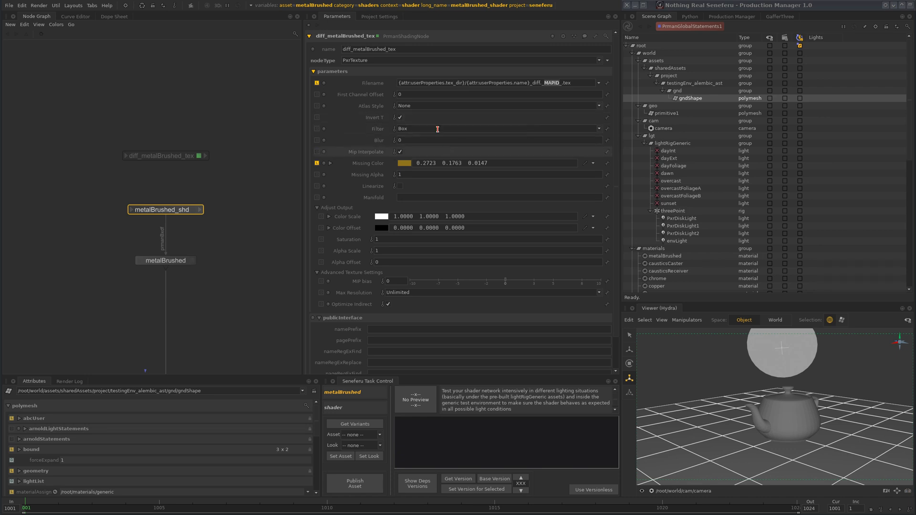
pyautogui.click(421, 106)
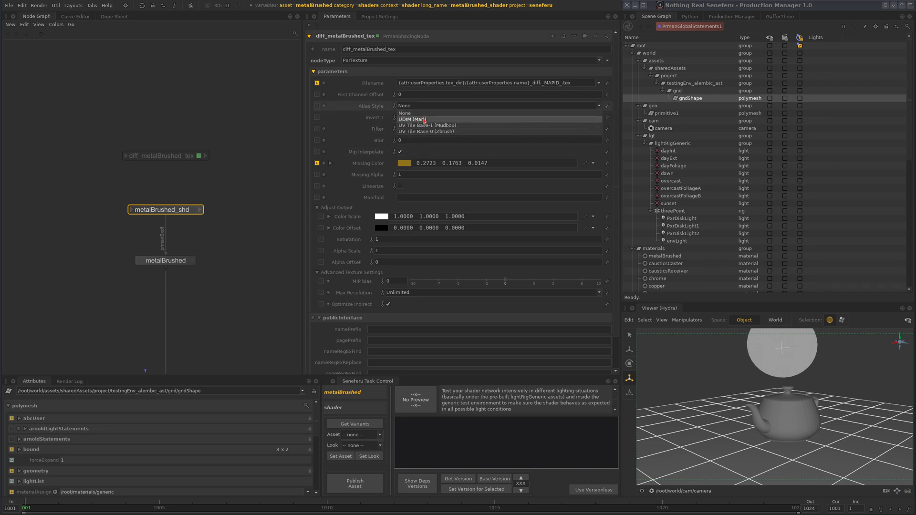
pyautogui.click(424, 120)
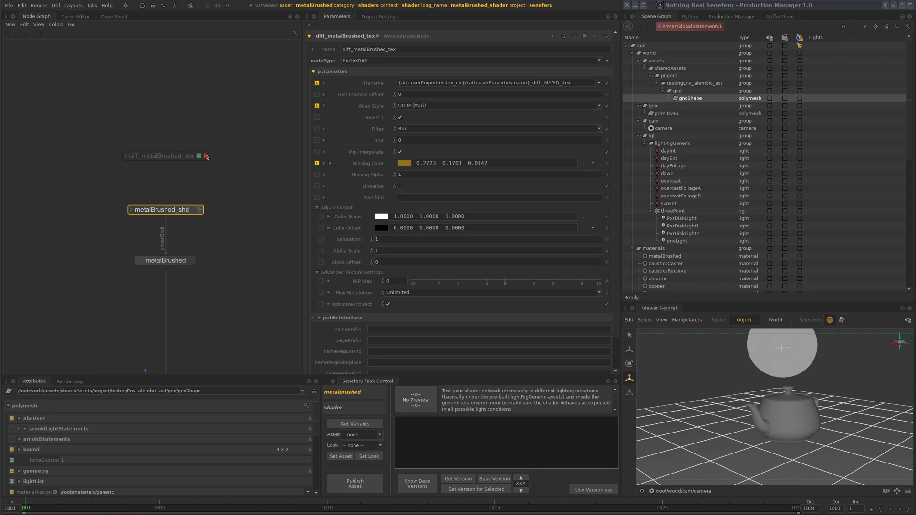
# Reconnect the output of diff_metalBrushed_tex to the Color input of metalBrushed_shd and place the texture node slightly closer above it
pyautogui.click(206, 156)
pyautogui.click(220, 176)
pyautogui.click(131, 209)
pyautogui.click(167, 208)
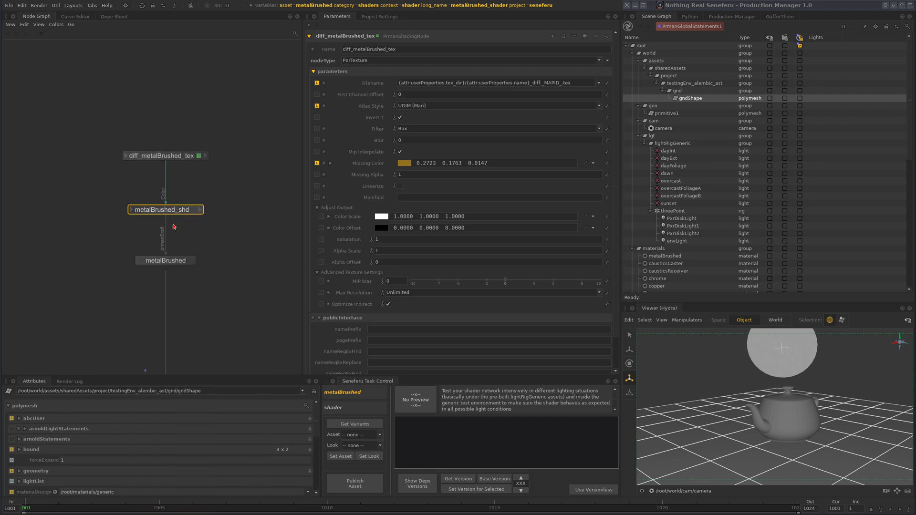
pyautogui.click(236, 180)
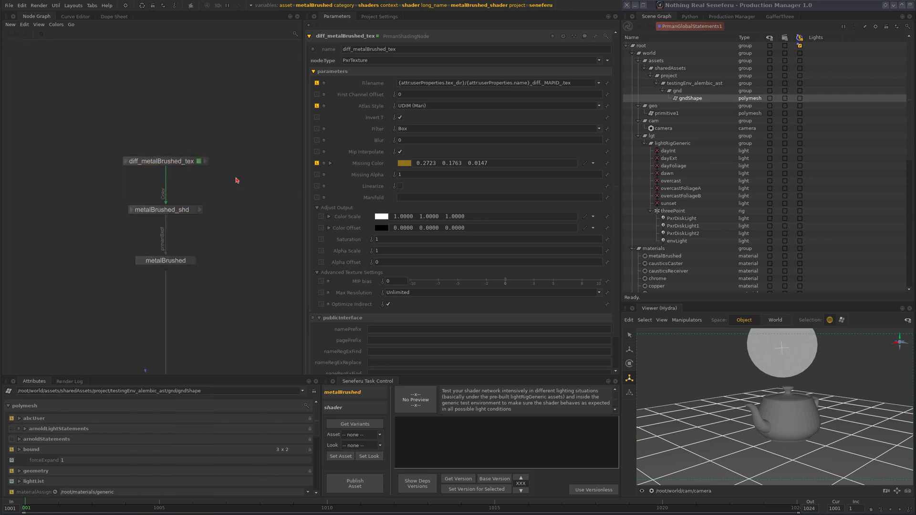
# Group the diff_metalBrushed_tex, metalBrushed_shd and metalBrushed nodes into a single Group node and frame it
pyautogui.moveTo(237, 276); pyautogui.dragTo(193, 243, button='middle')
pyautogui.scroll(-3, 229, 234)
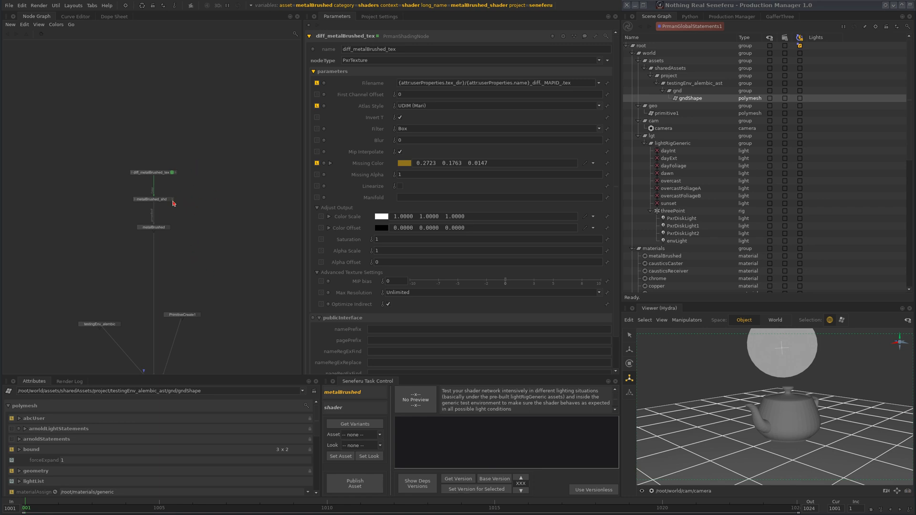
pyautogui.moveTo(215, 145); pyautogui.dragTo(106, 246)
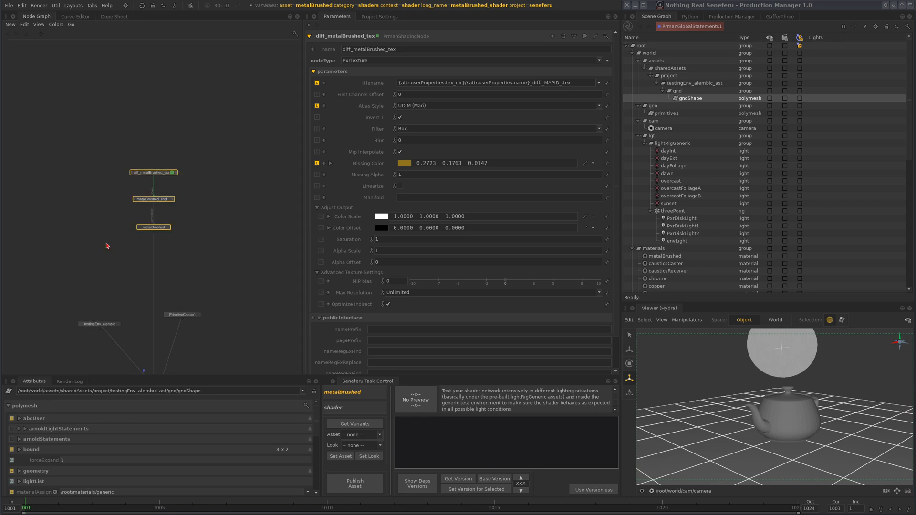
pyautogui.hotkey('ctrl', 'g')
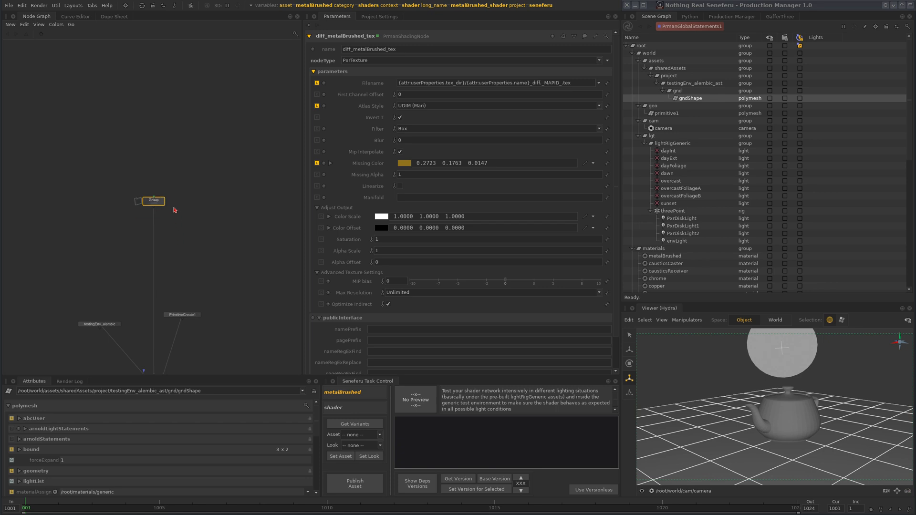
pyautogui.press('f')
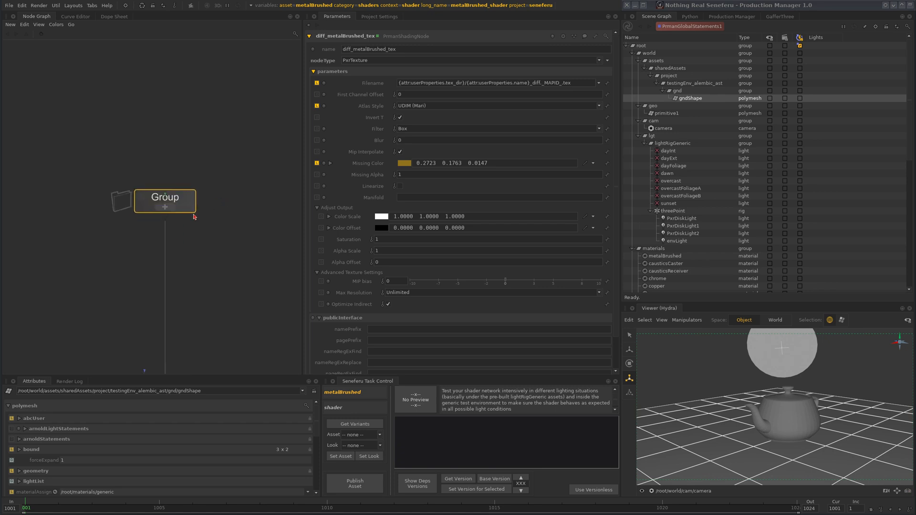
# Rename the Group node in the node graph to MetalBrushed
pyautogui.click(189, 203)
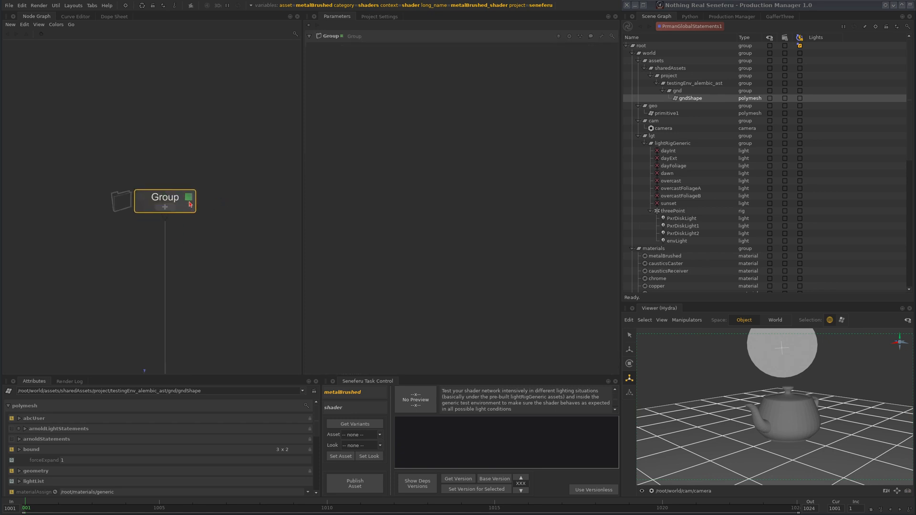
pyautogui.doubleClick(331, 37)
pyautogui.write('M')
pyautogui.write('etal')
pyautogui.write('Brushed')
pyautogui.press('Return')
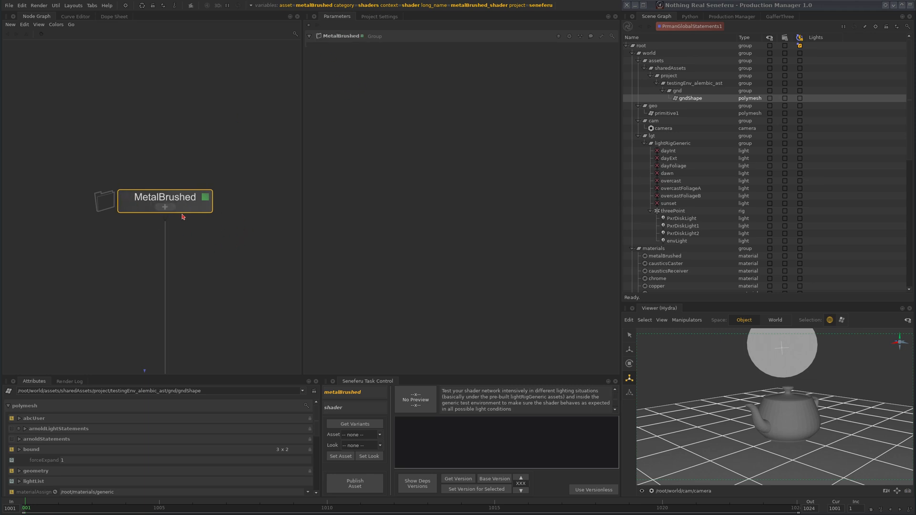
# Check the shader nodes inside the MetalBrushed group and its connection to the rest of the node graph
pyautogui.click(165, 207)
pyautogui.click(194, 245)
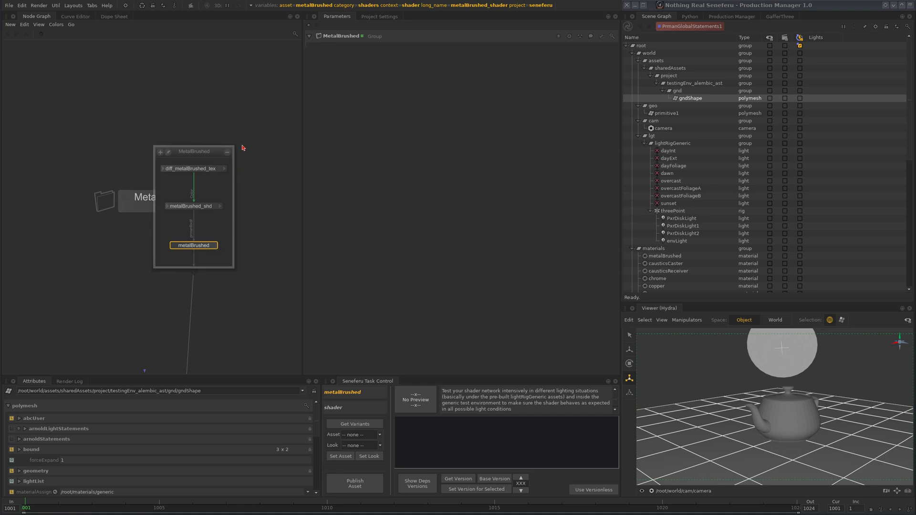
pyautogui.scroll(-3, 236, 226)
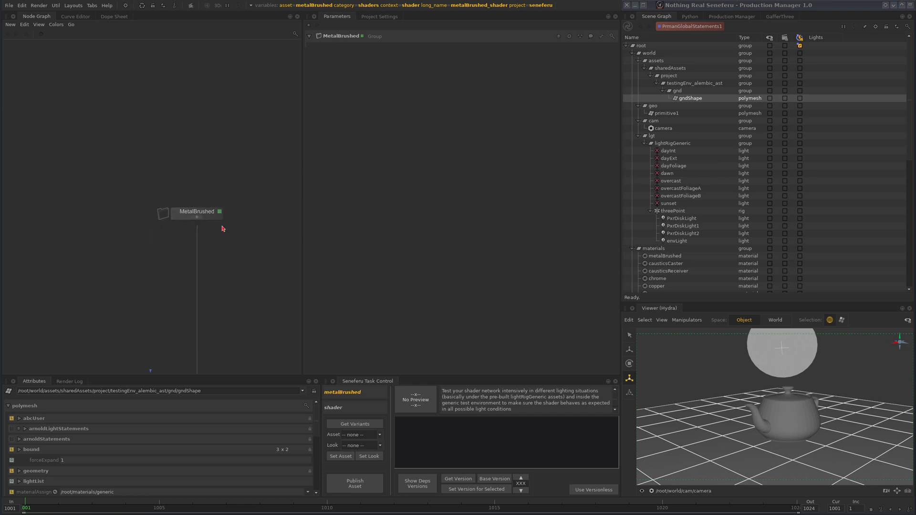
pyautogui.moveTo(261, 268); pyautogui.dragTo(172, 205, button='middle')
pyautogui.scroll(-3, 220, 218)
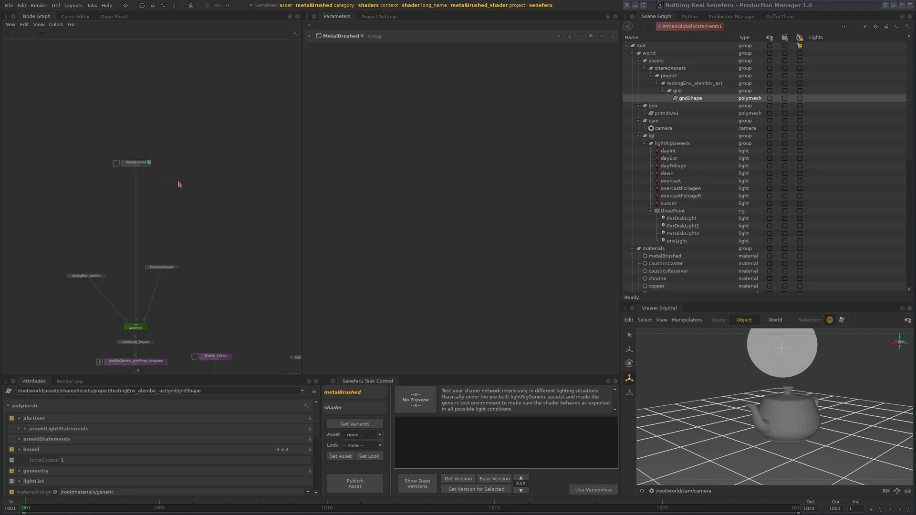
# Publish the selected MetalBrushed group as the shader asset, capturing the teapot viewport as preview and skipping any additional files
pyautogui.click(131, 162)
pyautogui.moveTo(145, 167); pyautogui.dragTo(145, 166)
pyautogui.click(362, 483)
pyautogui.moveTo(642, 336); pyautogui.dragTo(908, 481)
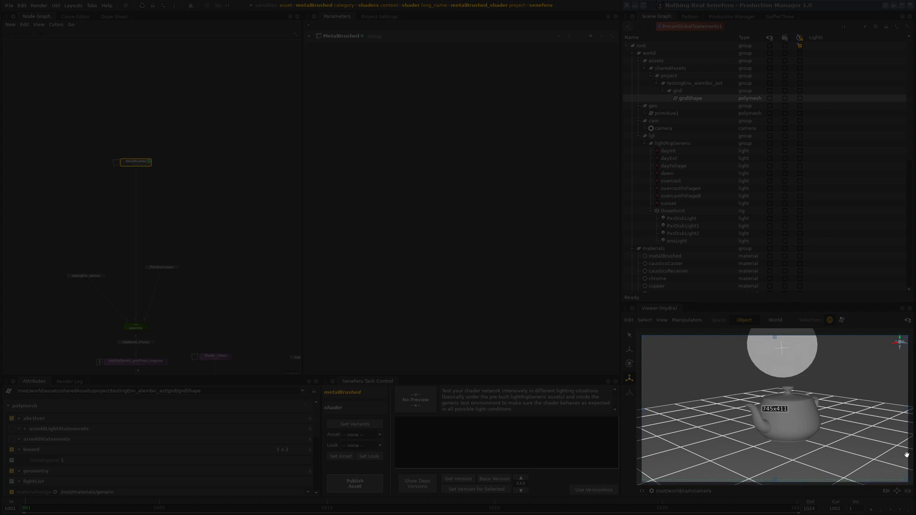
pyautogui.press('Return')
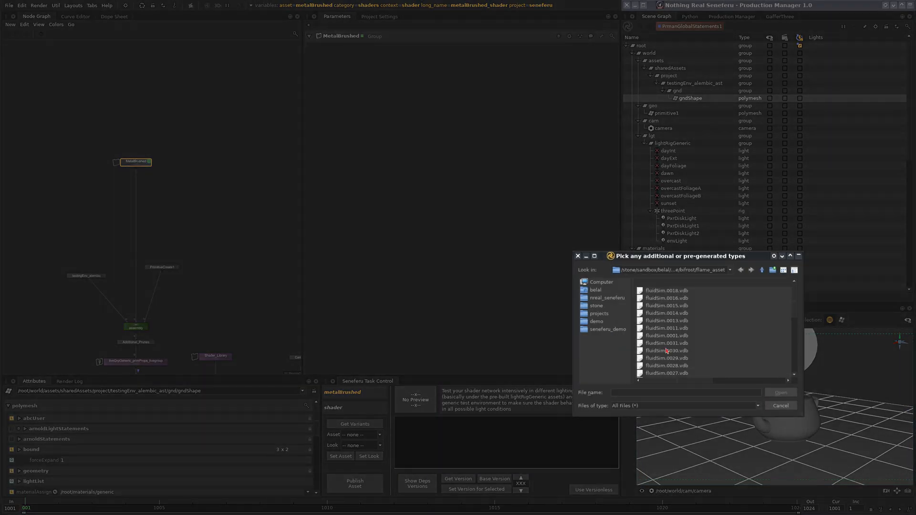
pyautogui.click(779, 407)
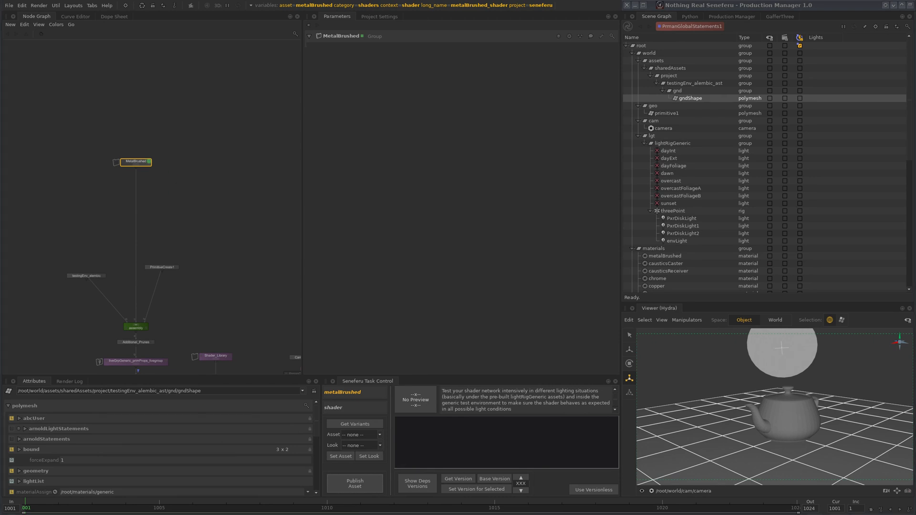
# Accept setting the published shader task's status to Art Review, leaving the note empty
pyautogui.moveTo(234, 332); pyautogui.dragTo(234, 203)
pyautogui.moveTo(237, 218); pyautogui.dragTo(239, 228)
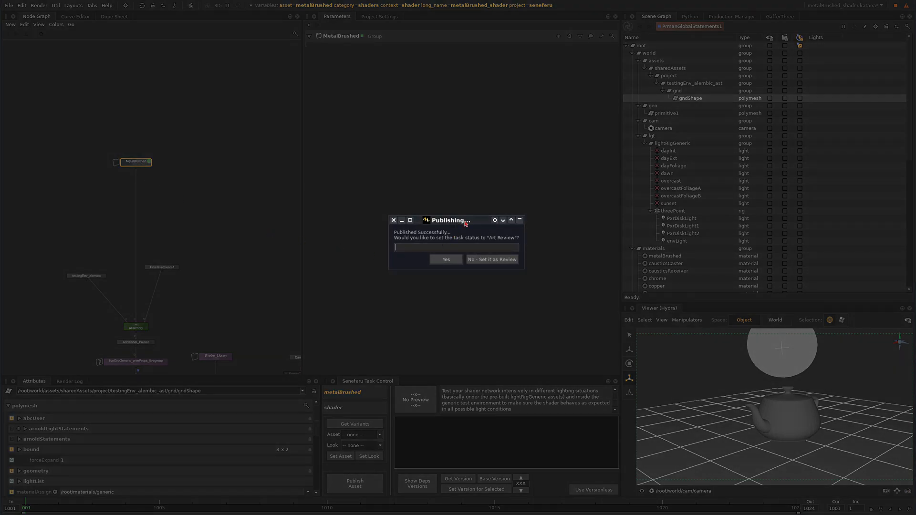
pyautogui.moveTo(465, 224); pyautogui.dragTo(424, 204)
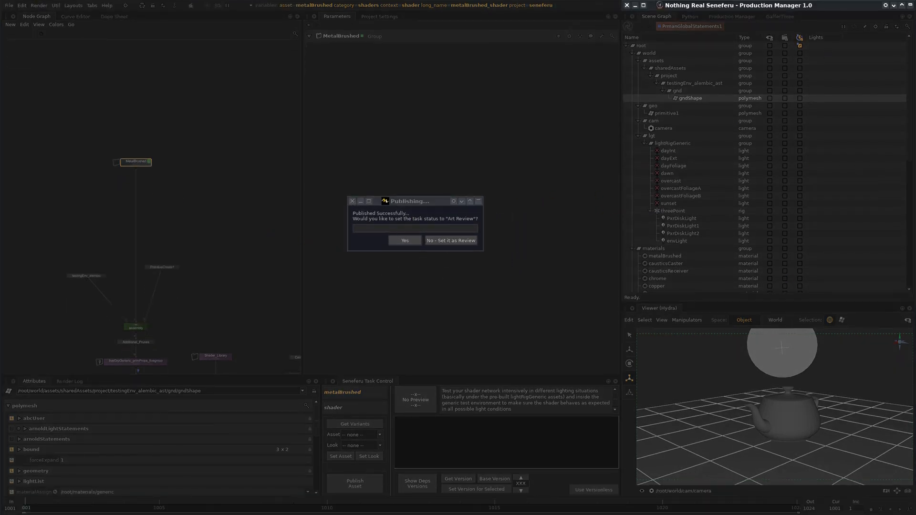
pyautogui.moveTo(418, 201); pyautogui.dragTo(409, 178)
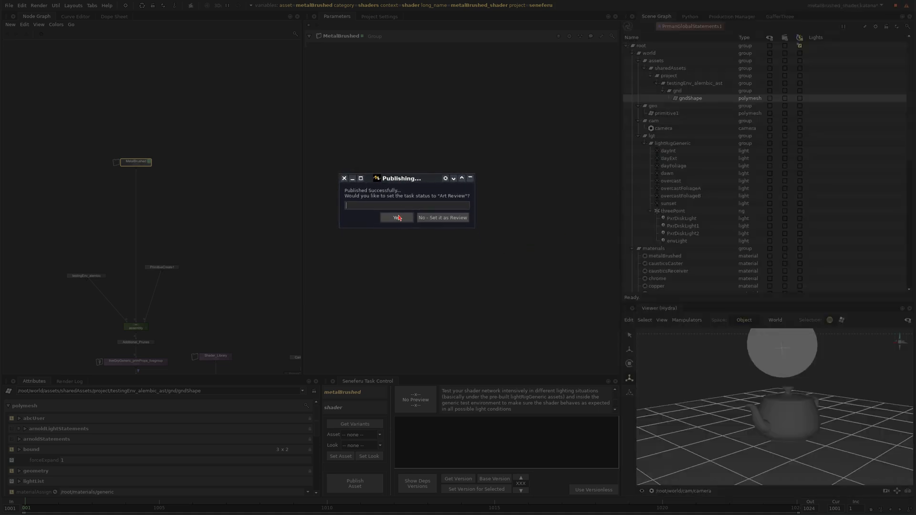
pyautogui.click(396, 217)
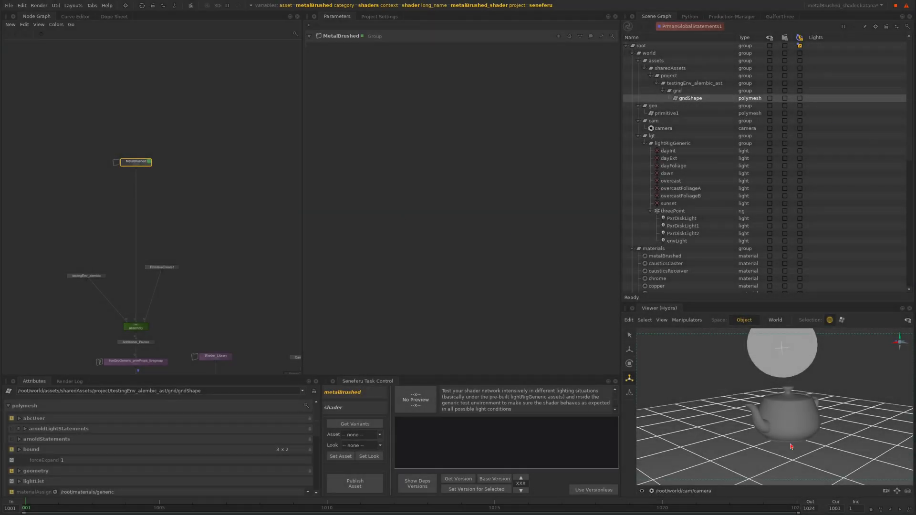
# Inspect the published .dep, .katana and .livegroup files in the shader's v001 folder in Konqueror, and close the folder
pyautogui.hotkey('alt', 'Tab')
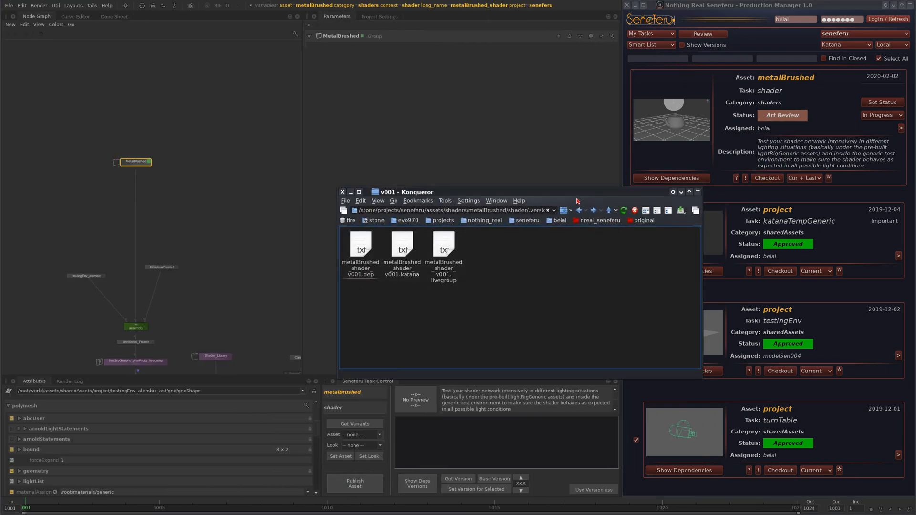
pyautogui.keyDown('alt'); pyautogui.moveTo(500, 300); pyautogui.dragTo(429, 212); pyautogui.keyUp('alt')
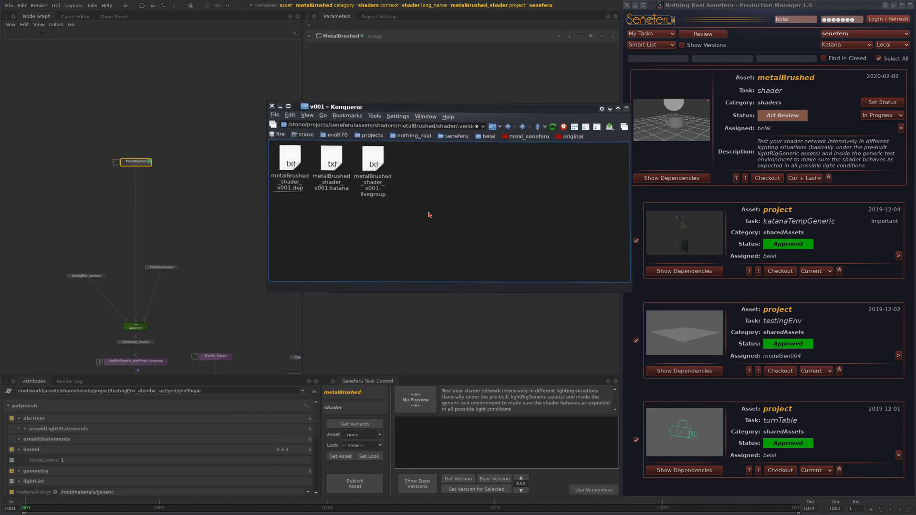
pyautogui.click(338, 176)
pyautogui.click(366, 236)
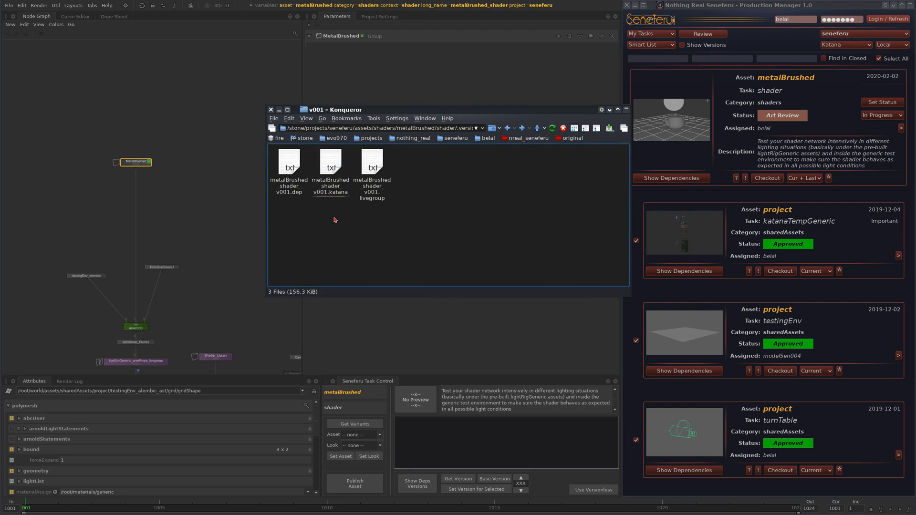
pyautogui.click(374, 197)
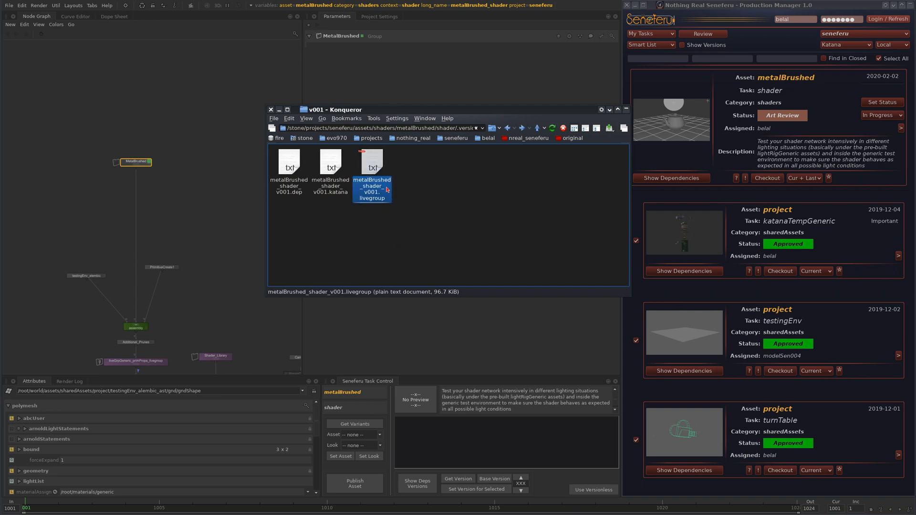
pyautogui.click(271, 110)
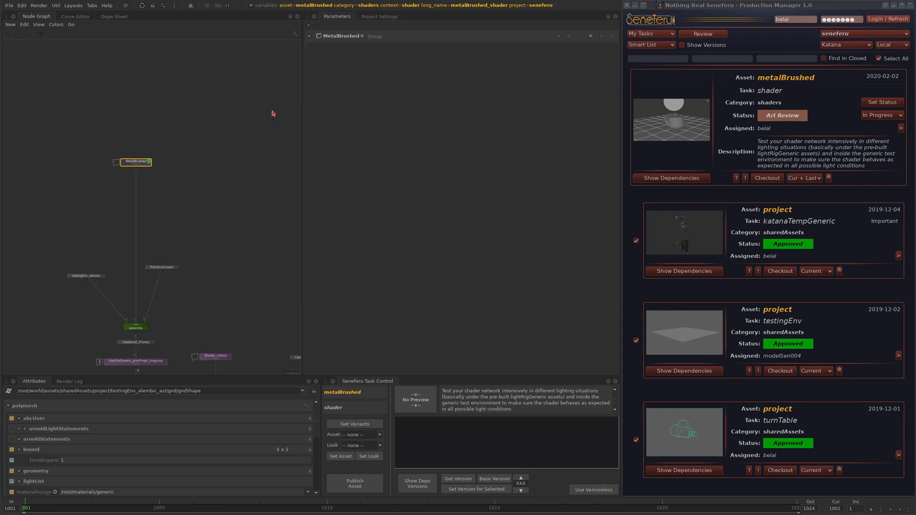
# Move the MetalBrushed group slightly higher in the node graph and review the materials listed in Katana's Scene Graph
pyautogui.press('f')
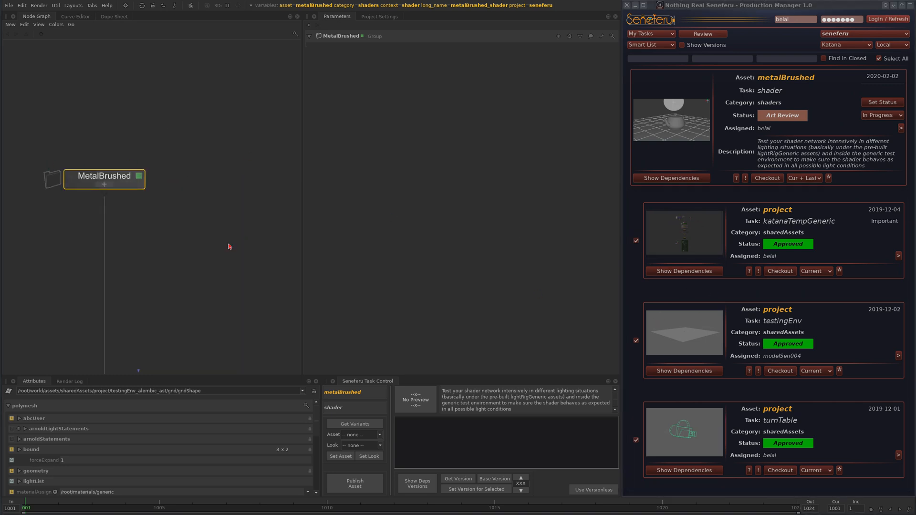
pyautogui.moveTo(103, 177); pyautogui.dragTo(117, 172)
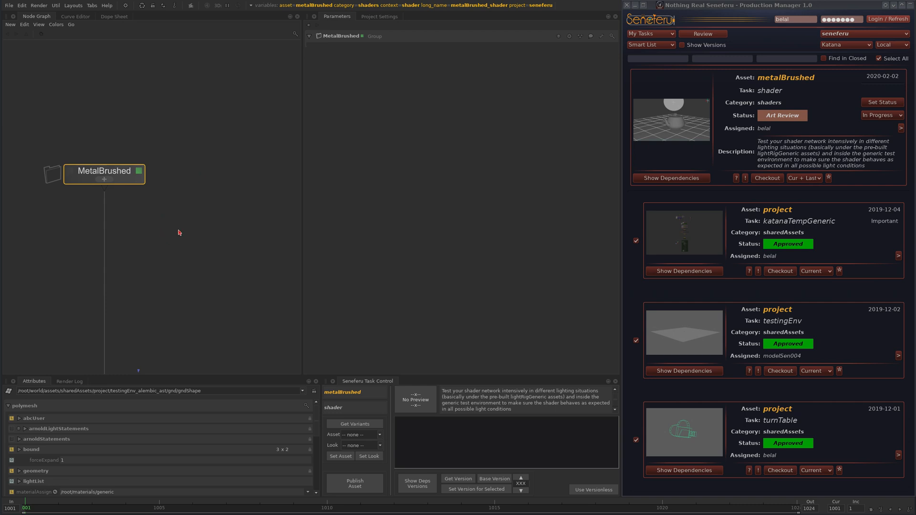
pyautogui.click(910, 5)
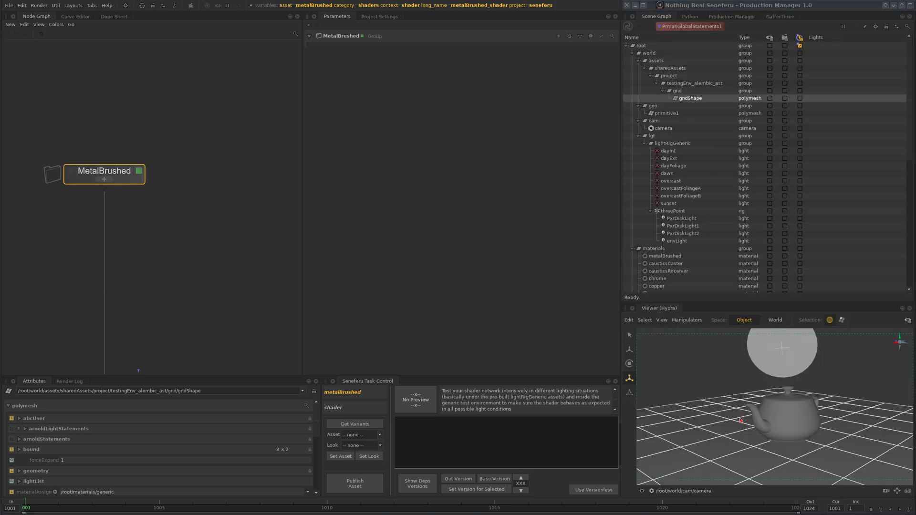
pyautogui.scroll(-10, 808, 262)
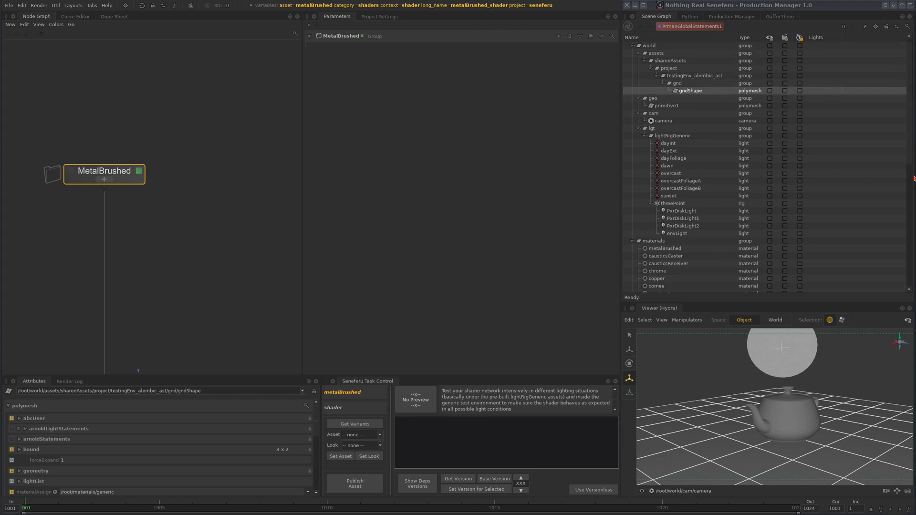
pyautogui.scroll(-5, 243, 254)
# Open the Shader_Library group in the node graph to examine its contents
pyautogui.moveTo(286, 282); pyautogui.dragTo(111, 69, button='middle')
pyautogui.scroll(5, 97, 208)
pyautogui.moveTo(142, 218); pyautogui.dragTo(256, 247, button='middle')
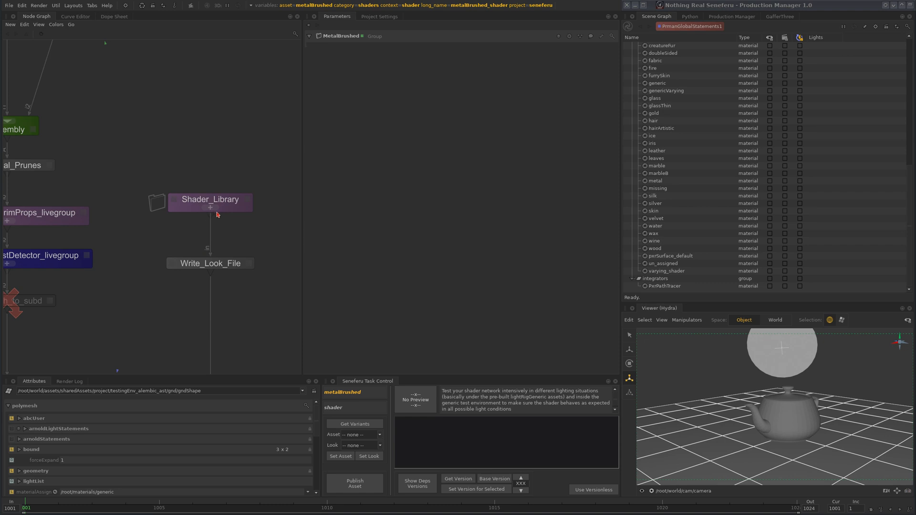
pyautogui.click(213, 209)
pyautogui.click(214, 209)
pyautogui.moveTo(220, 88); pyautogui.dragTo(205, 247, button='middle')
pyautogui.scroll(-3, 217, 214)
pyautogui.moveTo(183, 204); pyautogui.dragTo(147, 208, button='middle')
pyautogui.scroll(4, 120, 187)
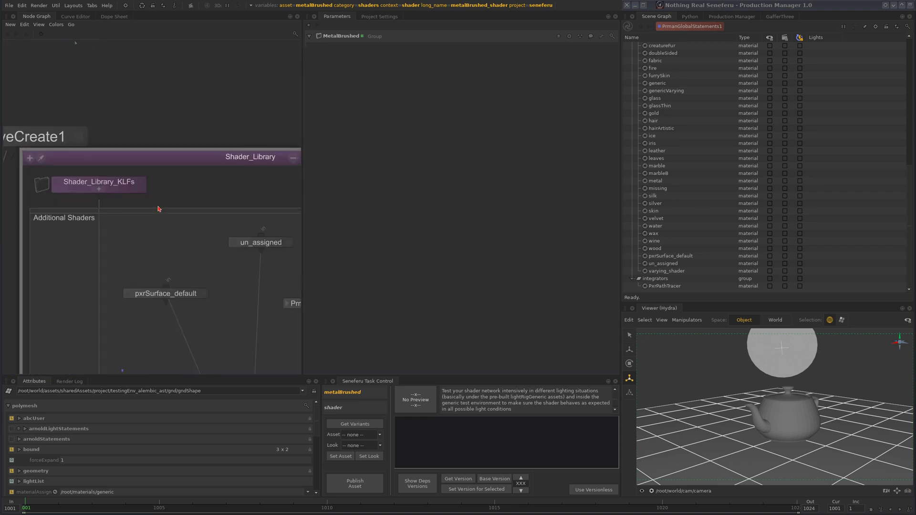
# Open the nested Shader_Library_KLFs group and get the version of its shaderLibrary_matKlf node
pyautogui.click(99, 190)
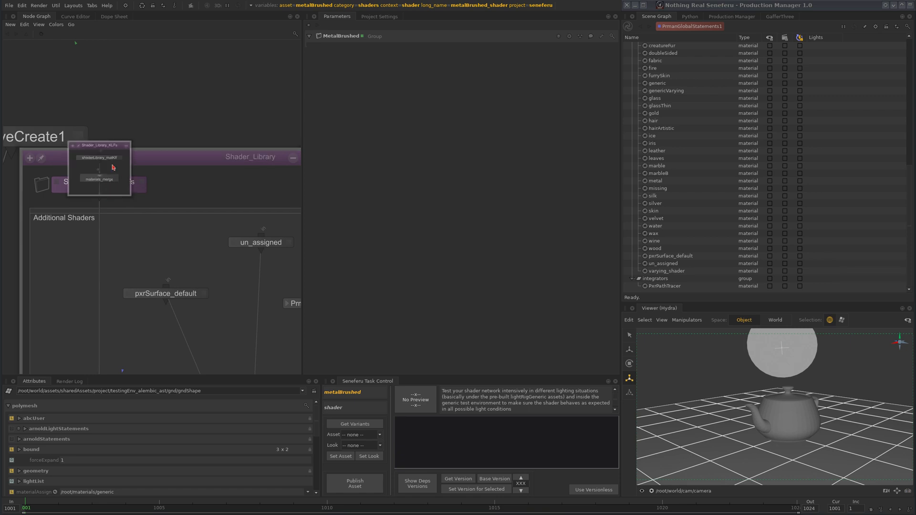
pyautogui.scroll(3, 114, 169)
pyautogui.click(116, 157)
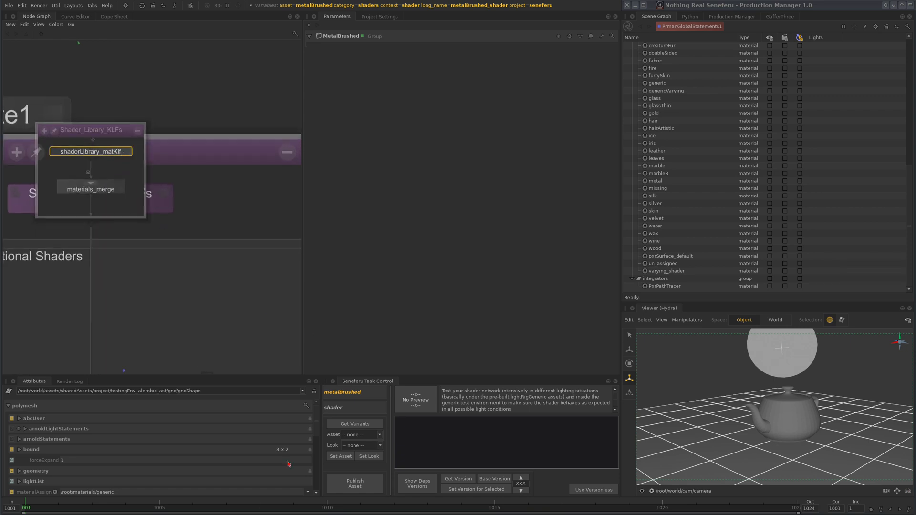
pyautogui.click(459, 479)
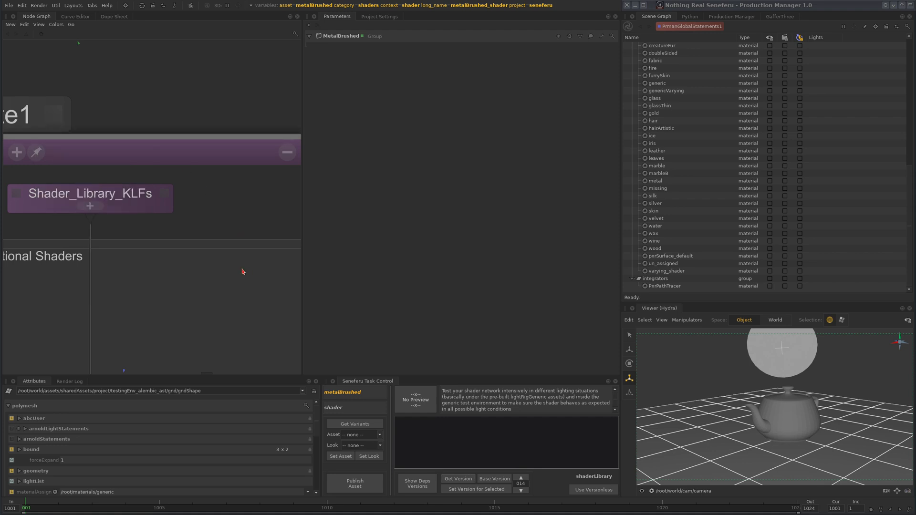
# Clear the "shad" task filter in the Production Manager
pyautogui.scroll(-5, 243, 265)
pyautogui.moveTo(222, 252); pyautogui.dragTo(86, 137, button='middle')
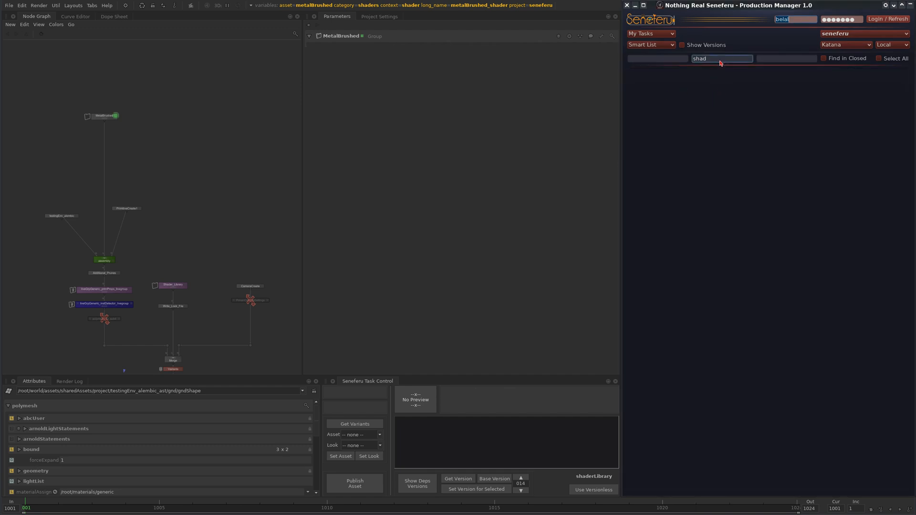
pyautogui.doubleClick(713, 57)
pyautogui.press('BackSpace')
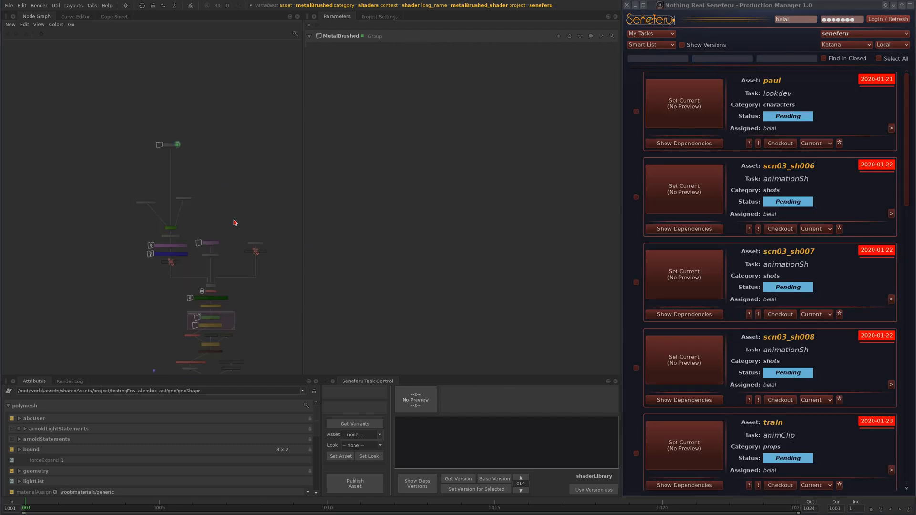
# Widen the node graph area and start a new Katana project without saving the current one
pyautogui.moveTo(303, 234); pyautogui.dragTo(447, 233)
pyautogui.hotkey('ctrl', 'n')
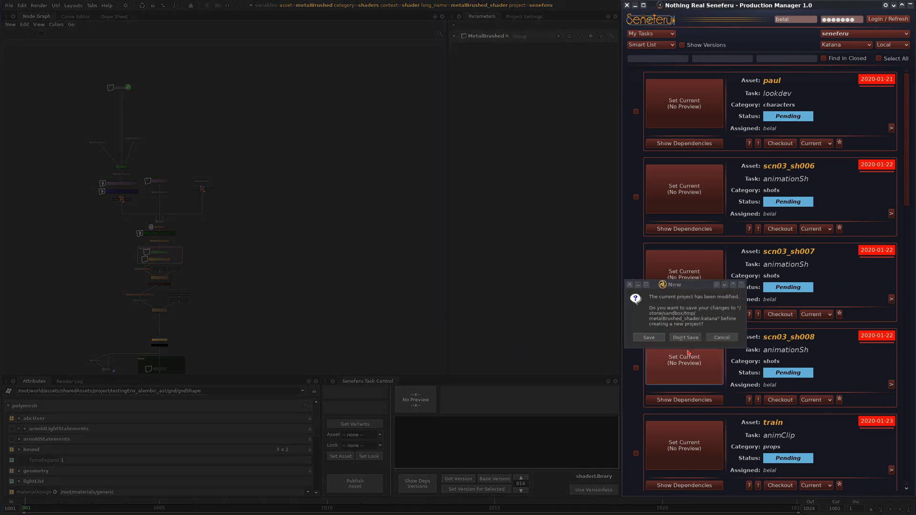
pyautogui.click(691, 339)
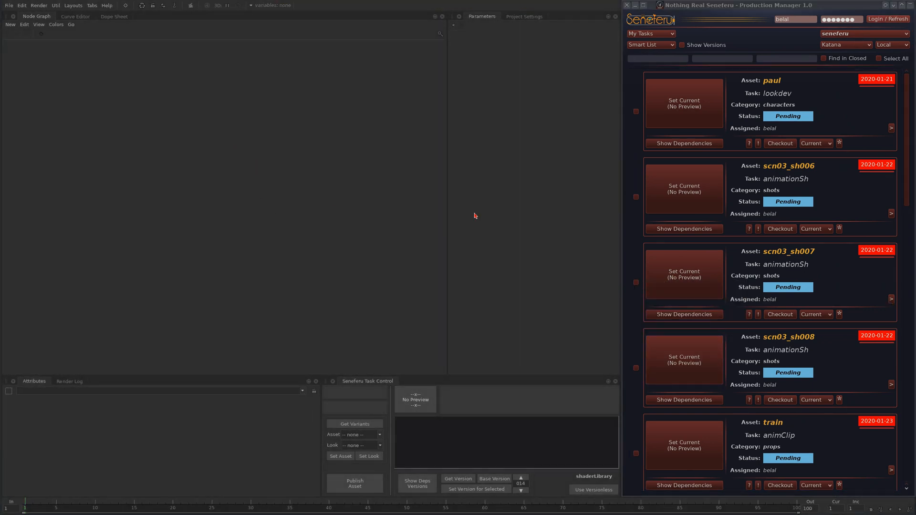
# Find the project's shaderLibrary task using the filters "proj" and "shade" with closed tasks included, open it and check its graph state variables
pyautogui.click(665, 60)
pyautogui.write('proj')
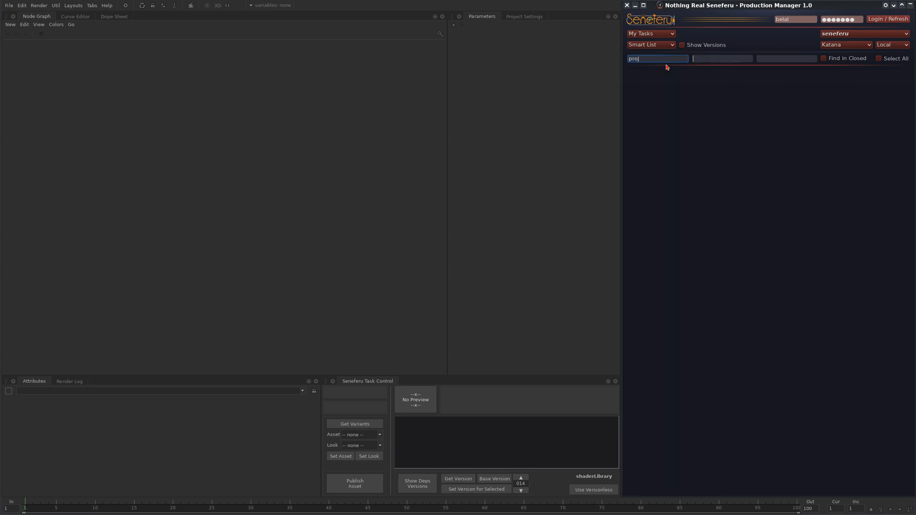
pyautogui.press('Tab')
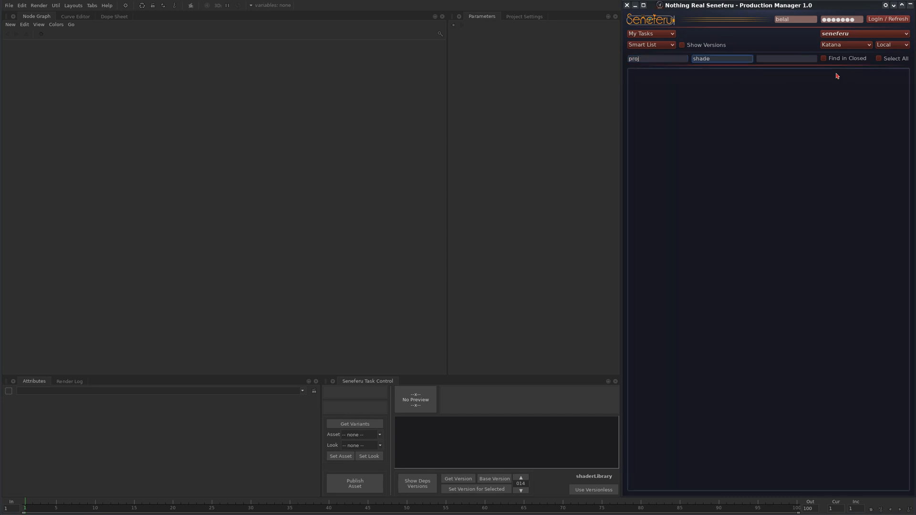
pyautogui.click(845, 59)
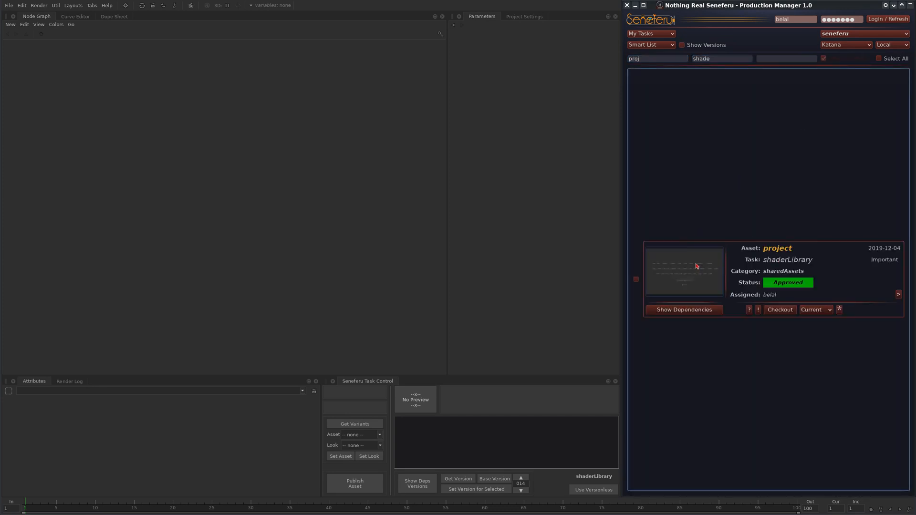
pyautogui.click(689, 270)
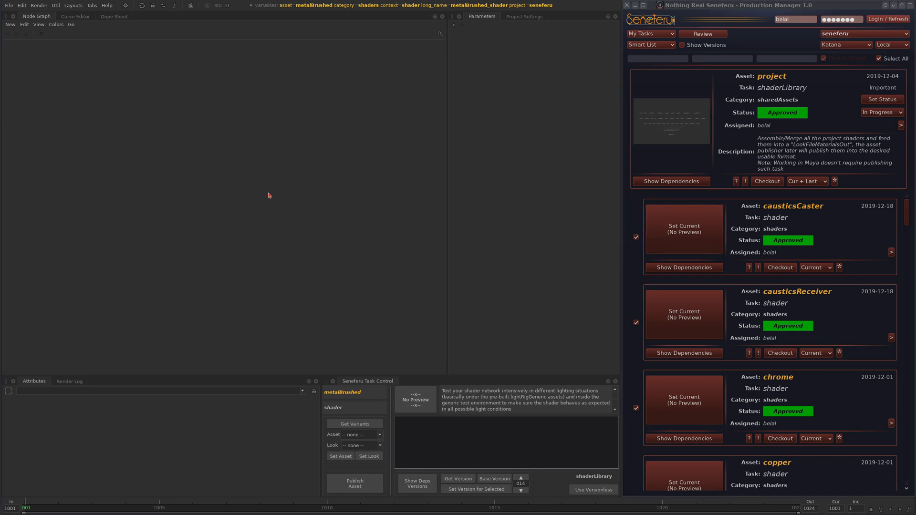
pyautogui.click(290, 8)
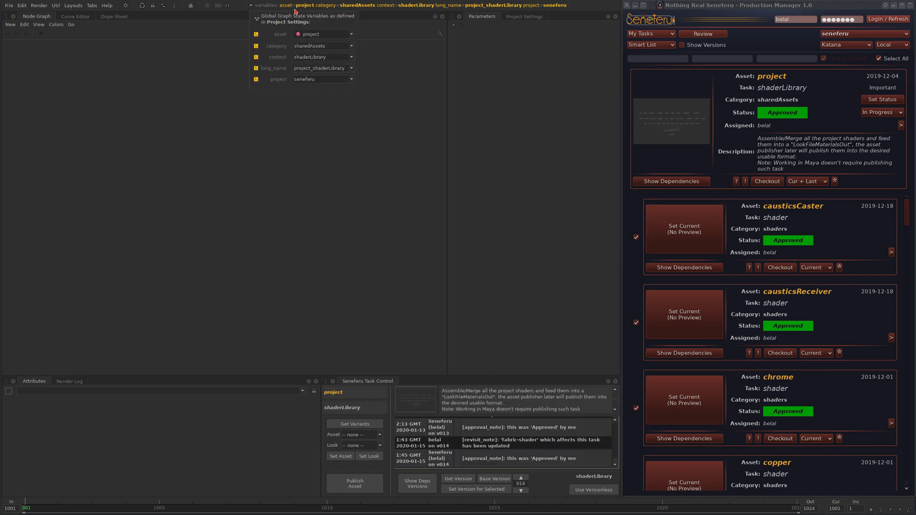
# Deselect all dependencies of the project's shaderLibrary task and filter the dependency list by "meta"
pyautogui.click(305, 147)
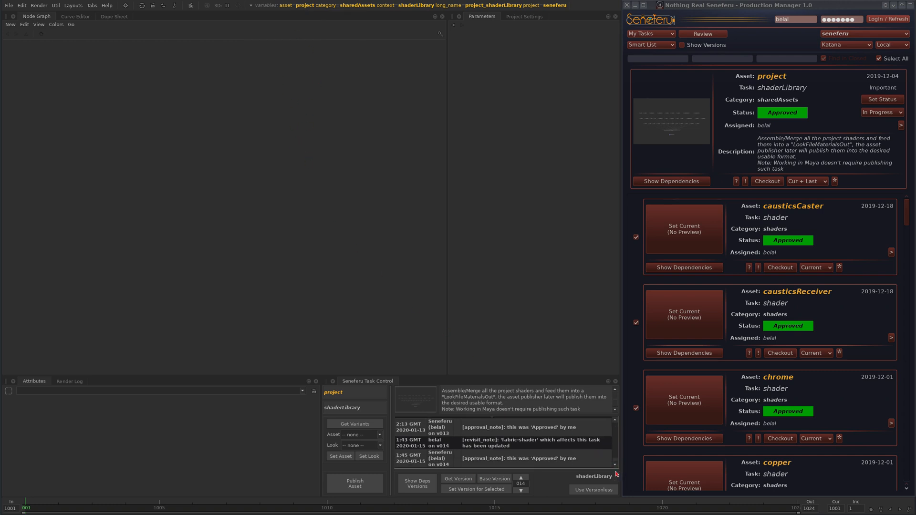
pyautogui.click(900, 218)
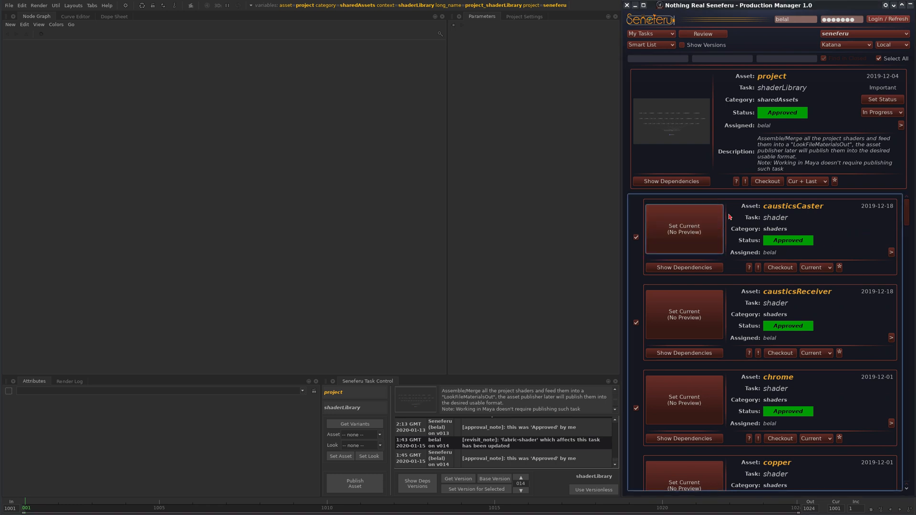
pyautogui.click(894, 59)
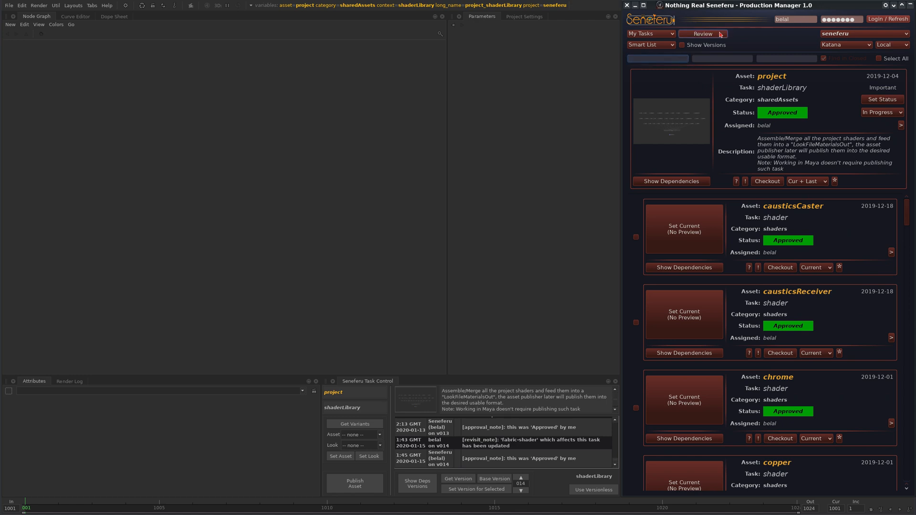
pyautogui.click(675, 60)
pyautogui.write('meta')
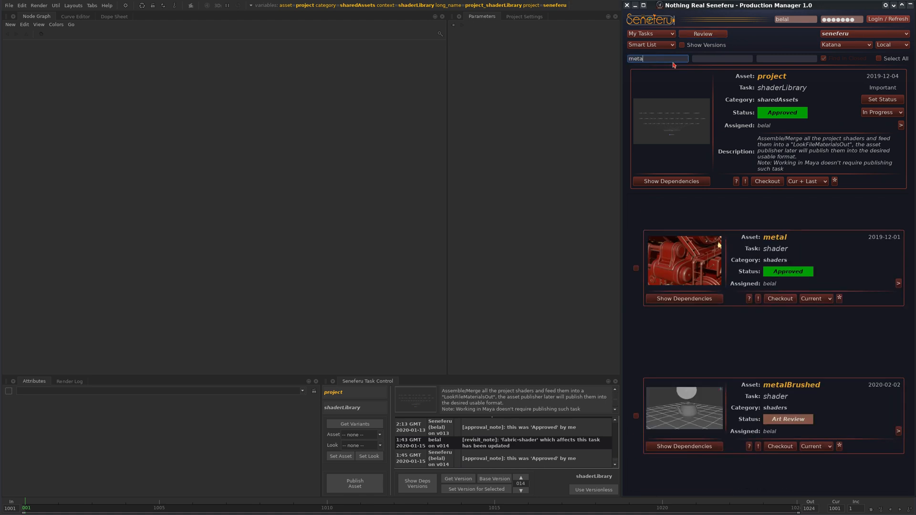
# Check the metal and metalBrushed shaders and load them as dependencies without setting the shaderLibrary task to In Progress
pyautogui.click(636, 269)
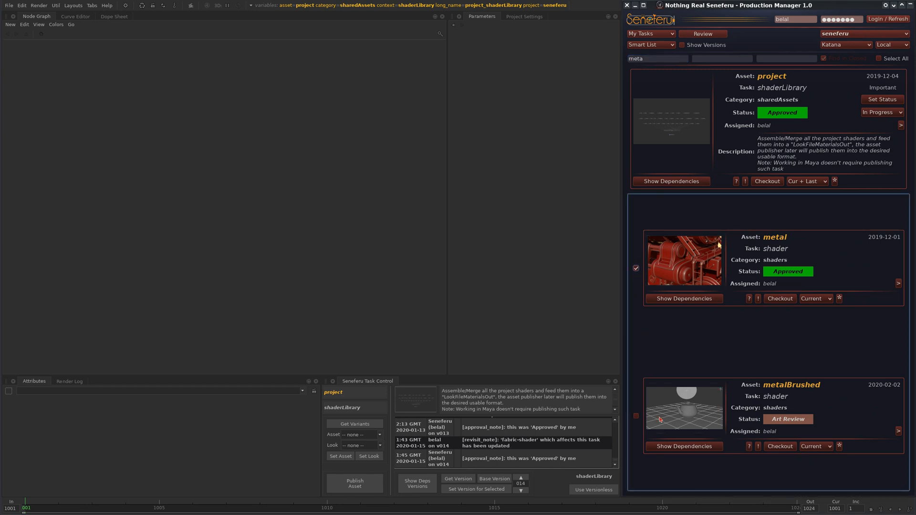
pyautogui.click(636, 416)
pyautogui.click(682, 181)
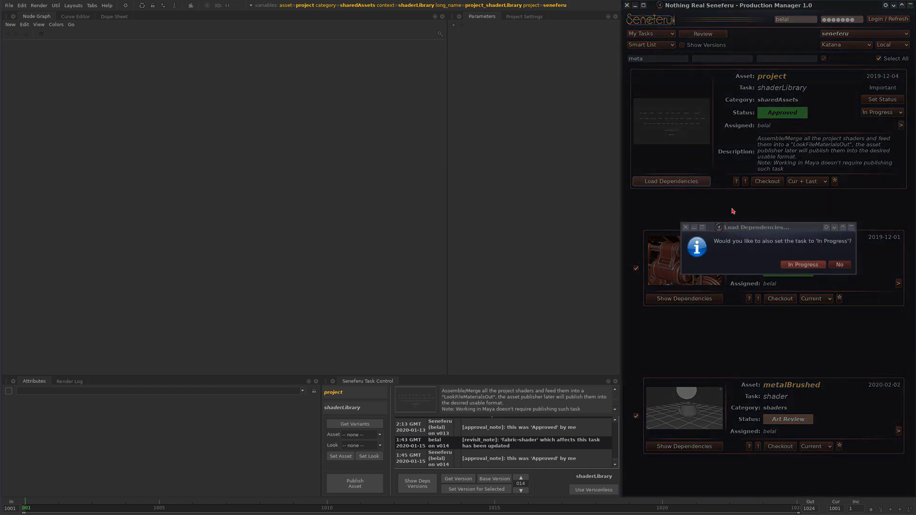
pyautogui.click(838, 264)
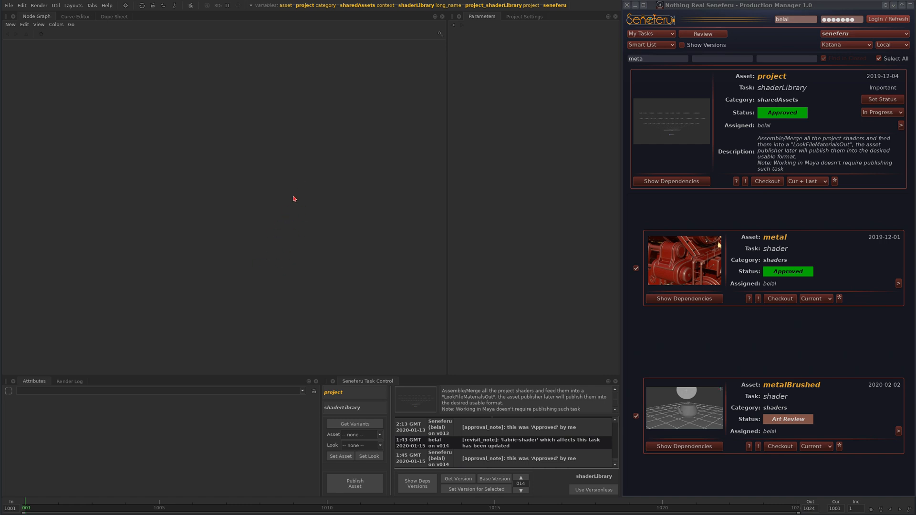
# Paste the loaded shader nodes into the node graph and place METAL and metalBrushed_shader_livegroup side by side with space between them
pyautogui.hotkey('ctrl', 'v')
pyautogui.moveTo(254, 245); pyautogui.dragTo(329, 232)
pyautogui.click(264, 268)
pyautogui.scroll(3, 324, 249)
pyautogui.moveTo(167, 237); pyautogui.dragTo(105, 225)
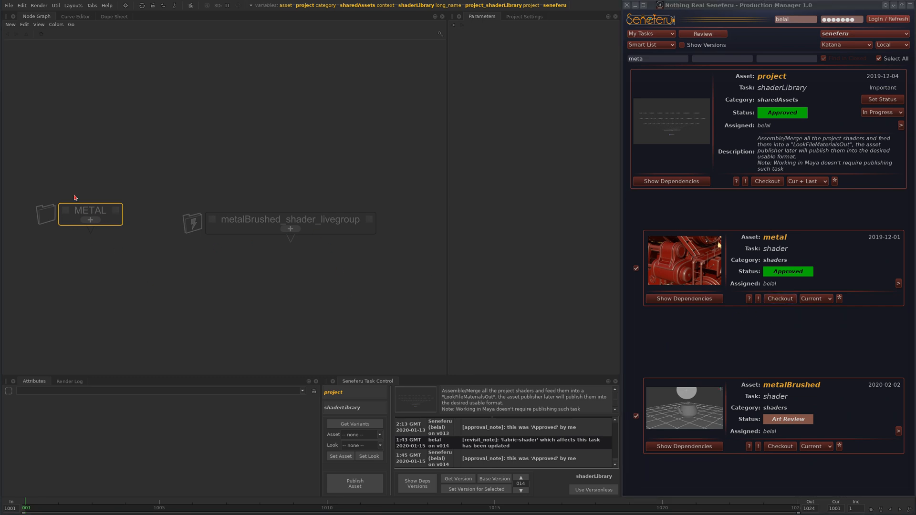
# Expand the METAL group and examine the network of shading nodes inside it
pyautogui.click(90, 220)
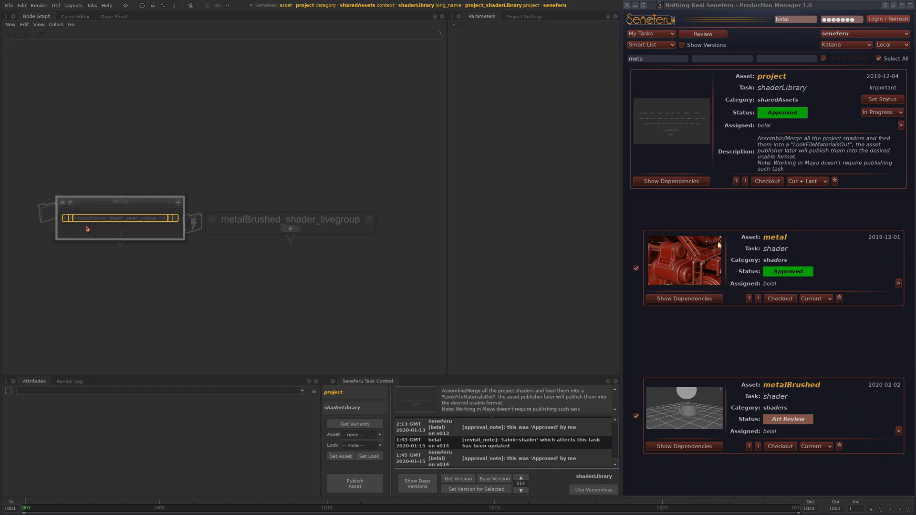
pyautogui.scroll(-5, 327, 258)
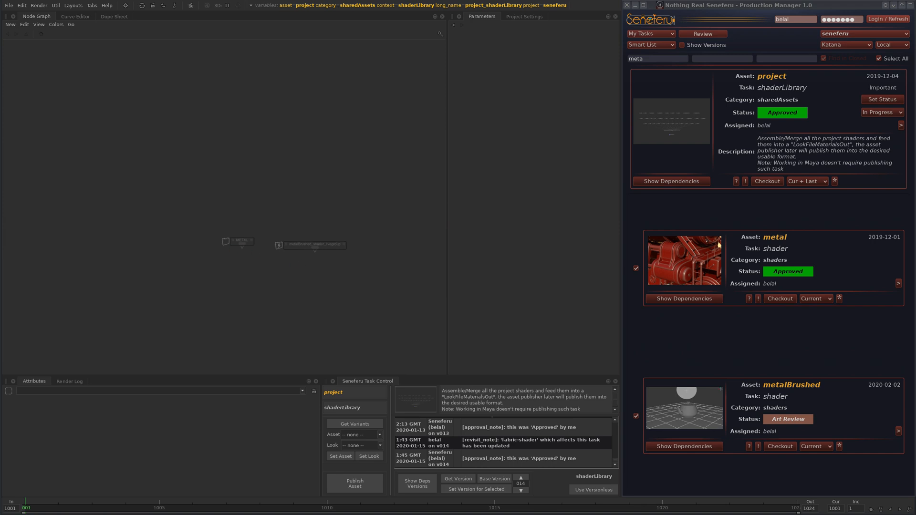
pyautogui.scroll(5, 282, 232)
pyautogui.scroll(-5, 288, 228)
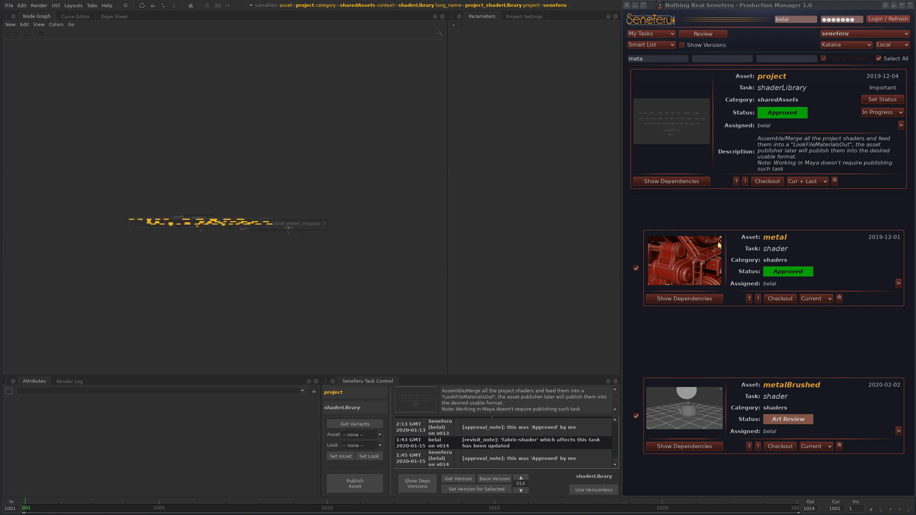
pyautogui.scroll(-2, 308, 241)
pyautogui.scroll(2, 302, 244)
pyautogui.scroll(6, 205, 223)
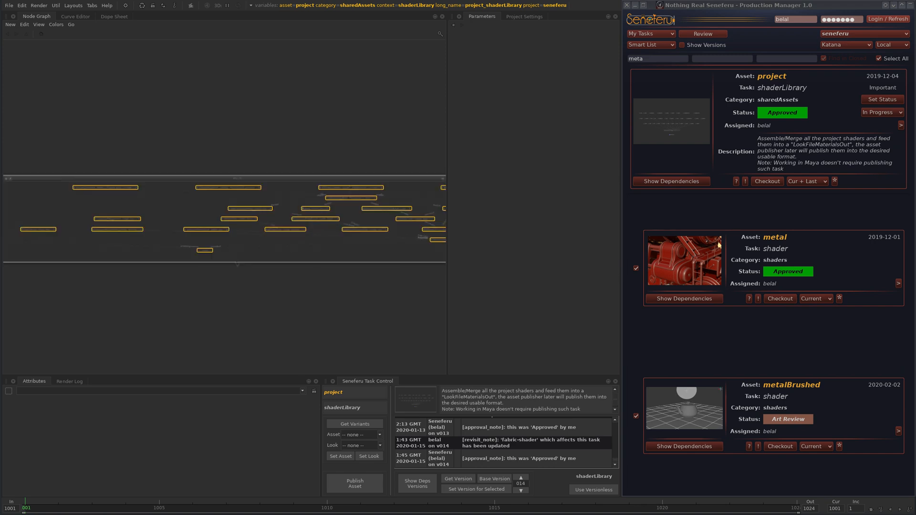
pyautogui.scroll(-5, 311, 210)
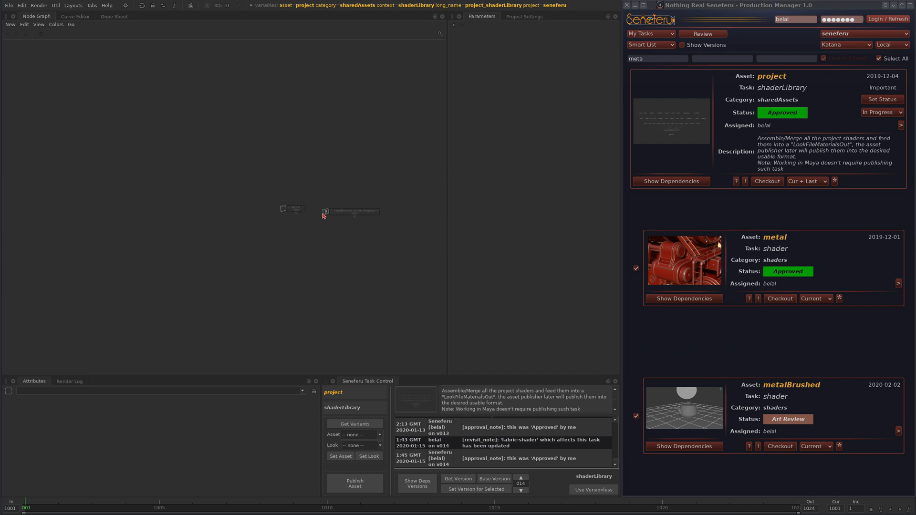
# Move metalBrushed_shader_livegroup well clear of the METAL group and inspect METAL's expanded contents
pyautogui.moveTo(334, 218); pyautogui.dragTo(249, 236, button='middle')
pyautogui.scroll(2, 279, 243)
pyautogui.moveTo(272, 217); pyautogui.dragTo(352, 194)
pyautogui.click(338, 204)
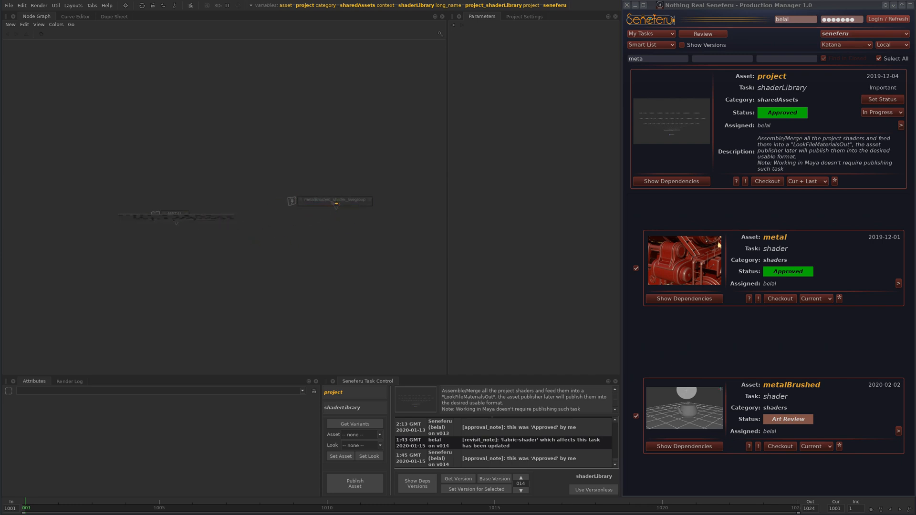
pyautogui.click(423, 130)
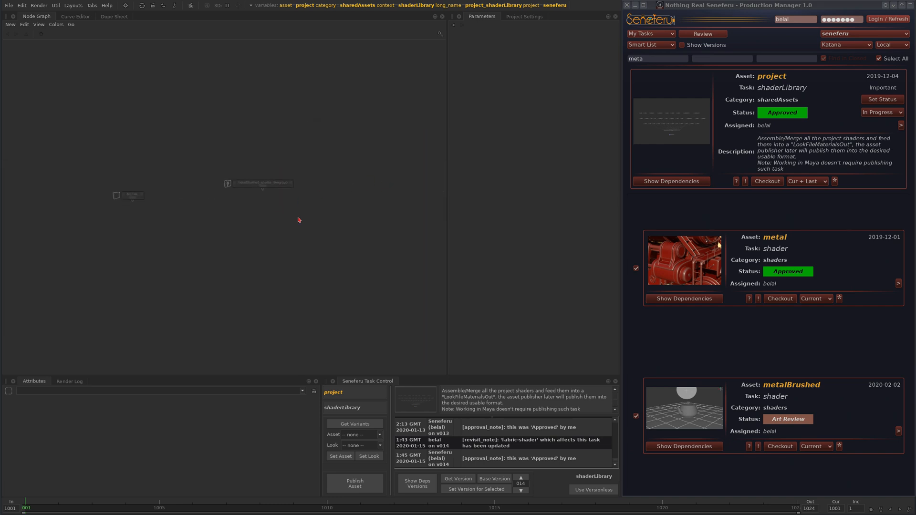
pyautogui.keyDown('ctrl'); pyautogui.middleClick(142, 195); pyautogui.keyUp('ctrl')
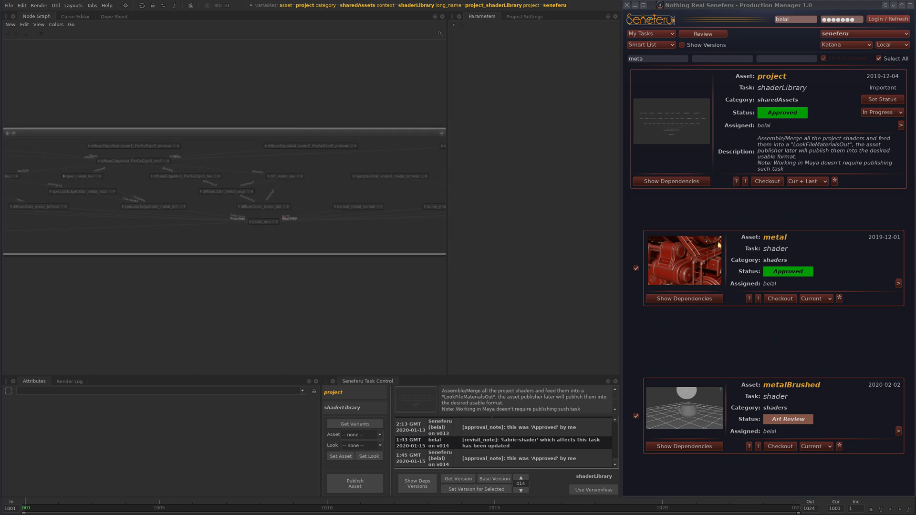
pyautogui.moveTo(264, 183); pyautogui.dragTo(322, 193)
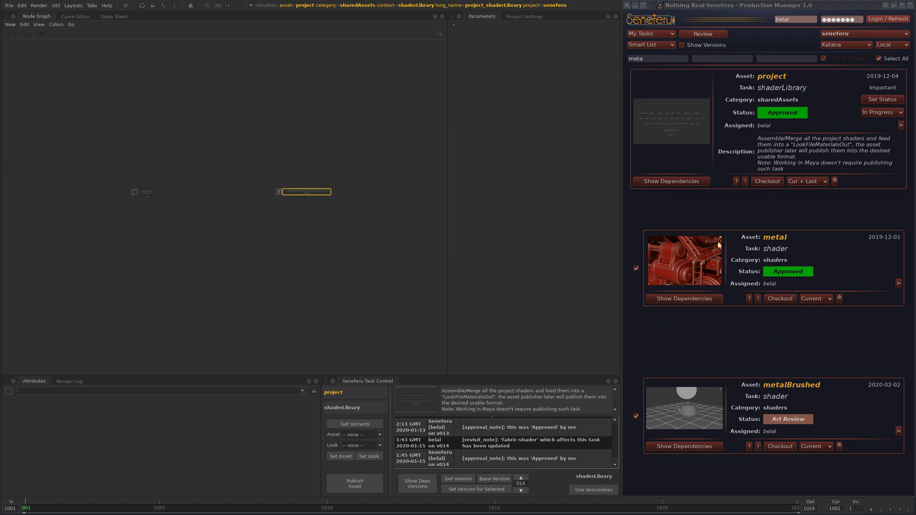
pyautogui.scroll(2, 328, 213)
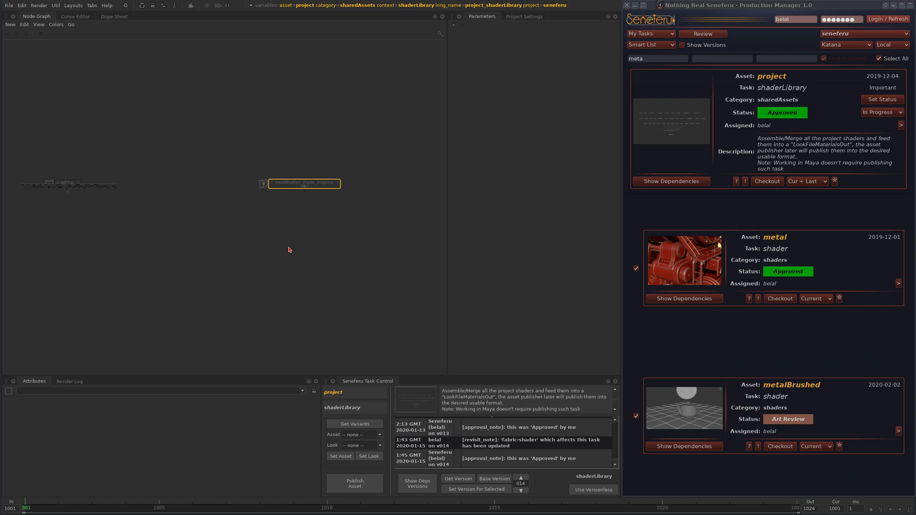
pyautogui.moveTo(184, 225); pyautogui.dragTo(183, 250, button='middle')
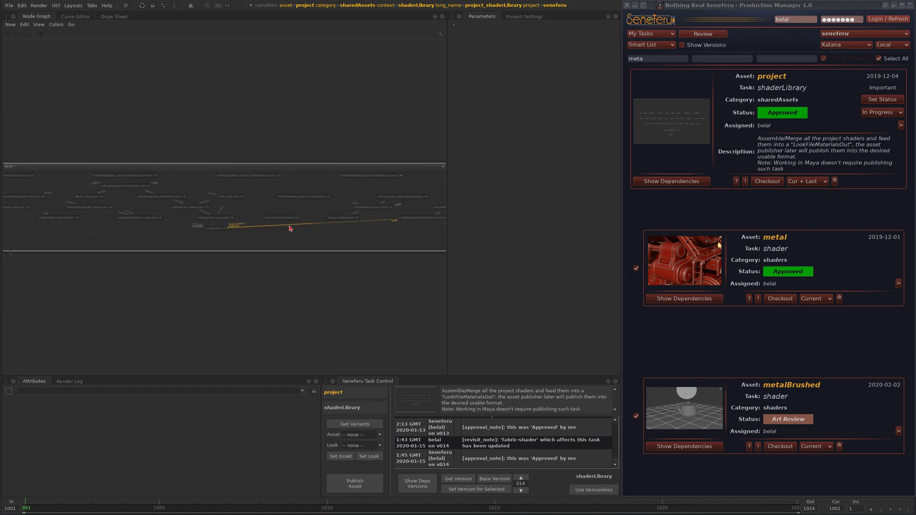
pyautogui.scroll(-1, 331, 215)
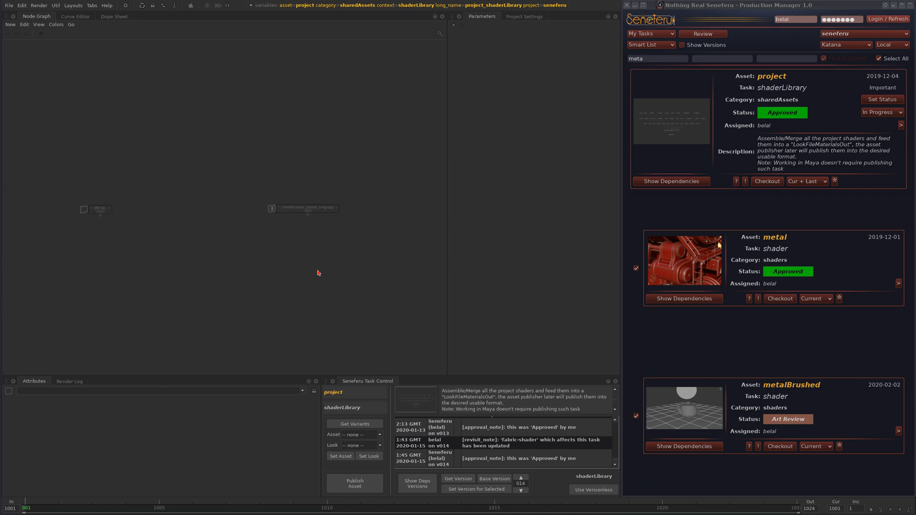
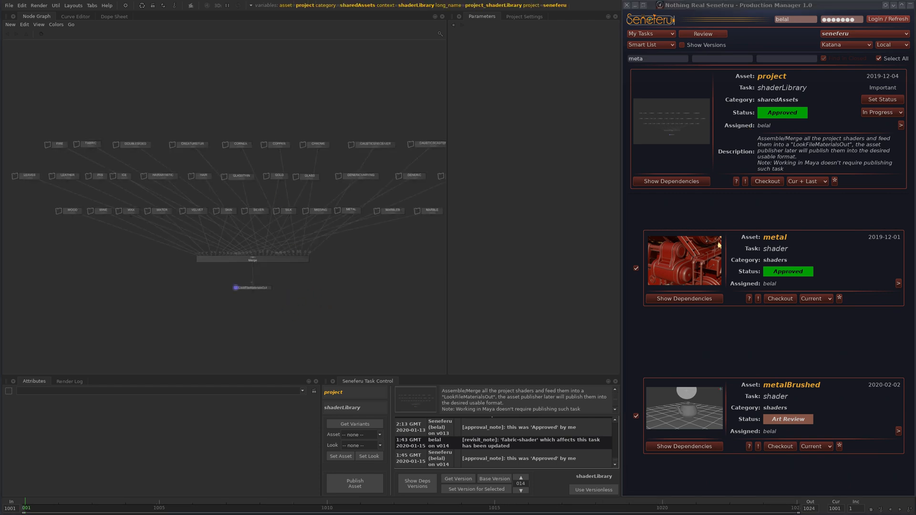
# Examine the shader library network from its shader groups through the Merge node to LookFileMaterialsOut
pyautogui.scroll(-4, 303, 290)
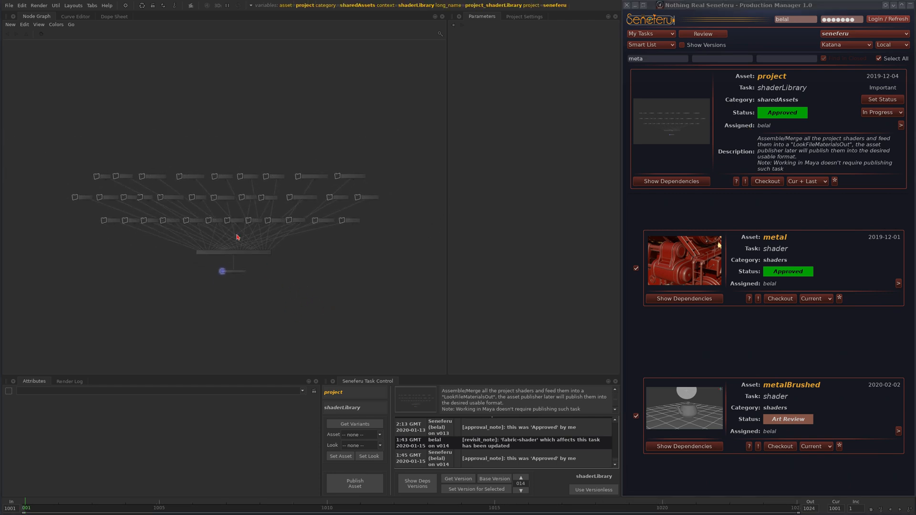
pyautogui.moveTo(297, 284); pyautogui.dragTo(280, 274, button='middle')
pyautogui.click(853, 122)
pyautogui.scroll(2, 248, 312)
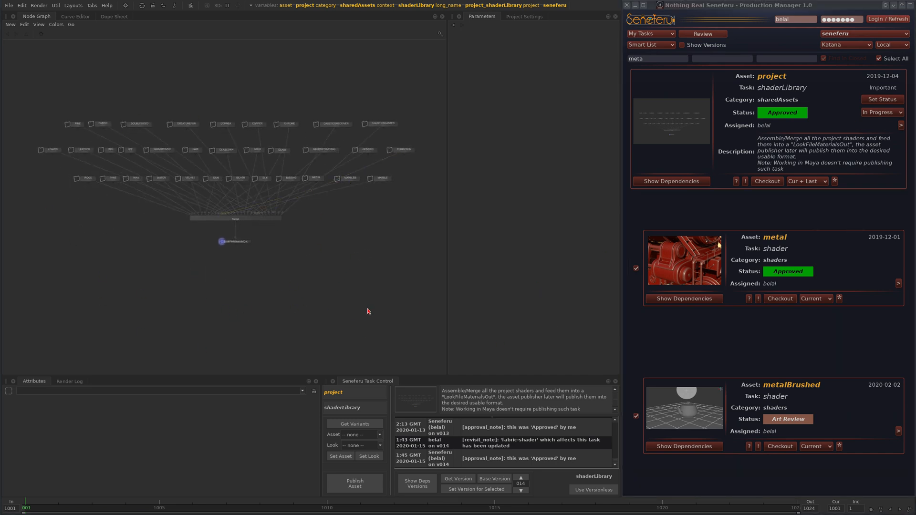
pyautogui.click(246, 242)
pyautogui.scroll(1, 251, 248)
pyautogui.scroll(-1, 265, 259)
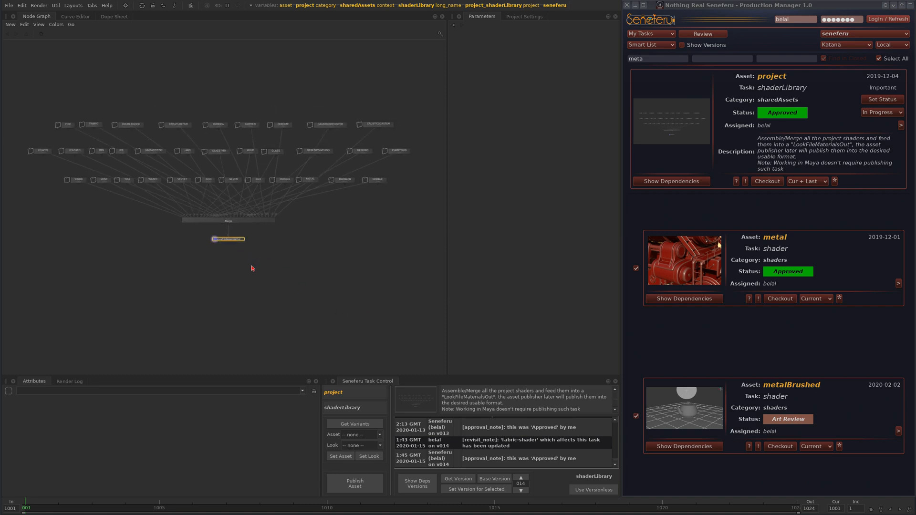
pyautogui.moveTo(251, 268); pyautogui.dragTo(258, 260, button='middle')
pyautogui.scroll(4, 253, 250)
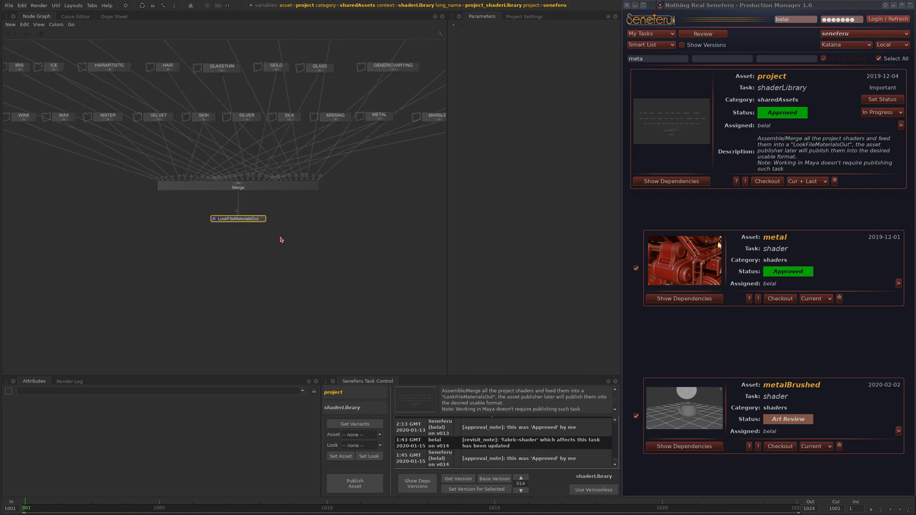
pyautogui.moveTo(385, 164); pyautogui.dragTo(325, 271, button='middle')
pyautogui.scroll(-5, 340, 243)
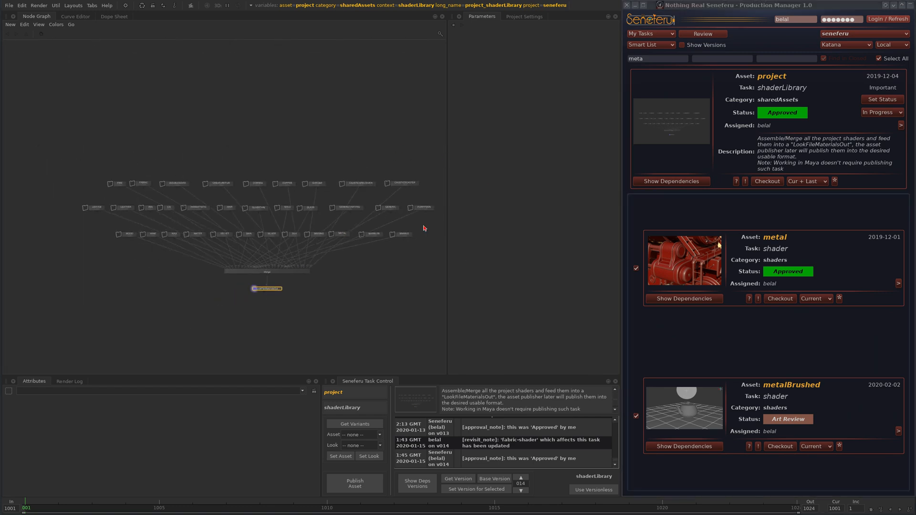
# Highlight all the shader groups feeding the Merge node, followed by the Merge node itself, and clear the selection
pyautogui.moveTo(69, 165); pyautogui.dragTo(444, 264)
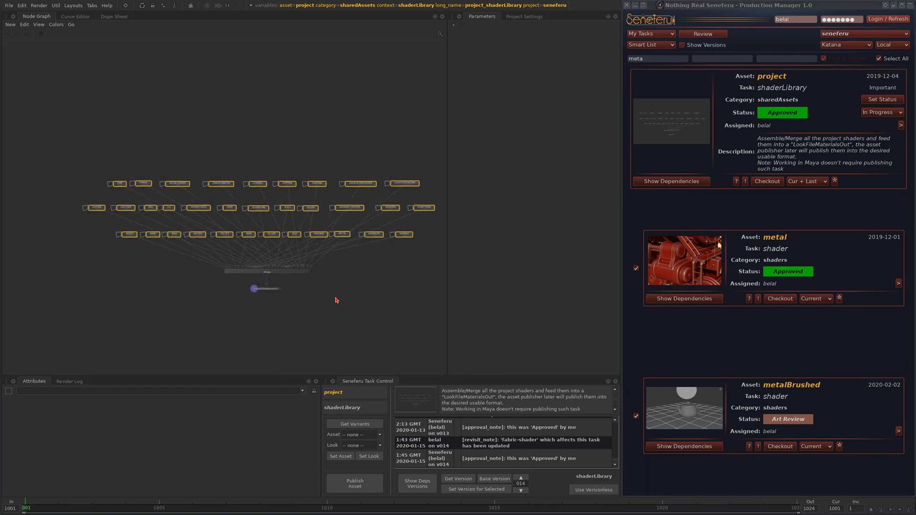
pyautogui.scroll(3, 330, 305)
pyautogui.scroll(3, 282, 275)
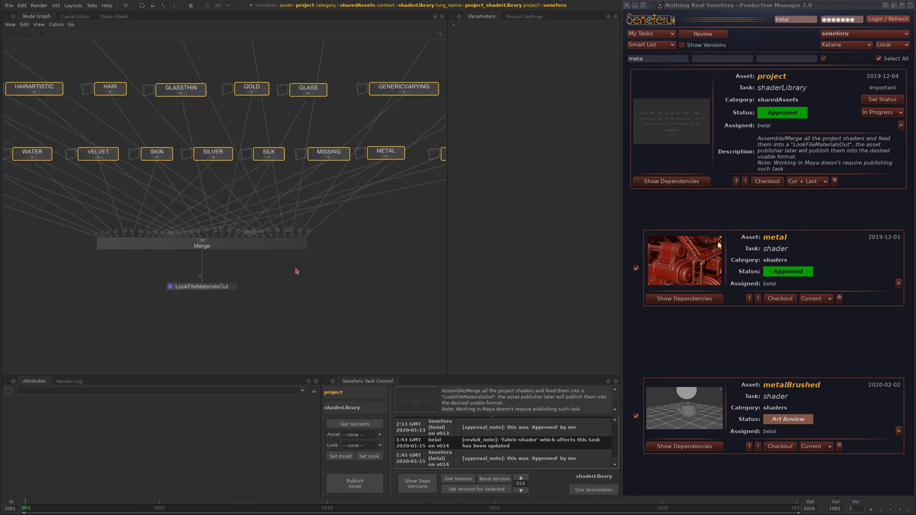
pyautogui.click(134, 245)
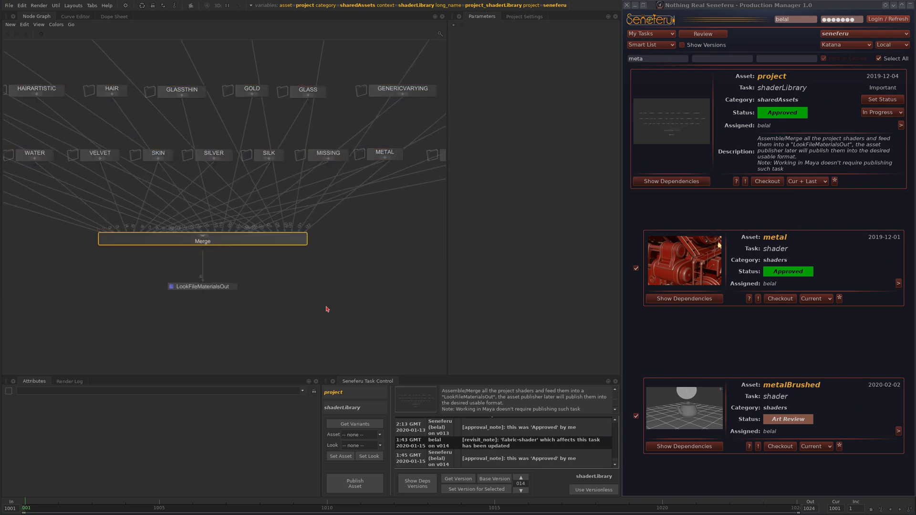
pyautogui.click(268, 324)
# Open the parameters of LookFileMaterialsOut and collapse the Production Manager window to uncover the Scene Graph and viewer
pyautogui.scroll(2, 191, 296)
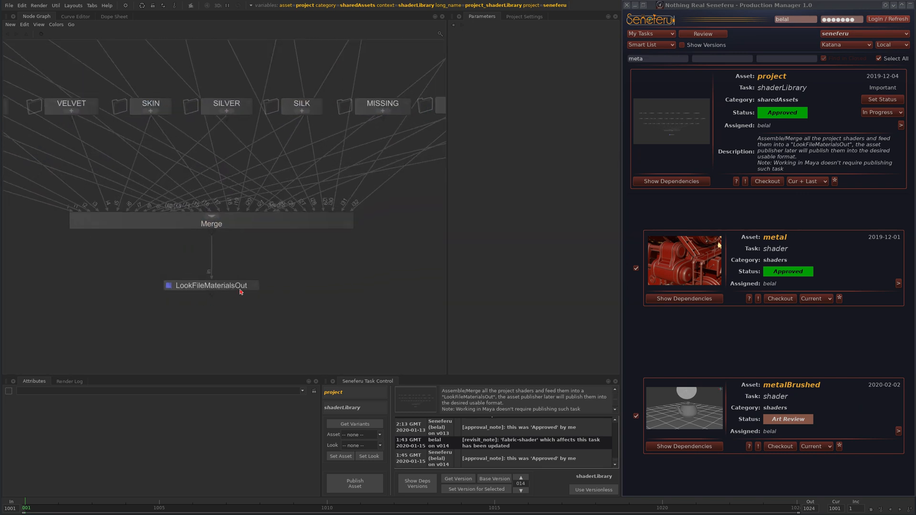
pyautogui.click(255, 286)
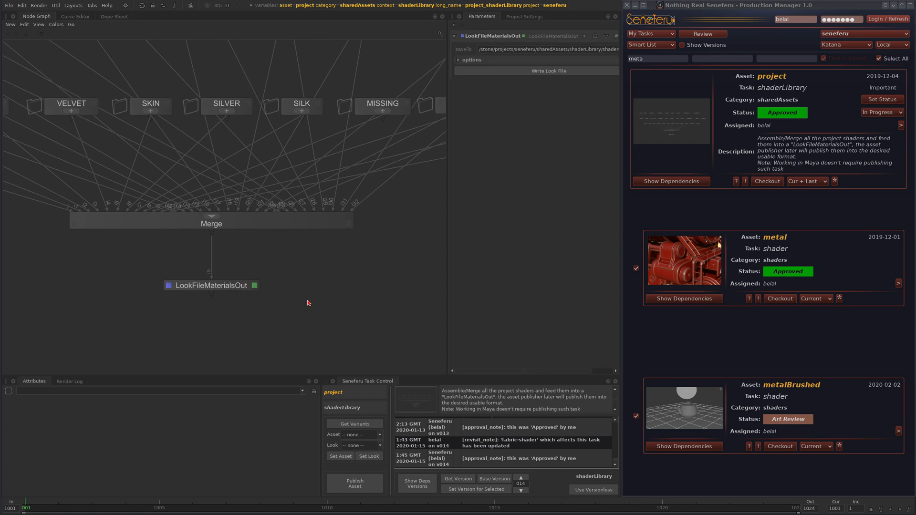
pyautogui.scroll(-3, 309, 304)
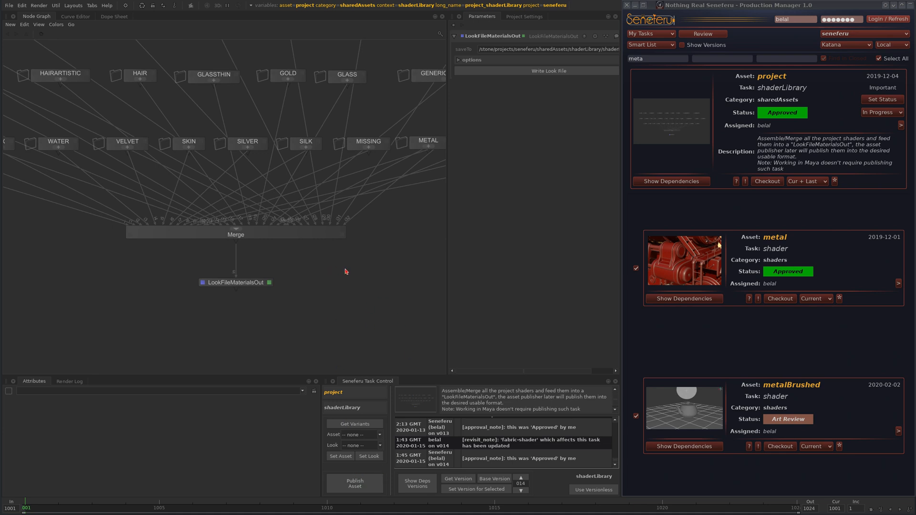
pyautogui.scroll(-5, 342, 268)
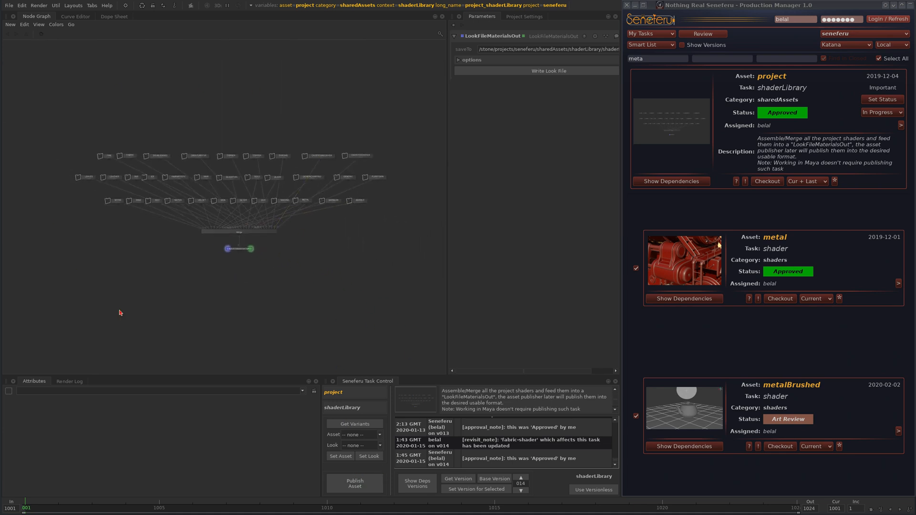
pyautogui.scroll(5, 264, 265)
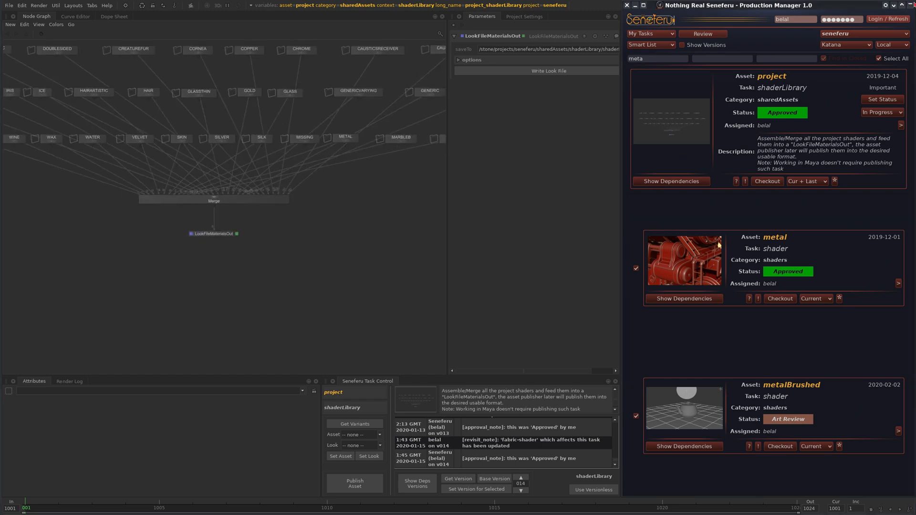
pyautogui.click(910, 5)
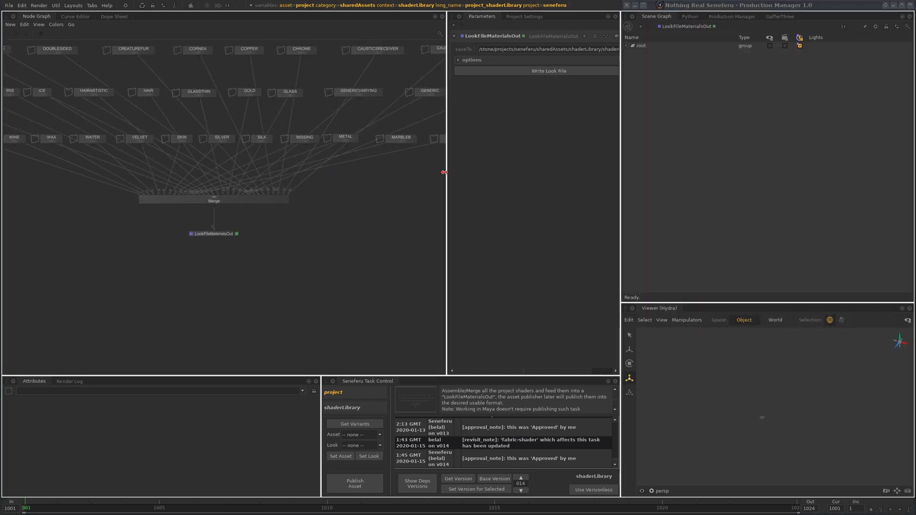
# Widen the Parameters pane to inspect LookFileMaterialsOut's saveTo path and its .matKlf extension, and give the Node Graph its width back
pyautogui.moveTo(448, 172); pyautogui.dragTo(337, 143)
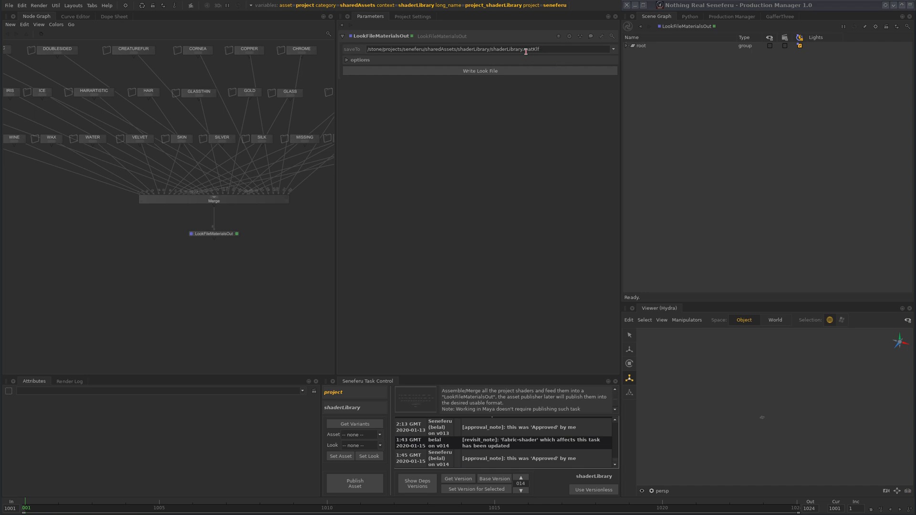
pyautogui.moveTo(523, 49); pyautogui.dragTo(558, 47)
pyautogui.click(216, 301)
pyautogui.moveTo(335, 225); pyautogui.dragTo(400, 245)
pyautogui.scroll(-2, 332, 245)
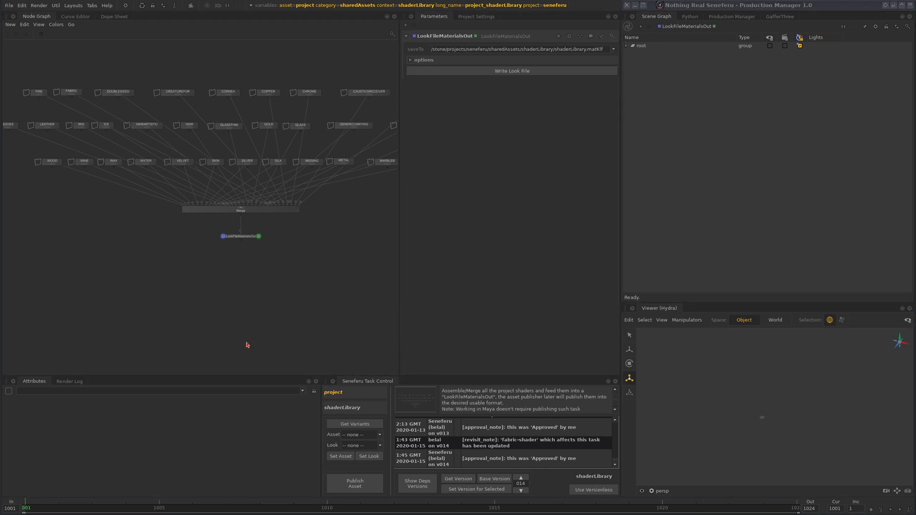
pyautogui.scroll(4, 254, 268)
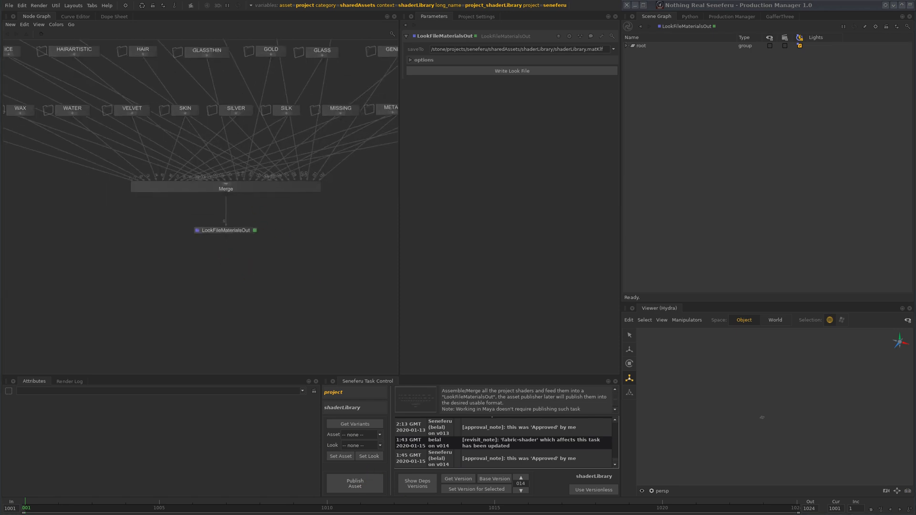
# Expand the Production Manager window and clear its asset and task filters
pyautogui.click(909, 5)
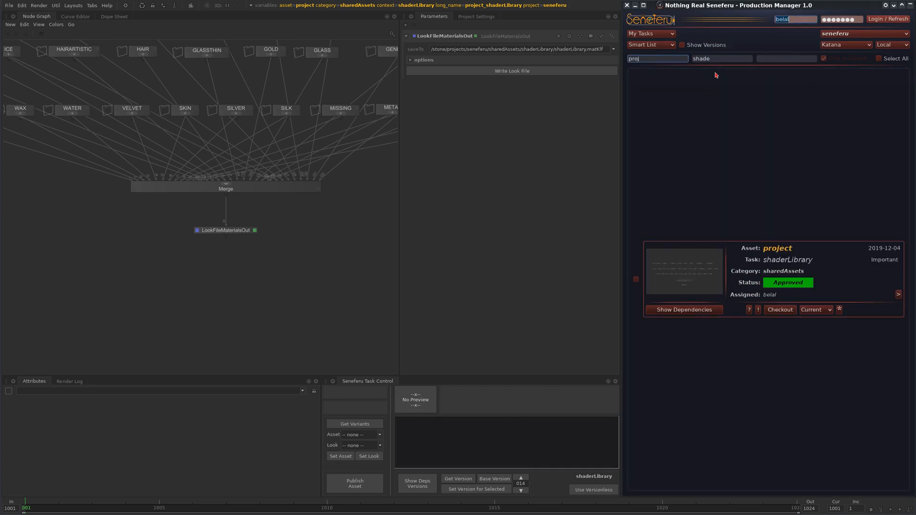
pyautogui.click(720, 61)
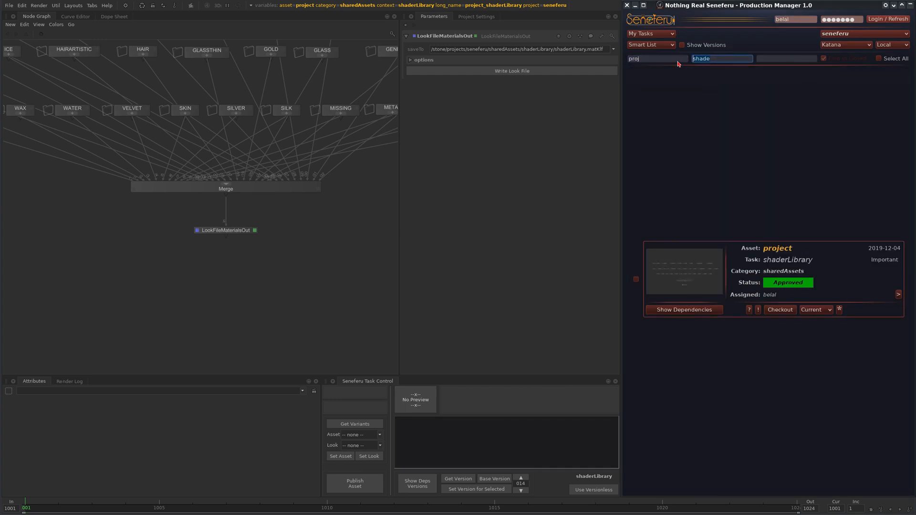
pyautogui.press('BackSpace')
pyautogui.doubleClick(634, 59)
pyautogui.press('BackSpace')
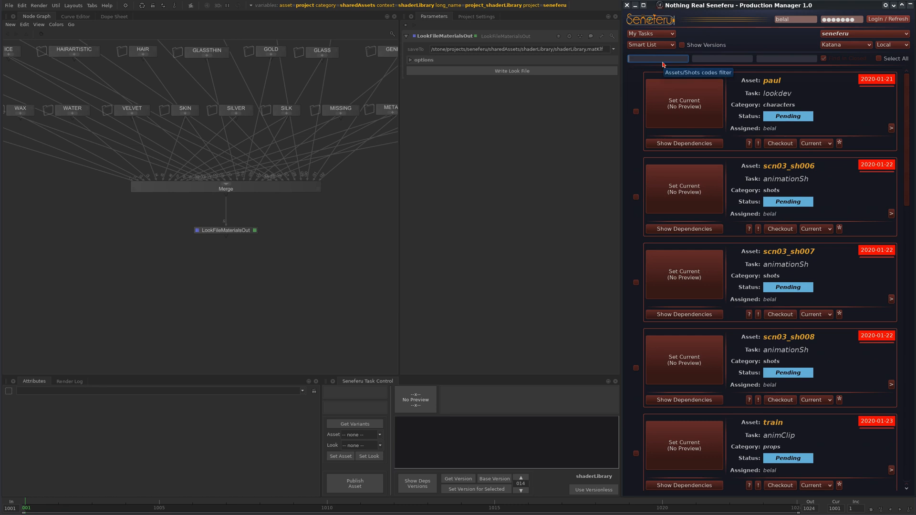
# Filter the task list by asset "pro" and task "kata", and open the project's katanaTempGeneric task
pyautogui.write('prio')
pyautogui.press('Tab')
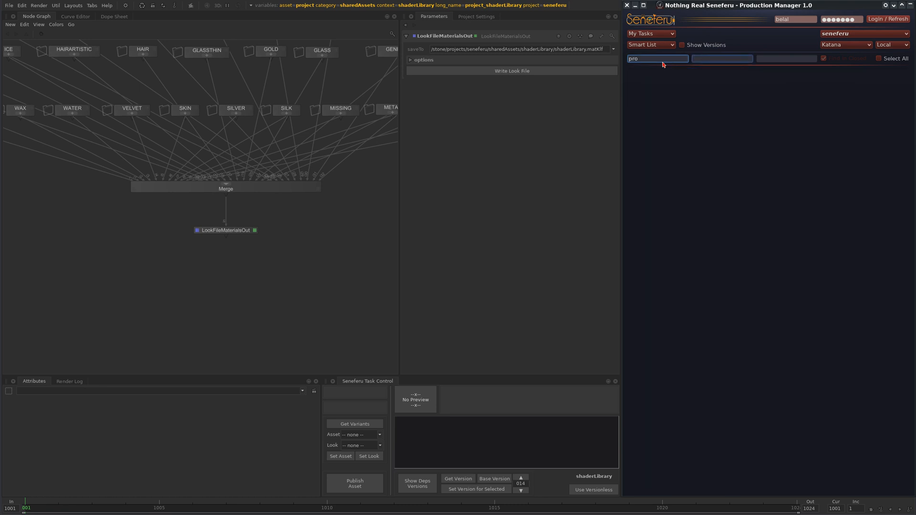
pyautogui.write('kata')
pyautogui.click(697, 252)
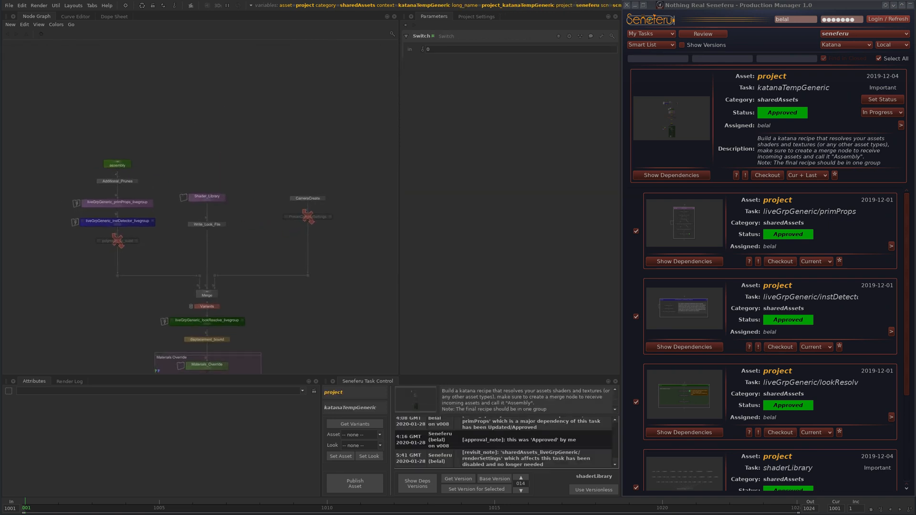
# Show the dependency versions of the Shader_Library node, inspect the report beside the node network, and close it
pyautogui.moveTo(254, 258)
pyautogui.mouseDown(button='middle')
pyautogui.moveTo(276, 218)
pyautogui.moveTo(251, 244)
pyautogui.mouseUp(button='middle')
pyautogui.scroll(4, 202, 175)
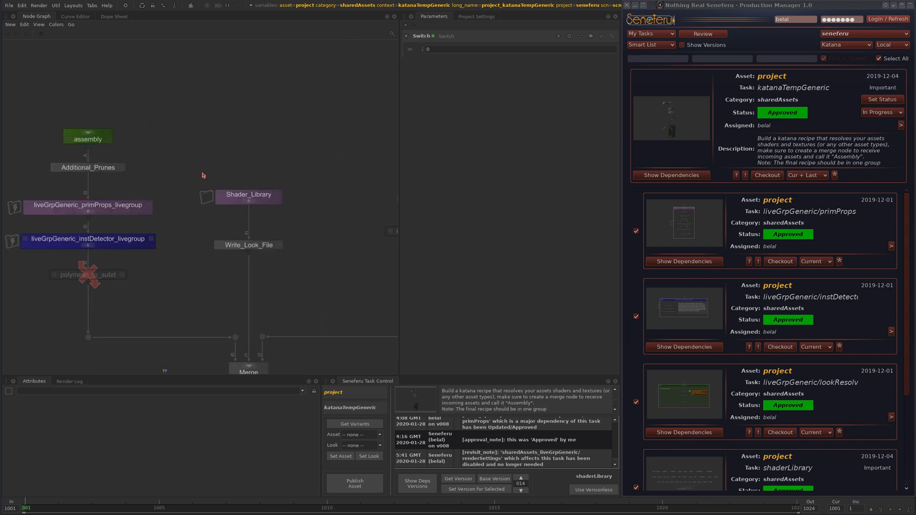
pyautogui.click(269, 195)
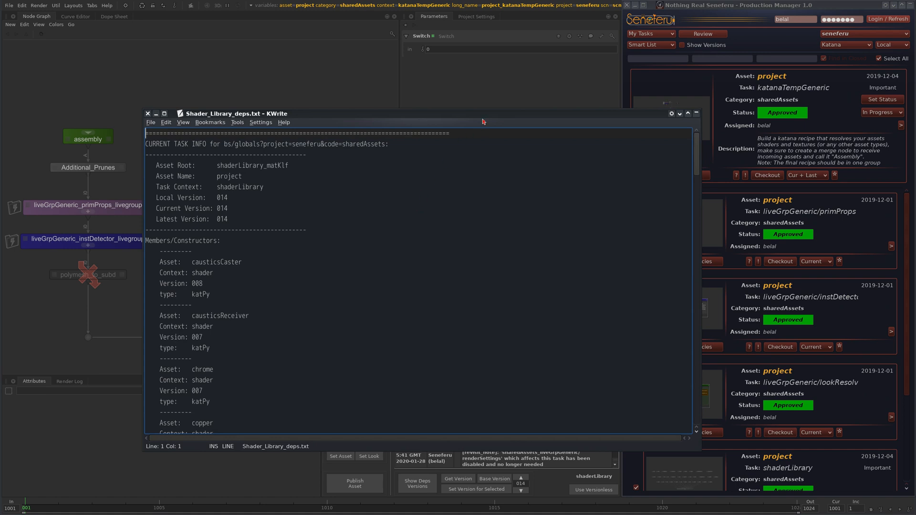
pyautogui.moveTo(483, 121); pyautogui.dragTo(350, 74)
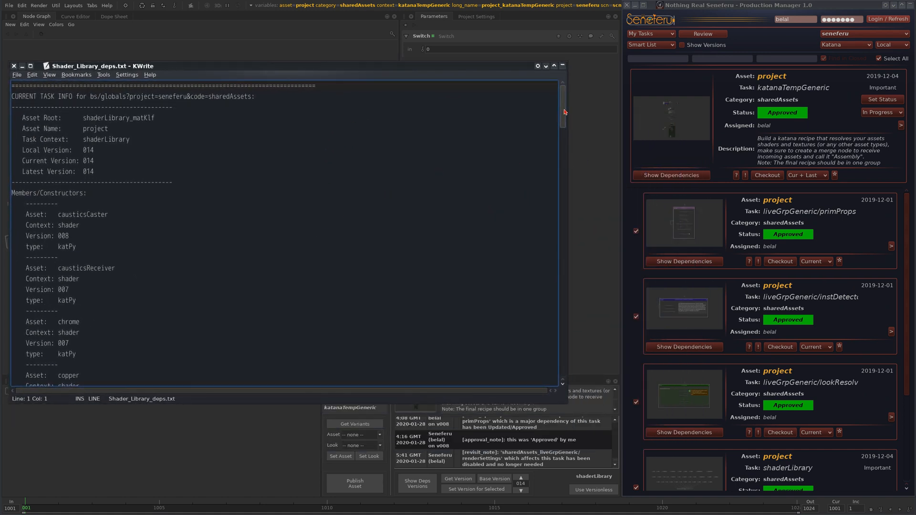
pyautogui.scroll(-3, 563, 143)
pyautogui.moveTo(563, 152); pyautogui.dragTo(539, 88)
pyautogui.moveTo(567, 243); pyautogui.dragTo(371, 238)
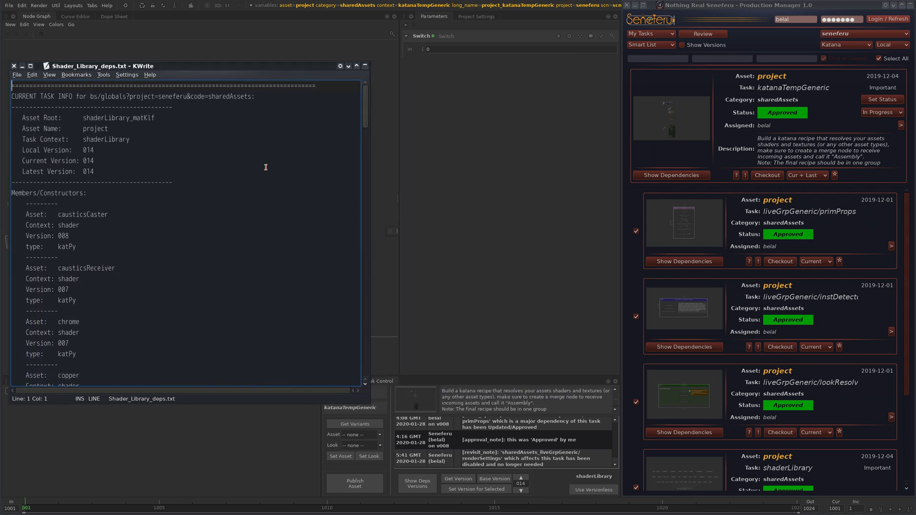
pyautogui.moveTo(143, 69); pyautogui.dragTo(455, 81)
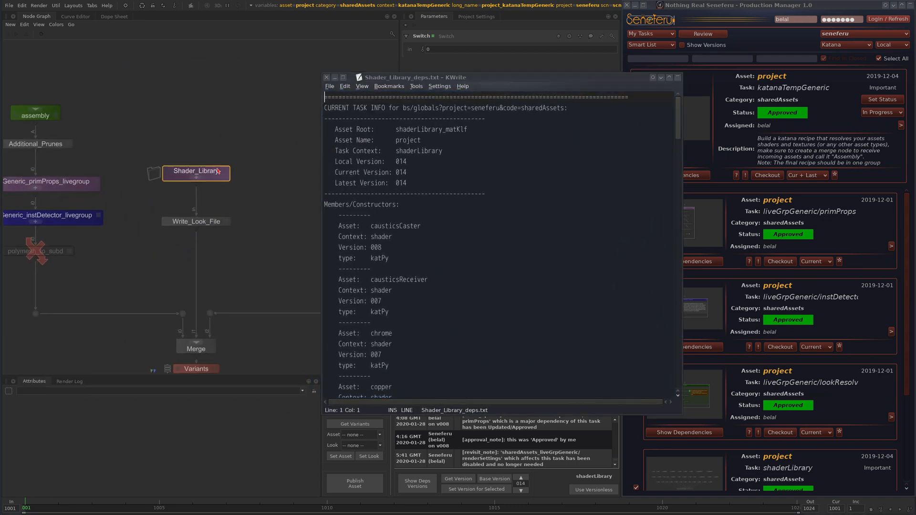
pyautogui.click(327, 77)
# Show the dependency versions of the whole katanaTempGeneric recipe and examine the liveGrpGeneric/primProps entry
pyautogui.moveTo(278, 319); pyautogui.dragTo(278, 235, button='middle')
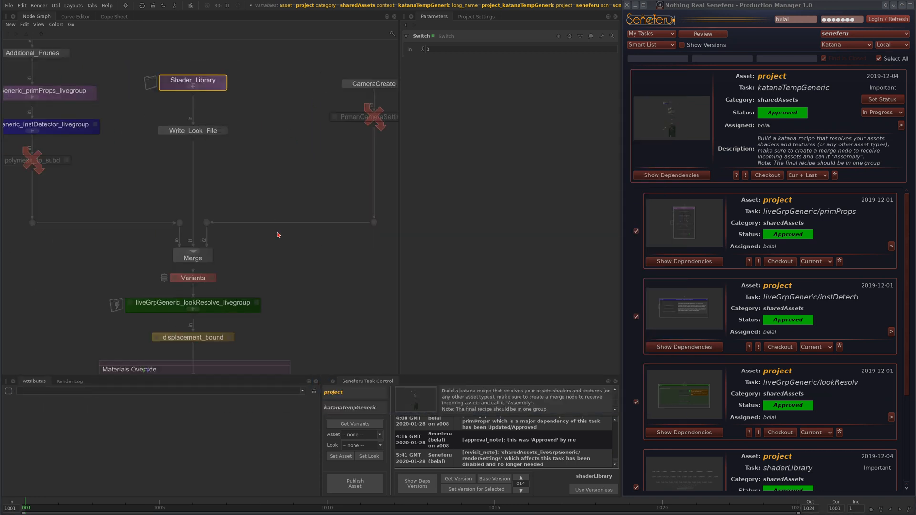
pyautogui.moveTo(342, 368); pyautogui.dragTo(318, 227, button='middle')
pyautogui.scroll(-3, 311, 290)
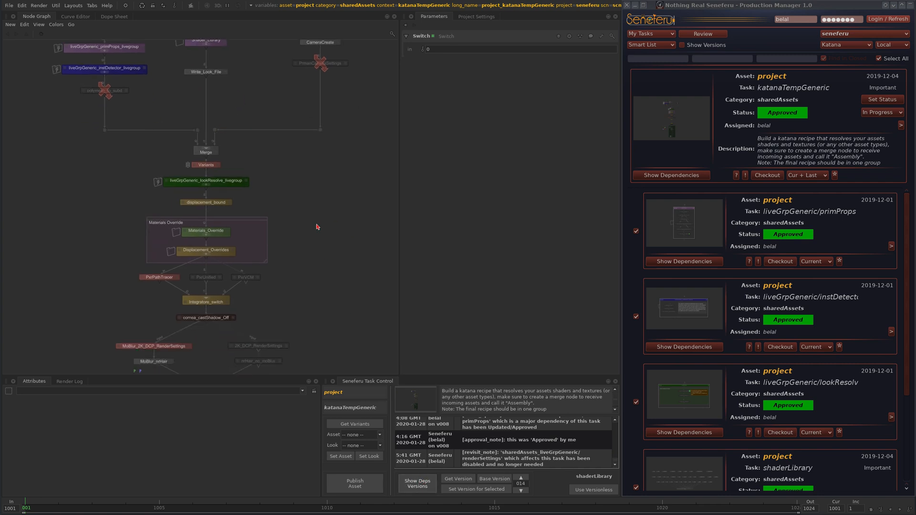
pyautogui.click(417, 483)
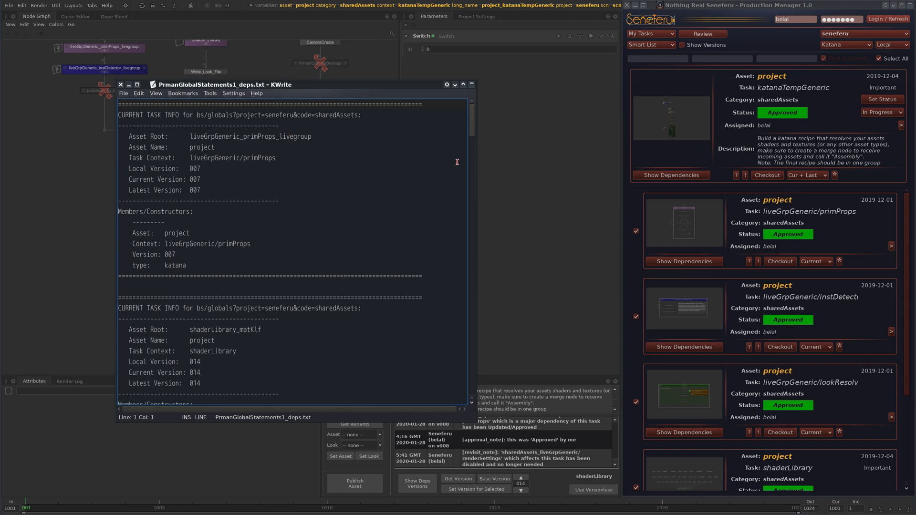
pyautogui.moveTo(470, 126)
pyautogui.mouseDown()
pyautogui.moveTo(471, 162)
pyautogui.moveTo(468, 117)
pyautogui.mouseUp()
pyautogui.moveTo(201, 90); pyautogui.dragTo(289, 61)
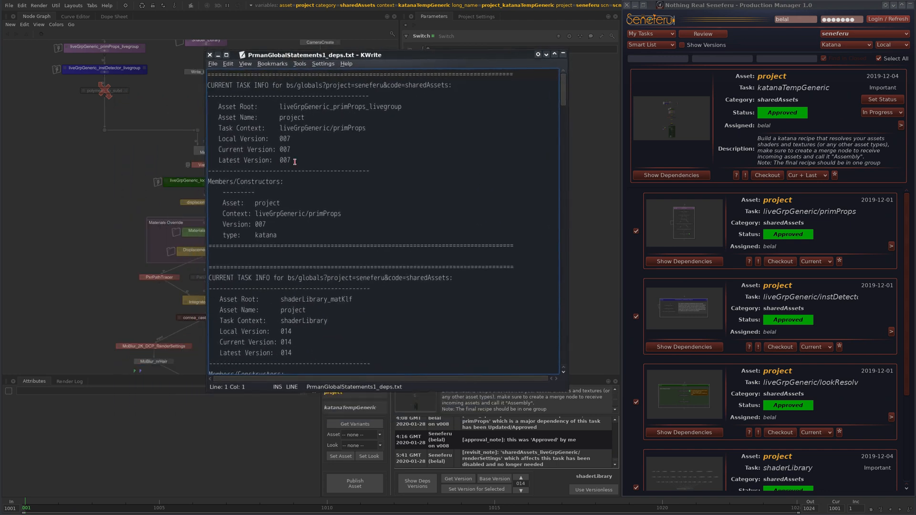
pyautogui.moveTo(282, 214); pyautogui.dragTo(321, 215)
# Read the instDetector and lookResolve entries in the recipe's dependency report and close it
pyautogui.moveTo(560, 91); pyautogui.dragTo(560, 330)
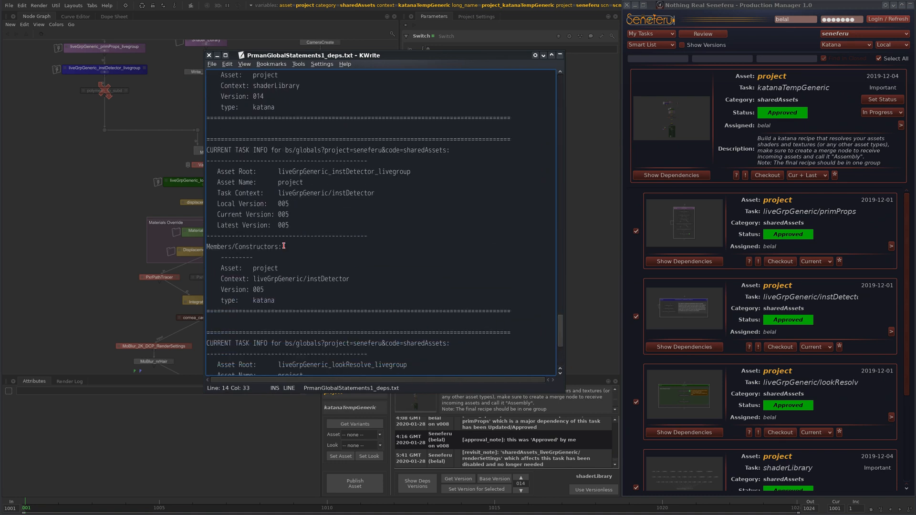
pyautogui.moveTo(324, 193); pyautogui.dragTo(375, 205)
pyautogui.click(374, 254)
pyautogui.moveTo(381, 311); pyautogui.dragTo(358, 255)
pyautogui.scroll(-5, 557, 336)
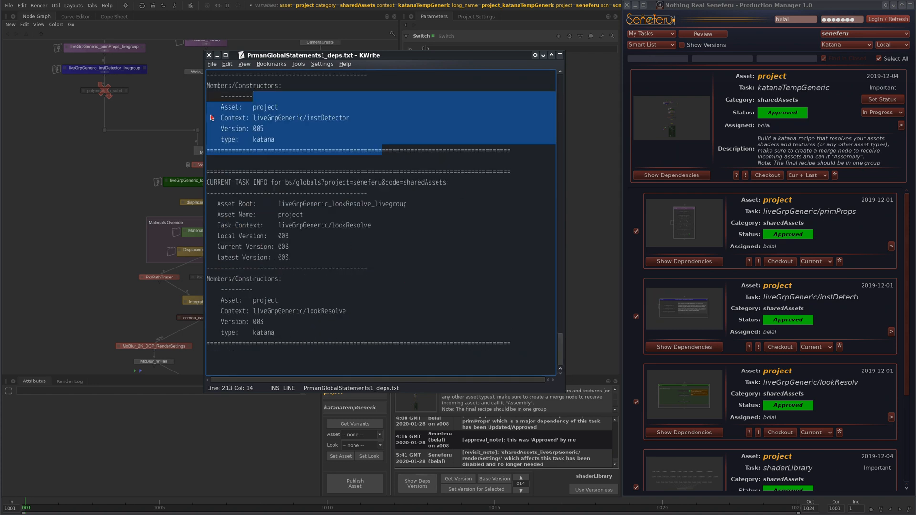
pyautogui.click(238, 128)
pyautogui.click(208, 57)
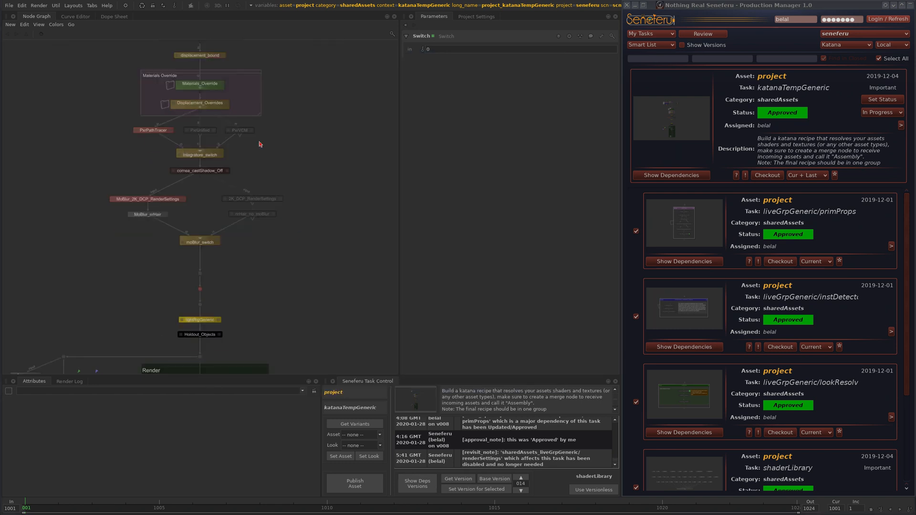
# Survey the katanaTempGeneric network from the assembly node through Merge and Materials Override to the Render group
pyautogui.moveTo(294, 137); pyautogui.dragTo(295, 218, button='middle')
pyautogui.scroll(-4, 315, 205)
pyautogui.moveTo(280, 159); pyautogui.dragTo(277, 185, button='middle')
pyautogui.moveTo(264, 250); pyautogui.dragTo(266, 230, button='middle')
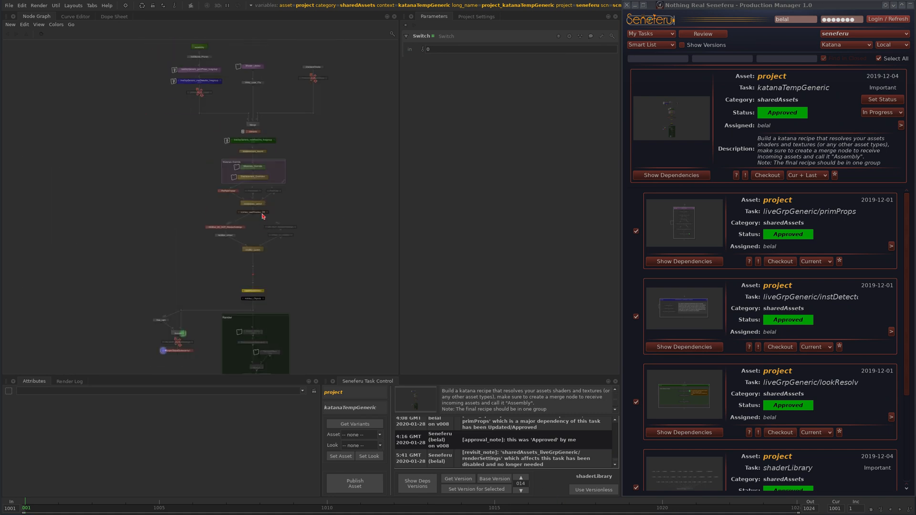
pyautogui.moveTo(265, 198); pyautogui.dragTo(270, 243, button='middle')
pyautogui.scroll(-3, 283, 218)
pyautogui.moveTo(295, 55); pyautogui.dragTo(284, 147, button='middle')
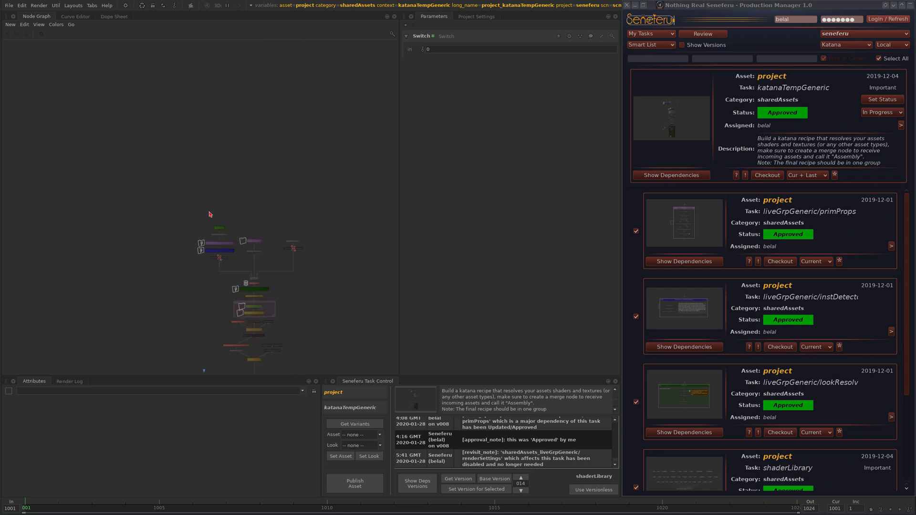
pyautogui.scroll(6, 328, 170)
pyautogui.moveTo(311, 180); pyautogui.dragTo(335, 141, button='middle')
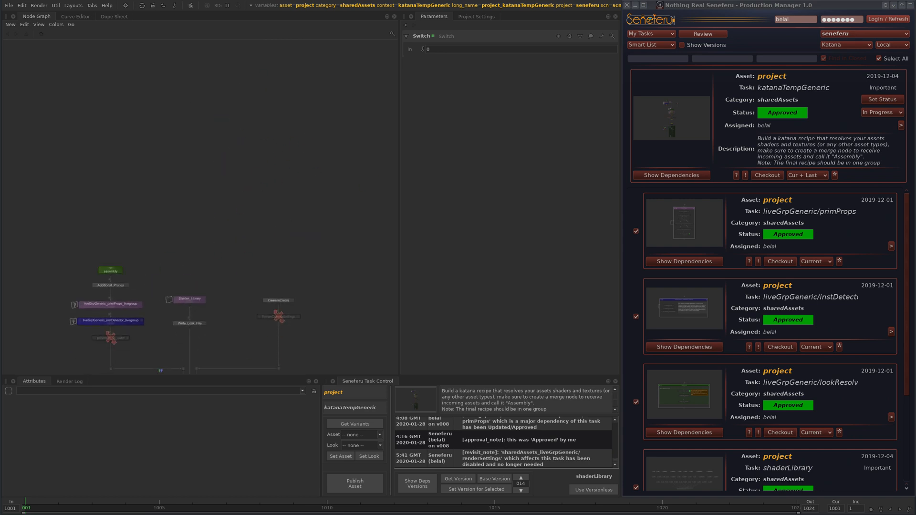
pyautogui.moveTo(135, 275); pyautogui.dragTo(230, 142, button='middle')
pyautogui.moveTo(343, 300); pyautogui.dragTo(291, 152, button='middle')
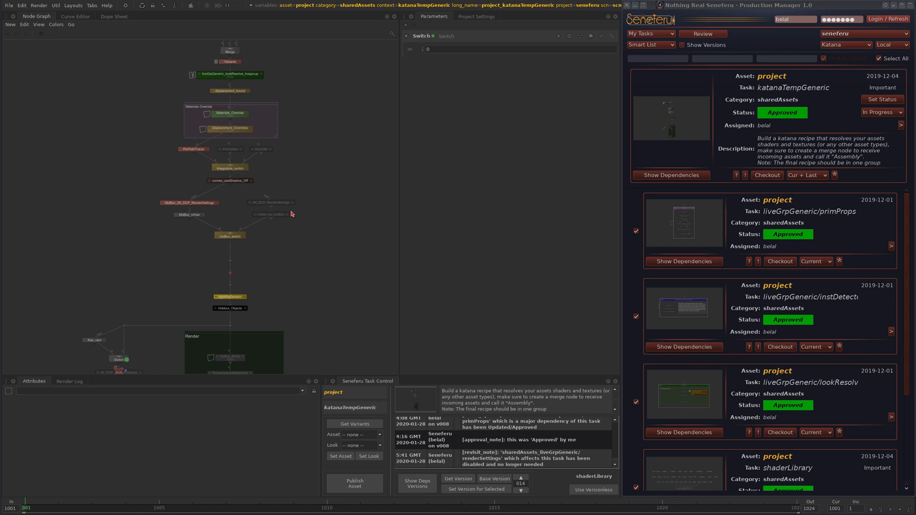
pyautogui.moveTo(279, 113); pyautogui.dragTo(283, 209, button='middle')
pyautogui.moveTo(314, 250); pyautogui.dragTo(300, 210, button='middle')
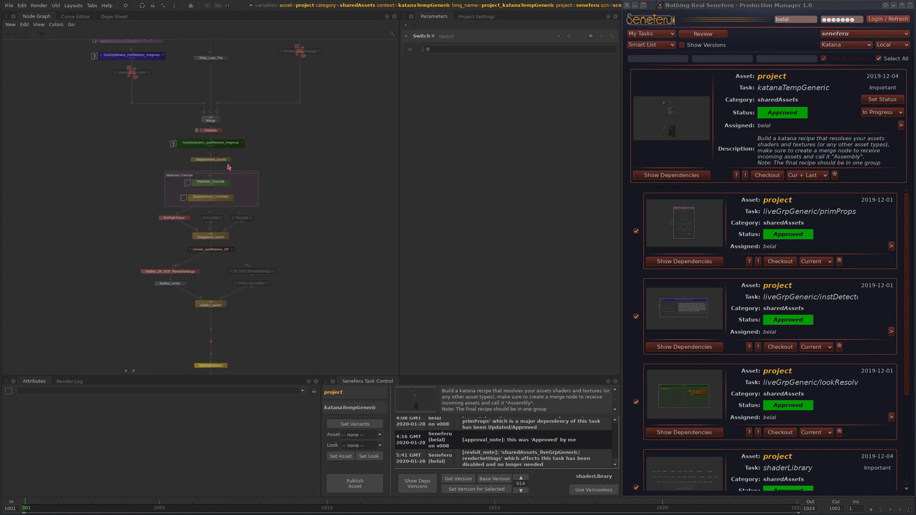
# Examine the Integratore_switch and moBlur_switch branches up close and follow the network down into the Render group
pyautogui.scroll(4, 224, 157)
pyautogui.moveTo(291, 348); pyautogui.dragTo(294, 157, button='middle')
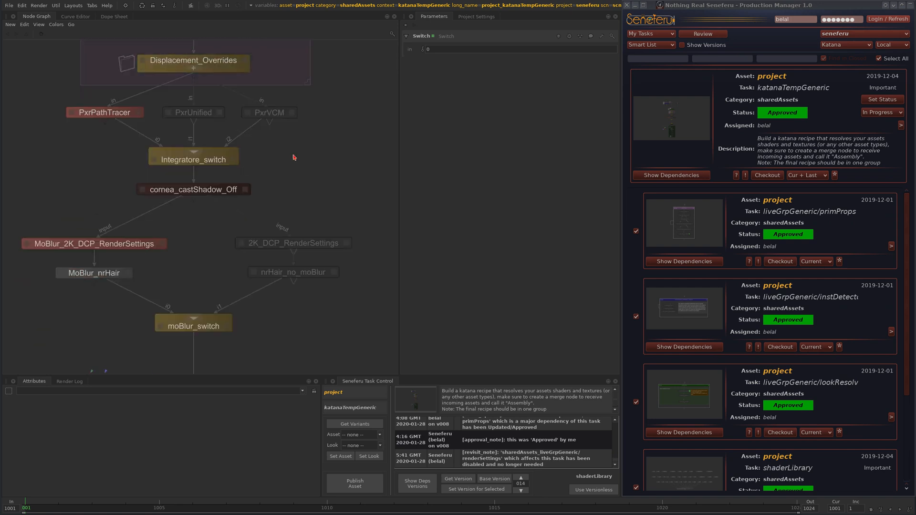
pyautogui.scroll(-4, 294, 157)
pyautogui.moveTo(307, 304); pyautogui.dragTo(296, 393, button='middle')
pyautogui.moveTo(299, 86); pyautogui.dragTo(288, 125, button='middle')
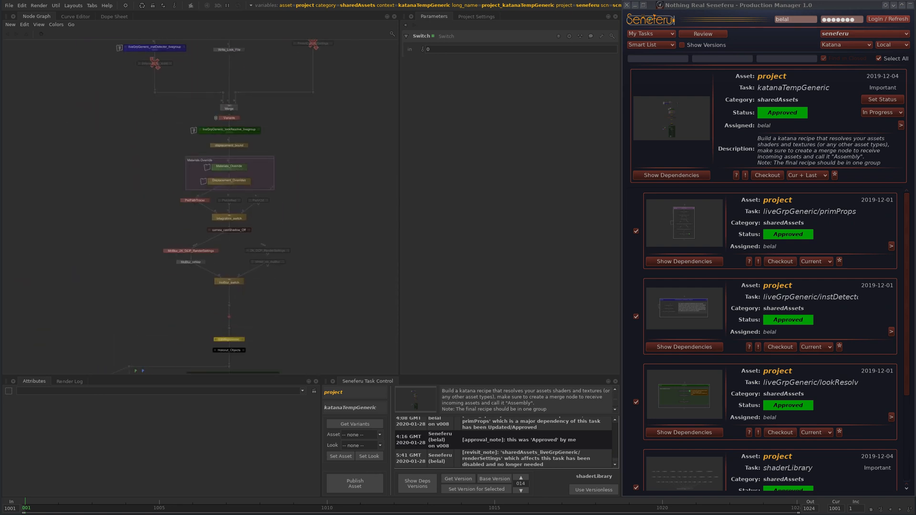
pyautogui.moveTo(294, 373); pyautogui.dragTo(299, 240, button='middle')
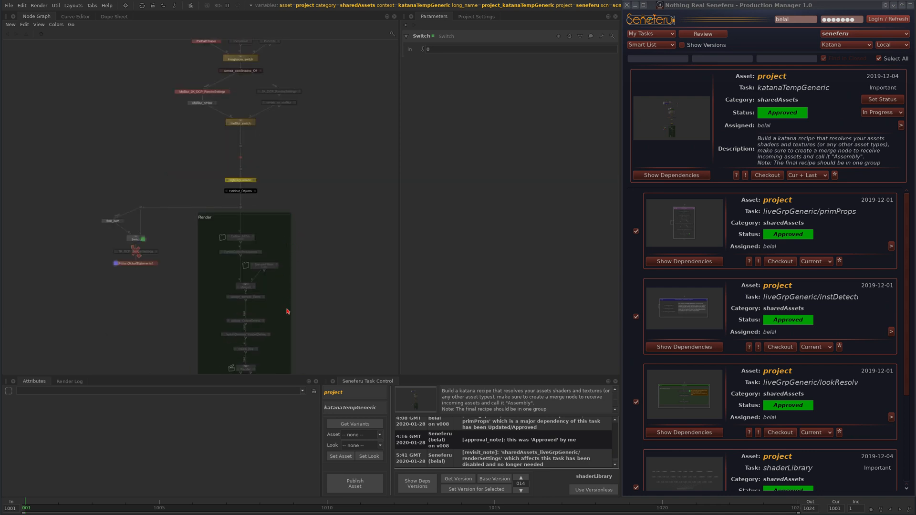